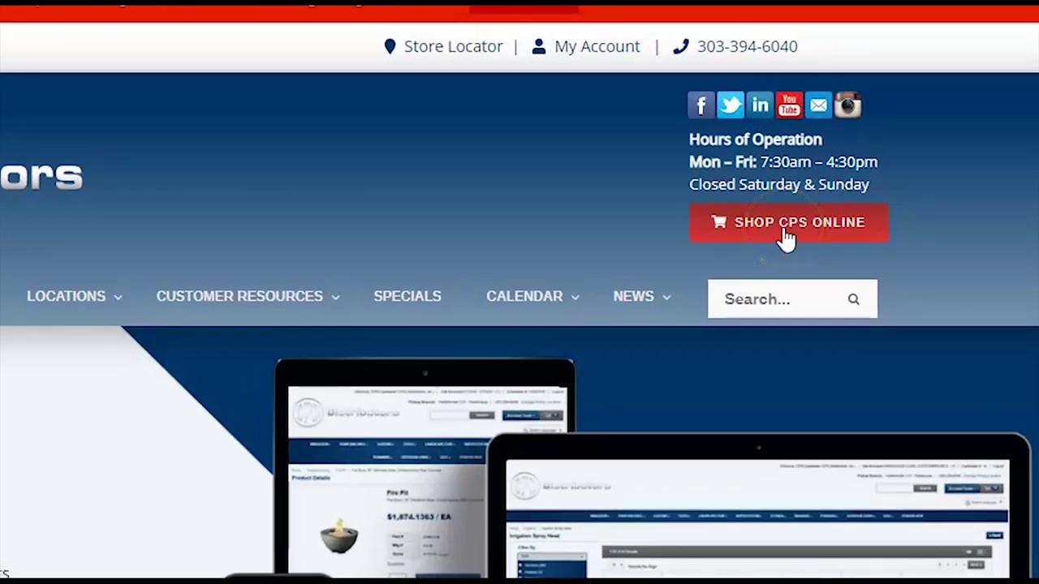
Step: Open the CPS online shop and look over the username and password fields of its login form
left_click(784, 235)
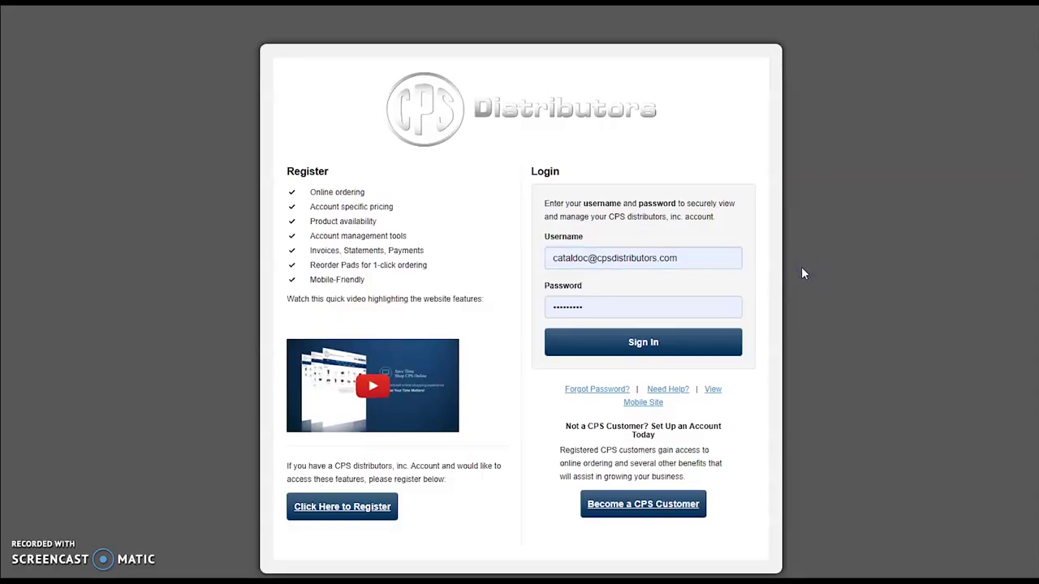
left_click(710, 256)
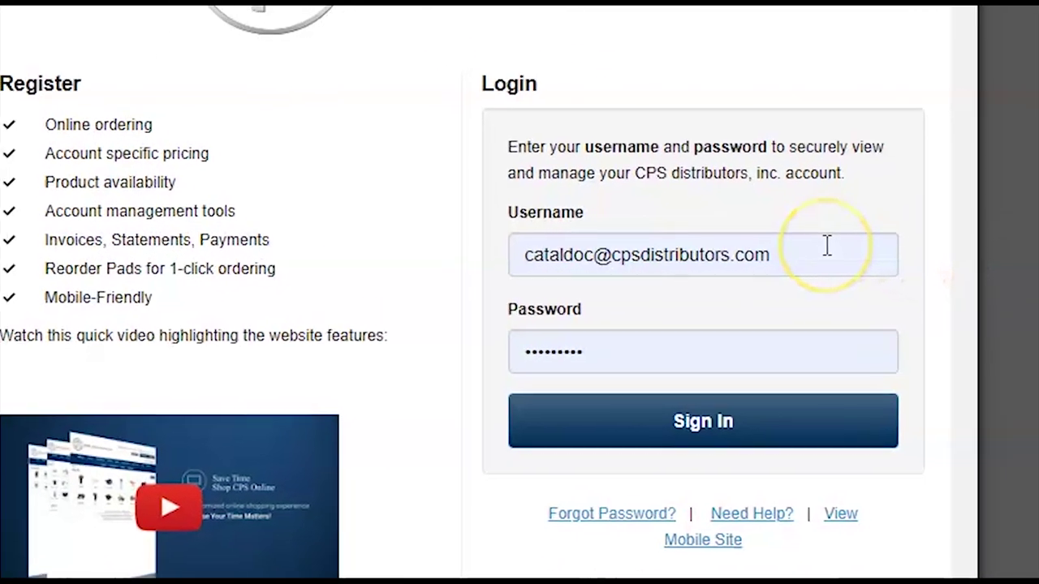
left_click(826, 246)
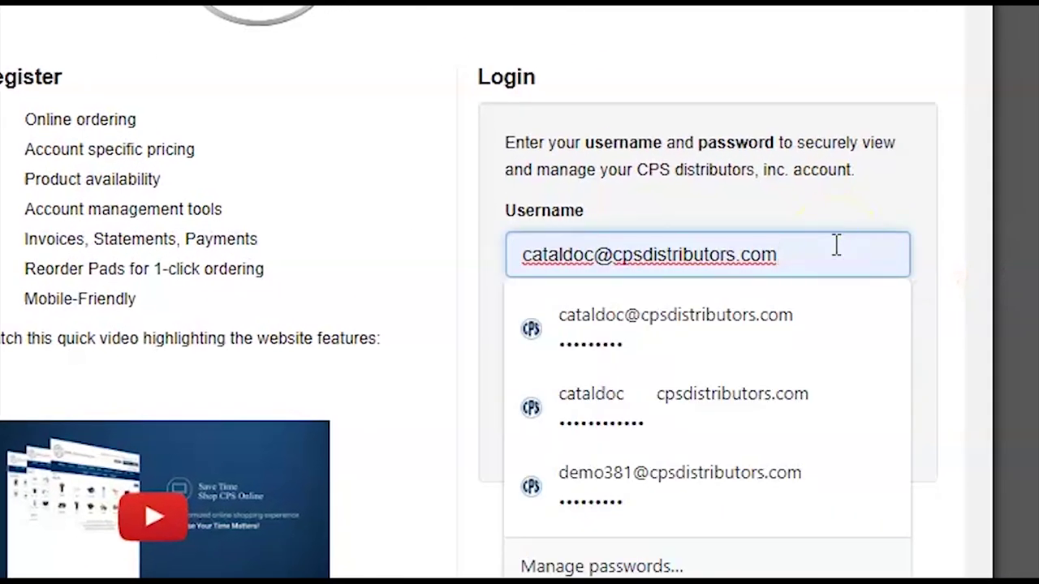
left_click(985, 338)
left_click(778, 367)
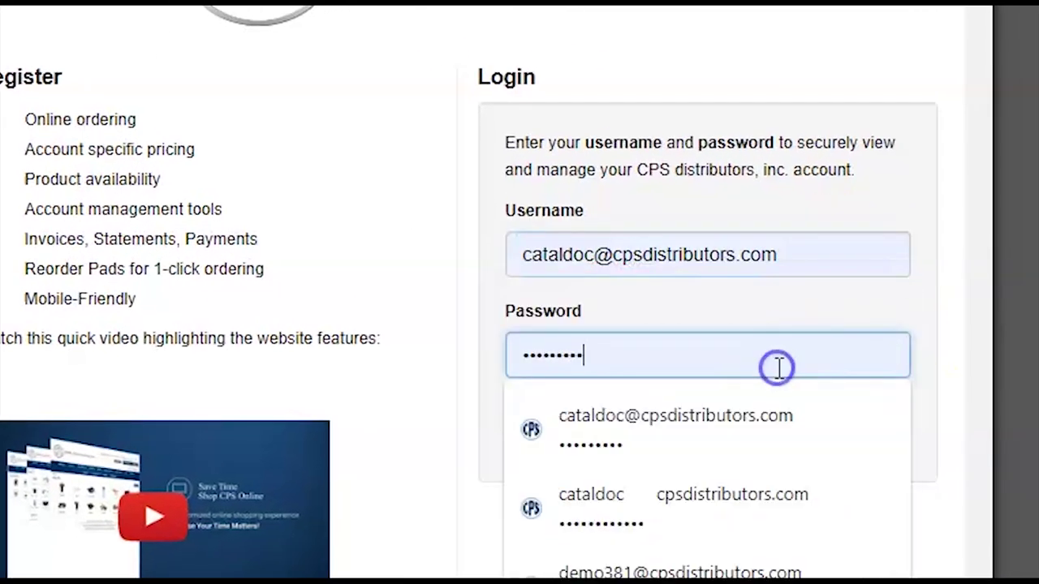
left_click(1019, 381)
left_click(691, 442)
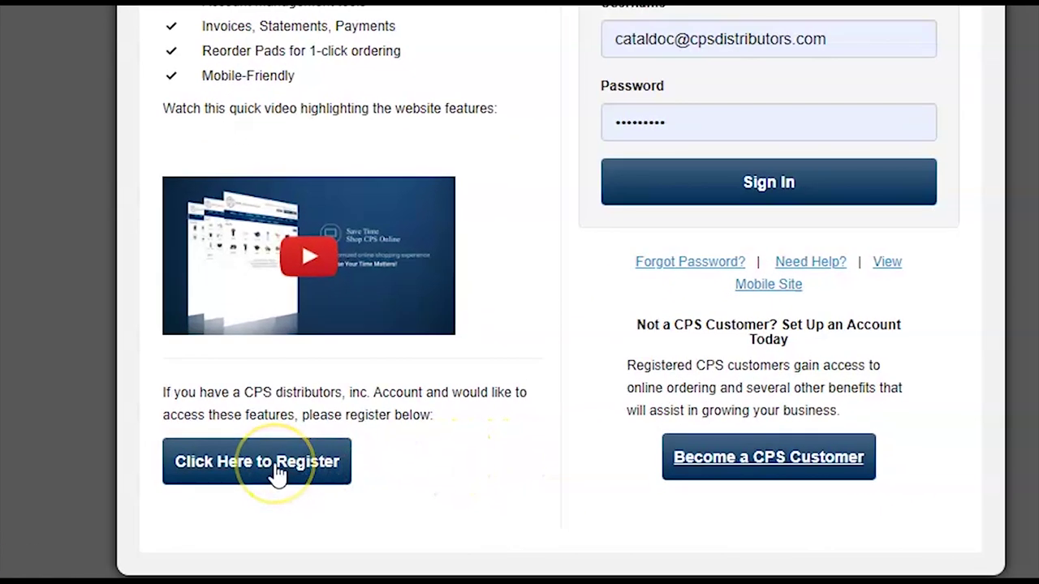
Step: Open the online account registration form and look through its Company Information and Your Information fields
left_click(277, 471)
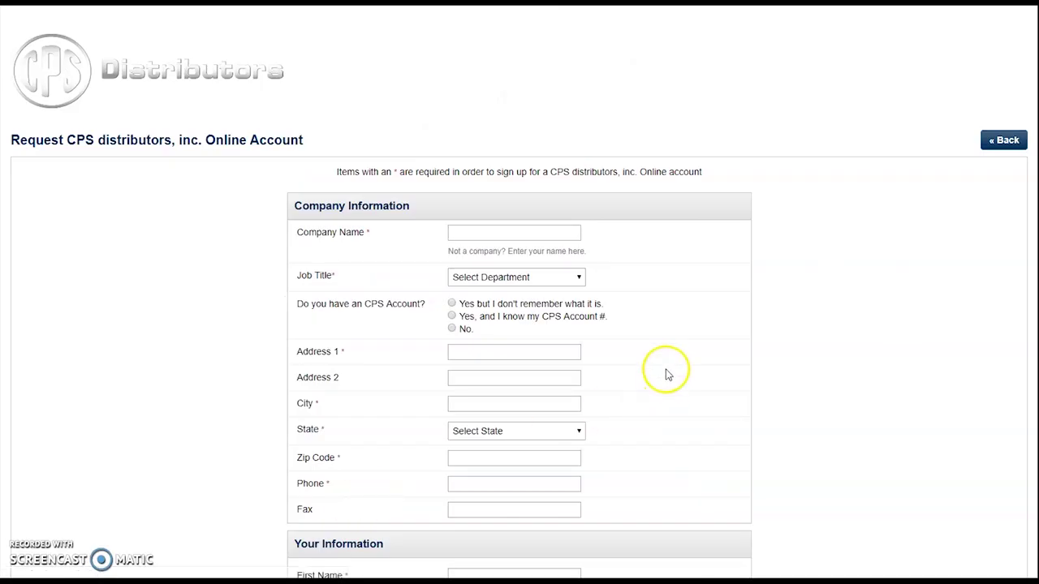
scroll(663, 389, "down", 3)
scroll(665, 375, "down", 3)
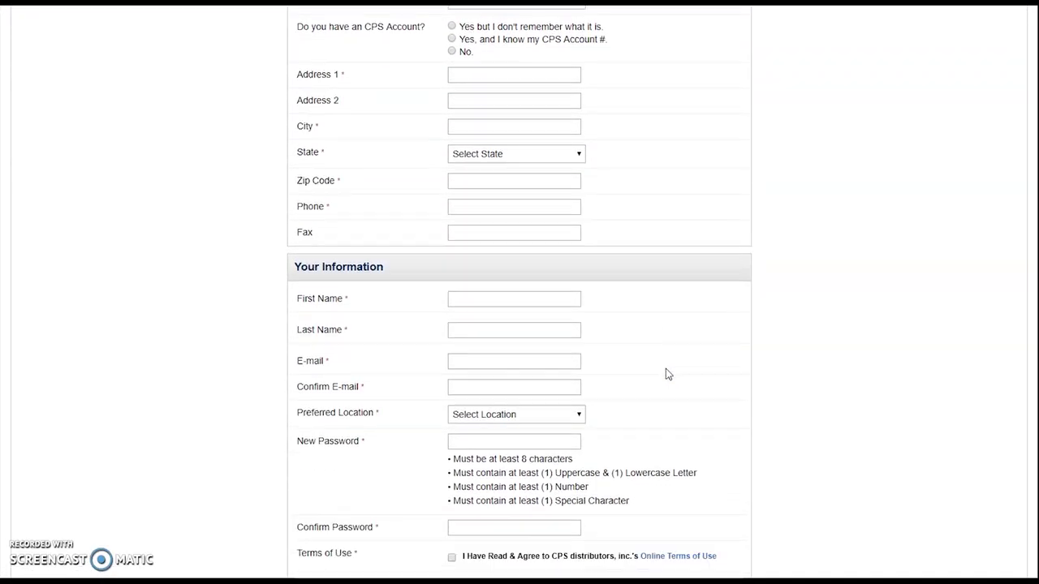
scroll(659, 386, "up", 1)
scroll(653, 389, "up", 3)
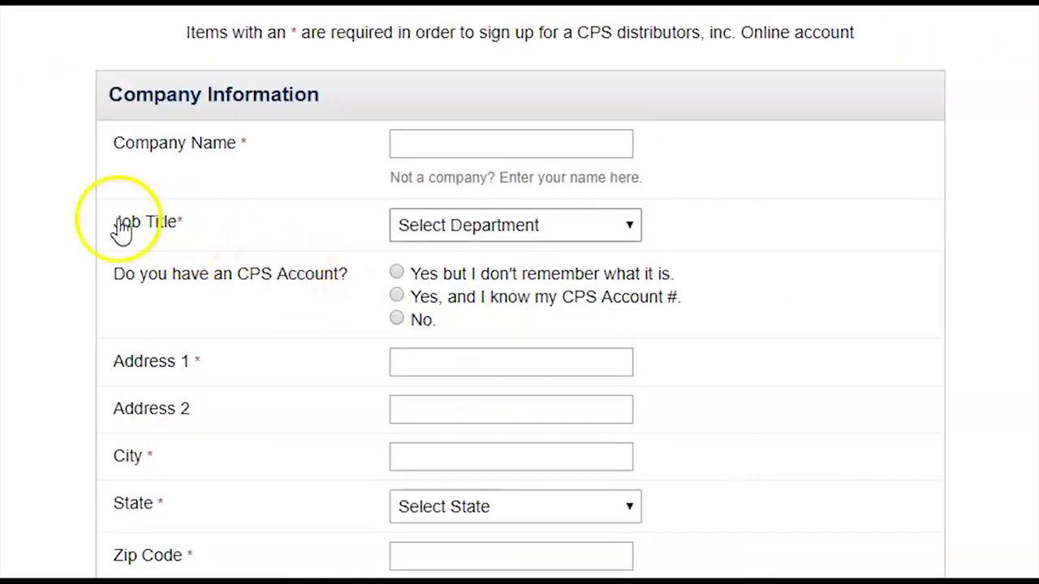
Step: Examine the Job Title options on the registration form and the remaining fields through to the login request submission
left_click_drag(120, 228, 189, 225)
left_click(227, 224)
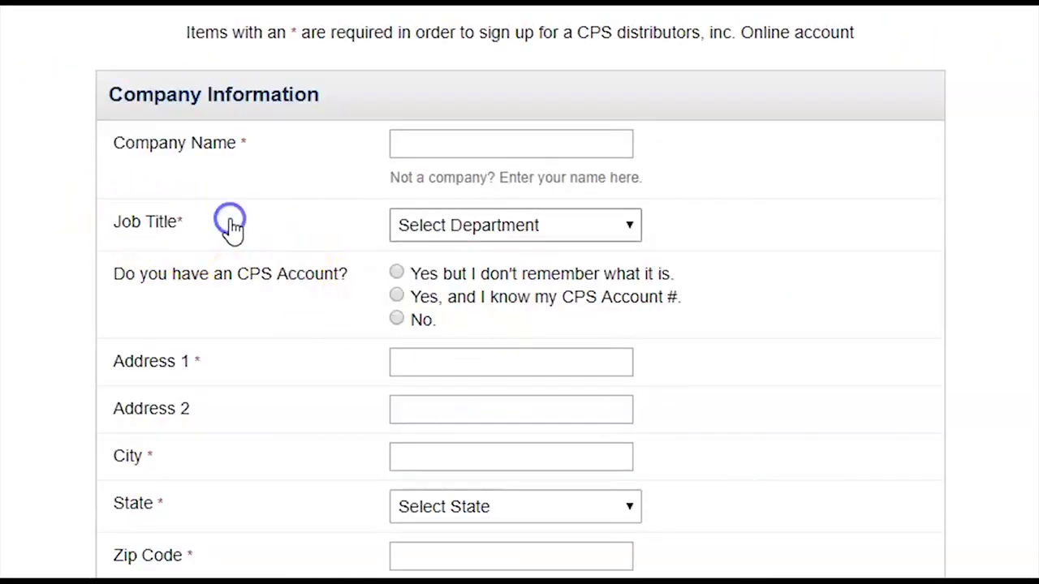
left_click(572, 227)
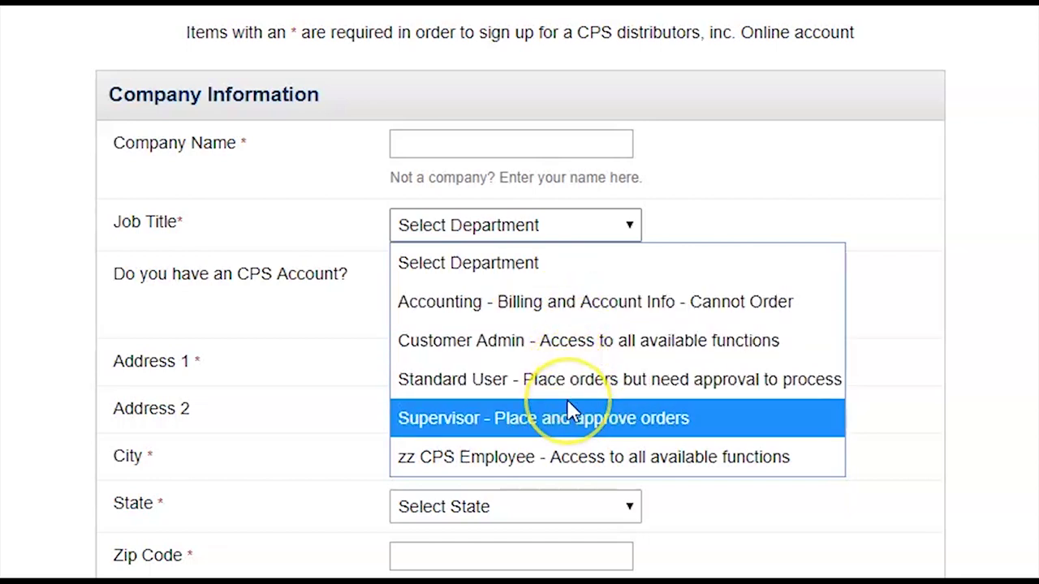
left_click(866, 434)
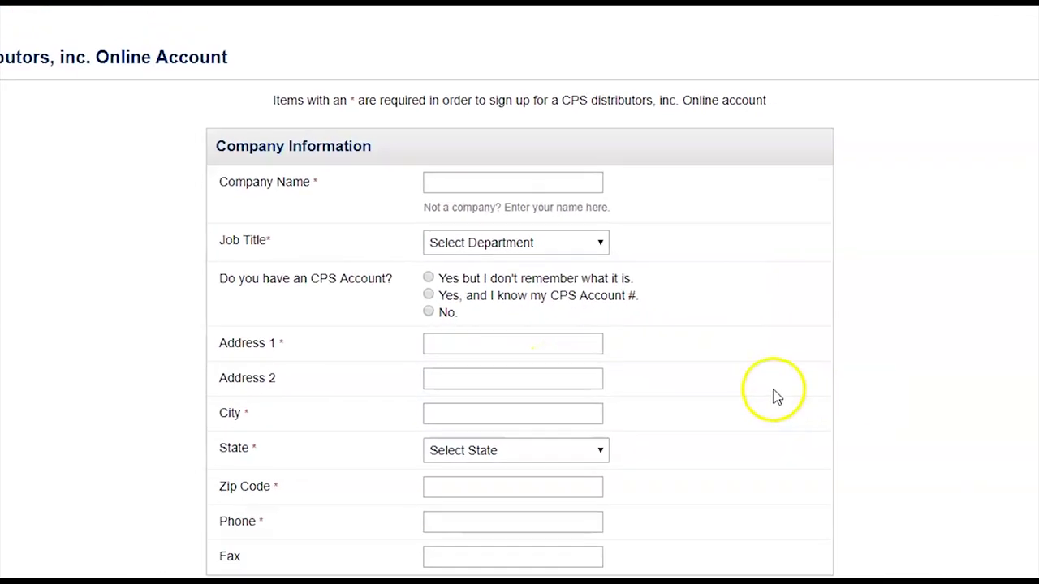
scroll(776, 396, "down", 5)
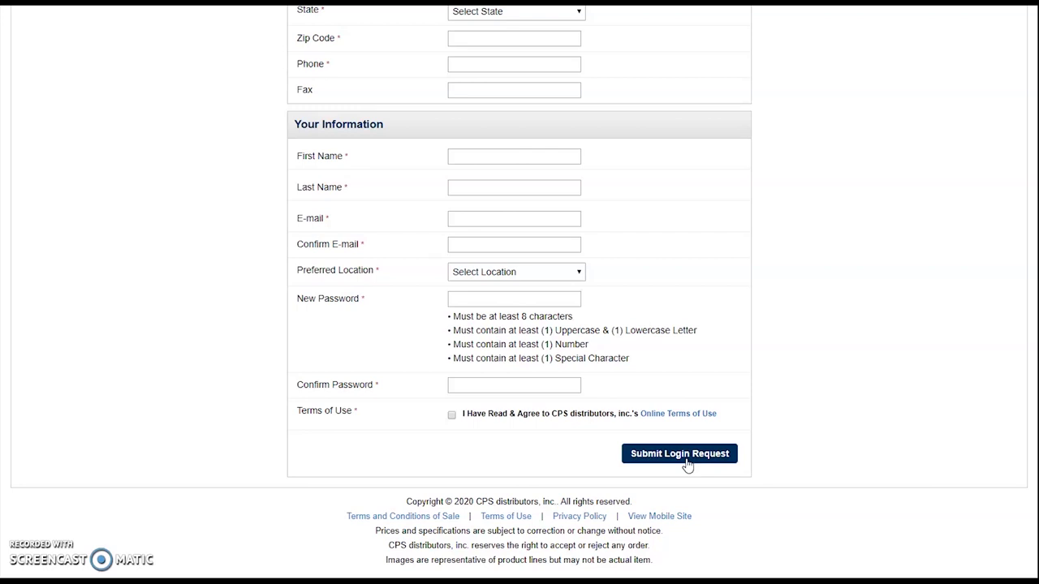
scroll(791, 389, "up", 1)
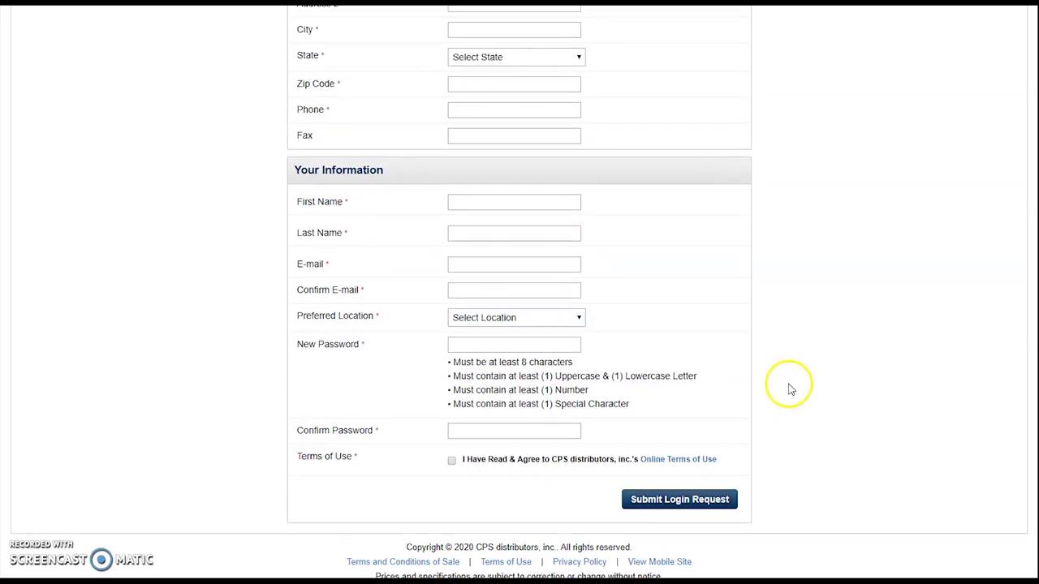
scroll(787, 389, "up", 4)
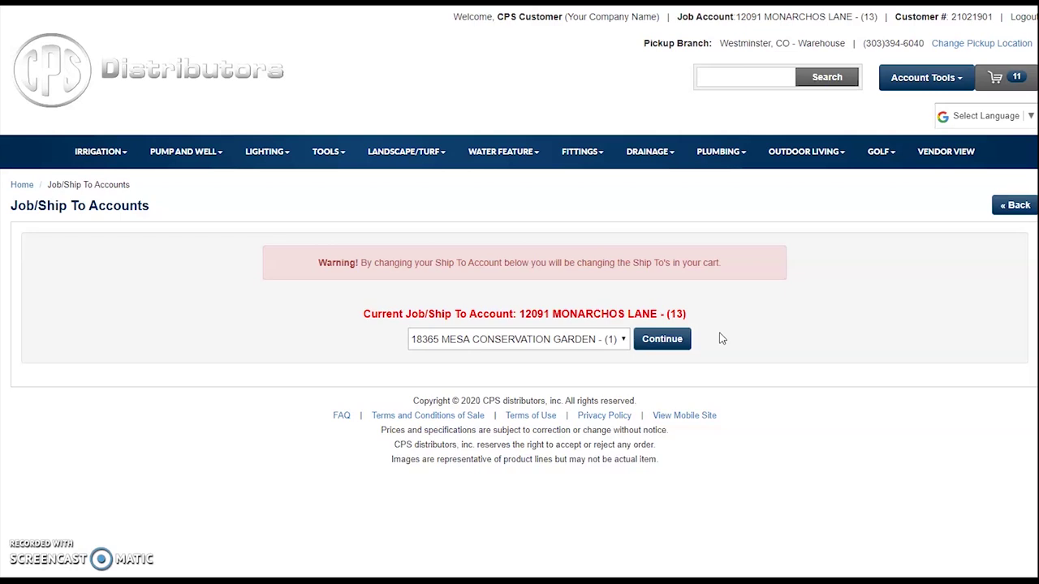
Step: Change the Job/Ship To account to WOLF RANCH ELEMENTARY1 and confirm changing the existing cart's ship-to information
left_click(662, 342)
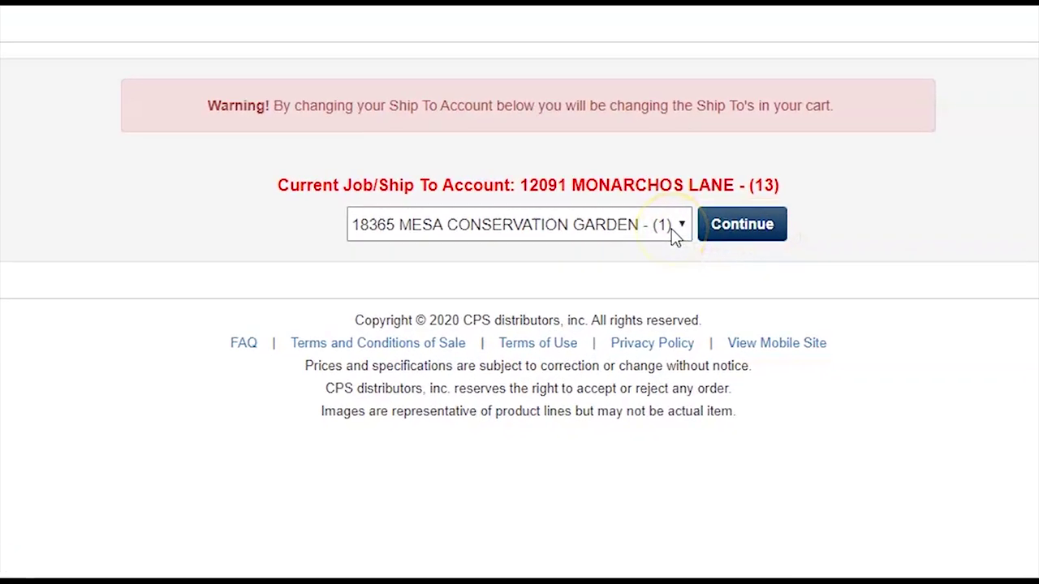
left_click(621, 341)
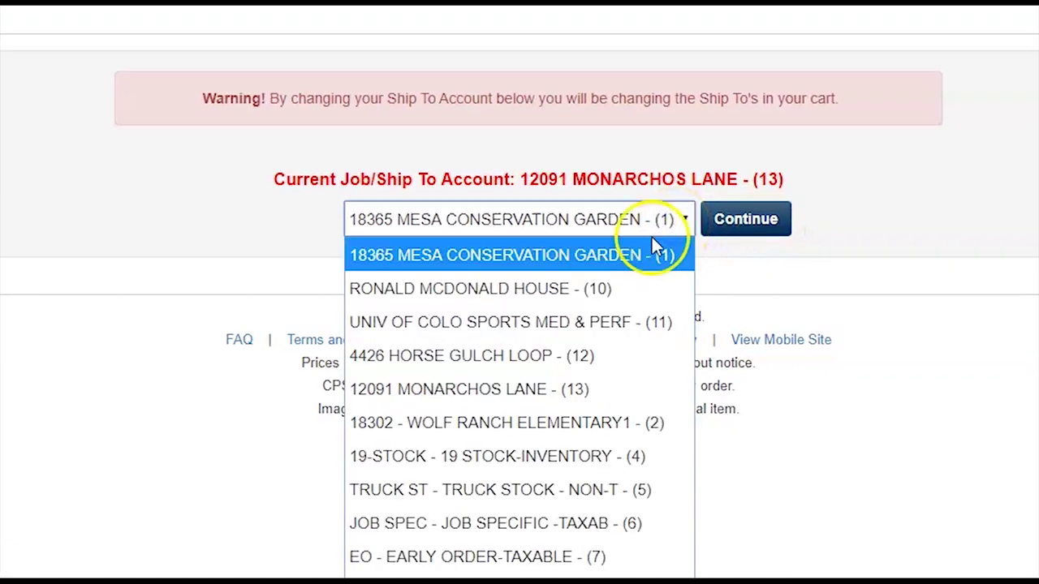
left_click(600, 422)
left_click(725, 221)
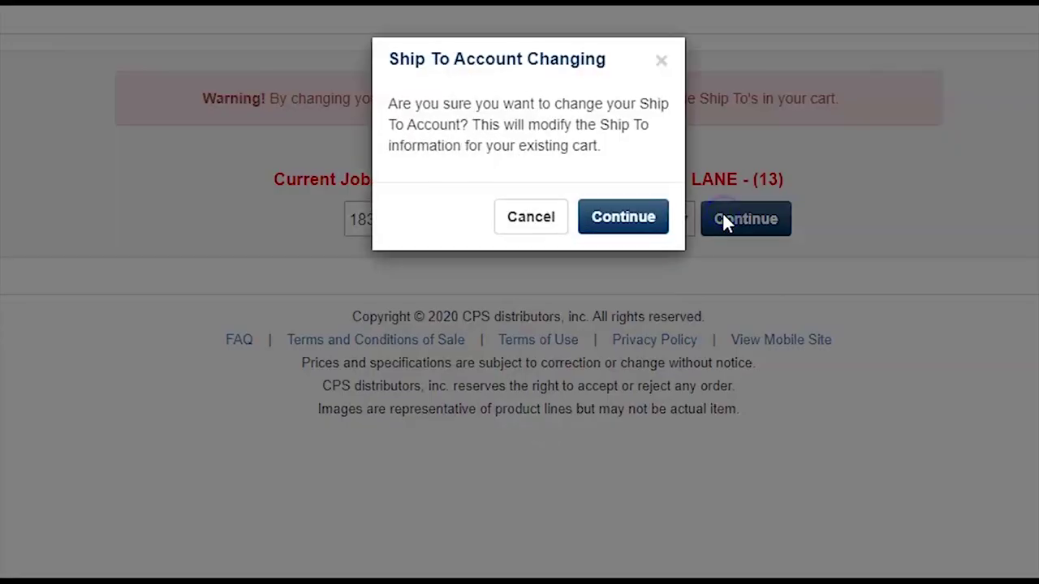
left_click(654, 220)
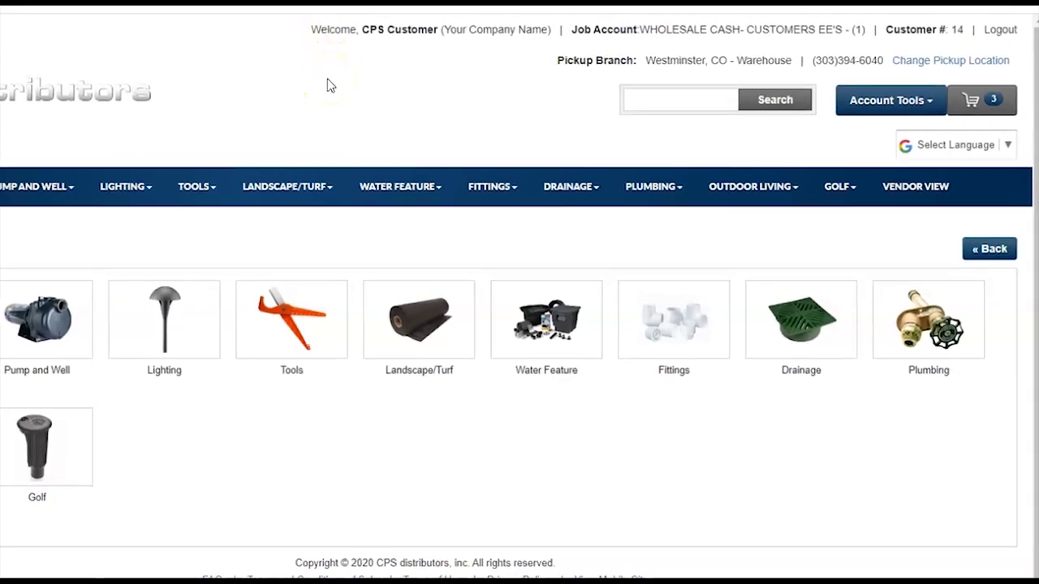
Step: Examine the account details in the page header: customer name, job account, customer number and pickup branch
left_click_drag(311, 30, 398, 33)
left_click_drag(175, 44, 760, 37)
left_click(876, 38)
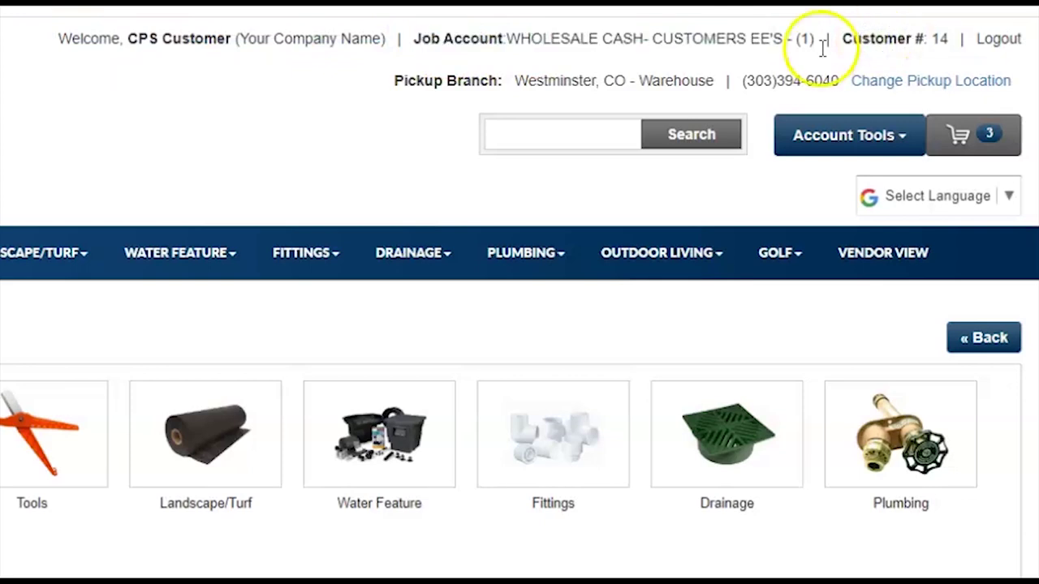
left_click_drag(527, 81, 691, 80)
left_click(180, 132)
scroll(417, 121, "down", 1)
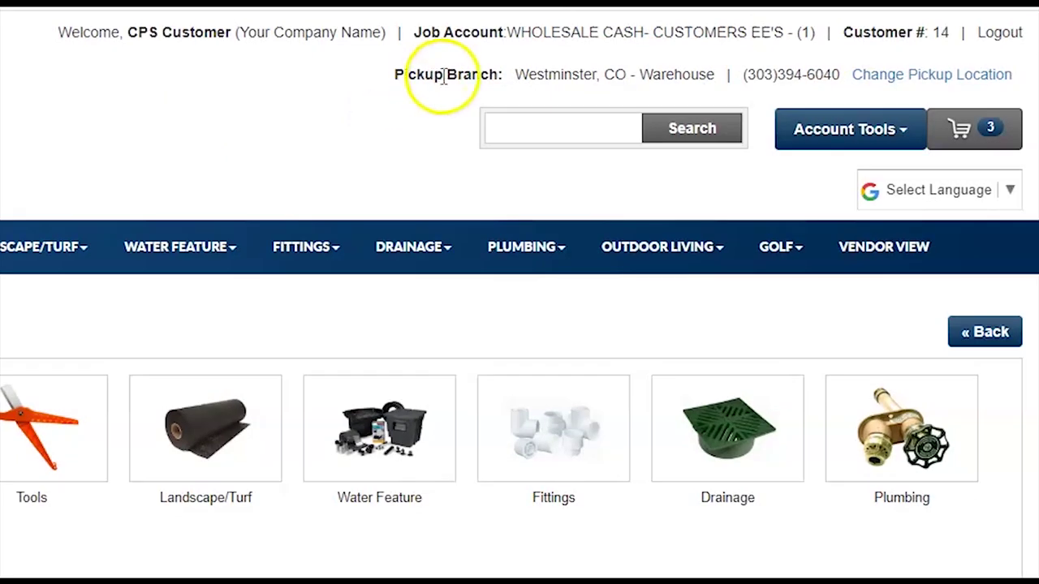
left_click_drag(391, 81, 493, 73)
left_click(353, 98)
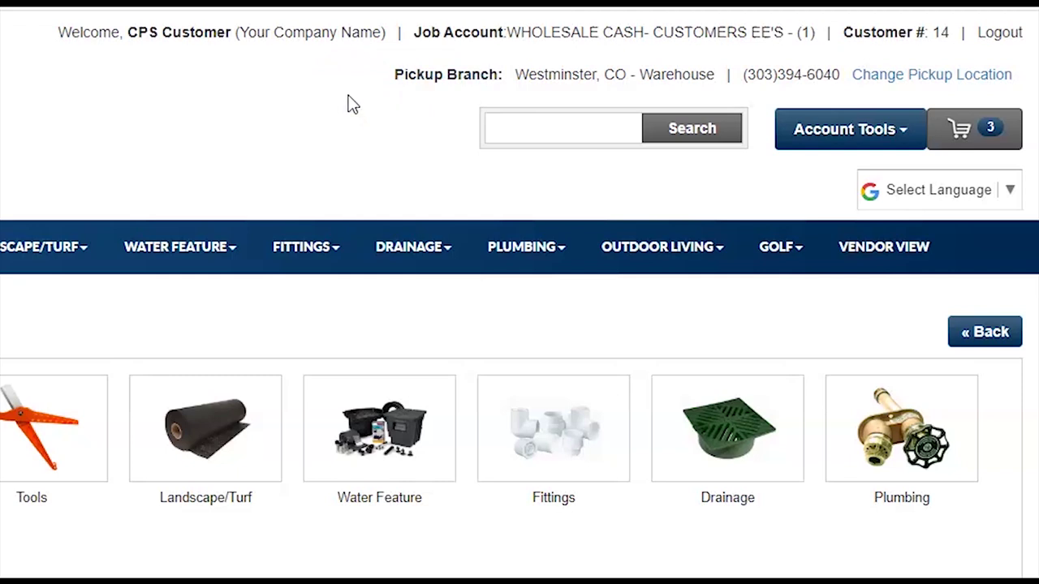
left_click(351, 101)
Step: Change the pickup branch to Glenwood Springs, CO and save the change
left_click(913, 81)
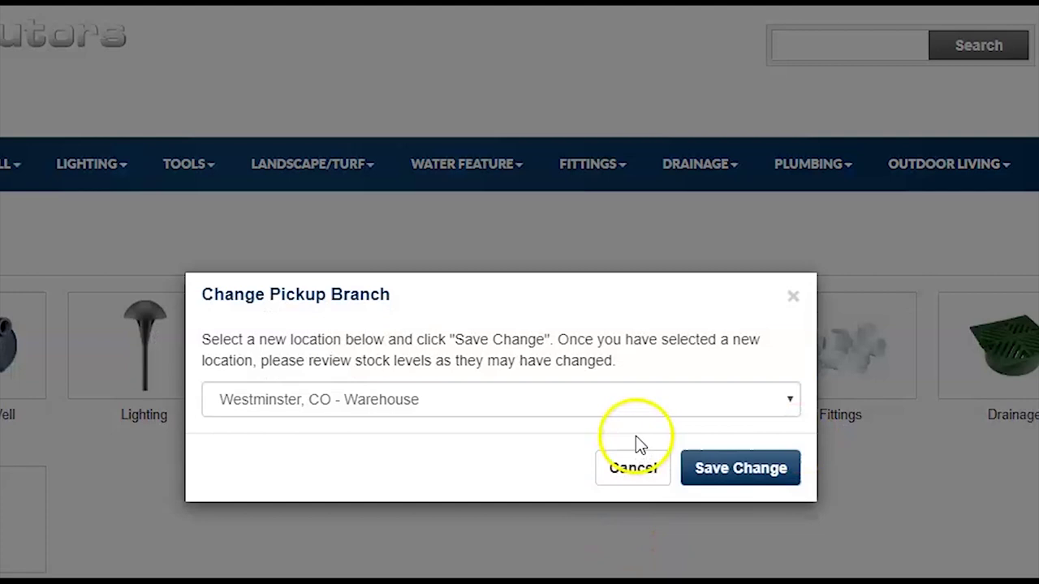
left_click(640, 399)
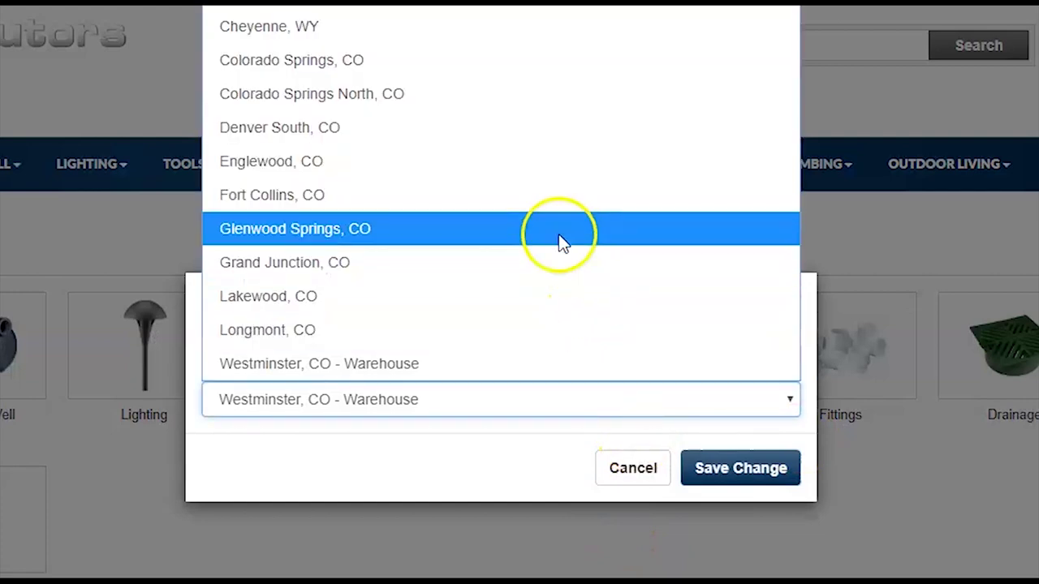
left_click(560, 241)
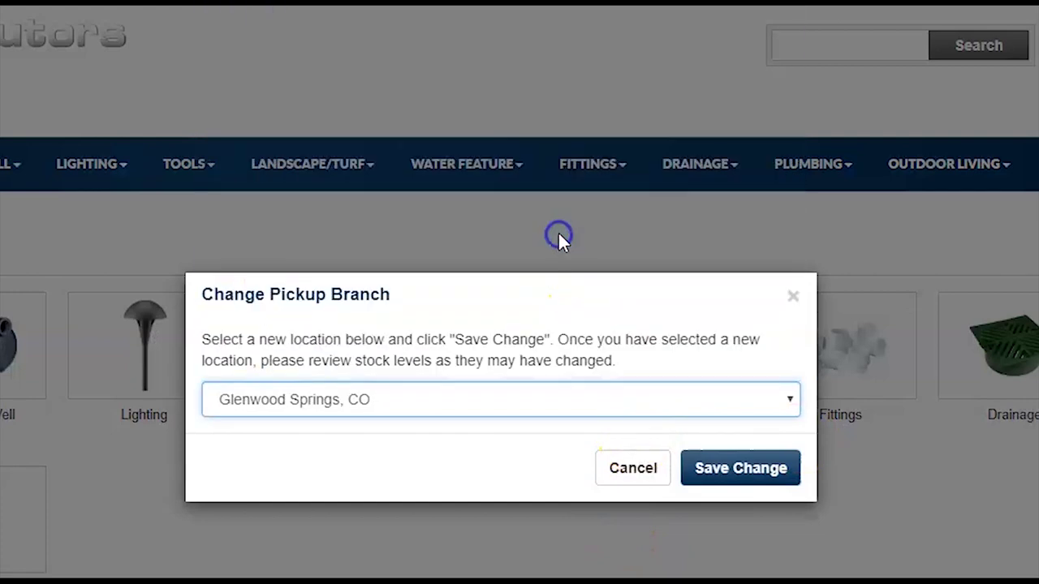
left_click(746, 475)
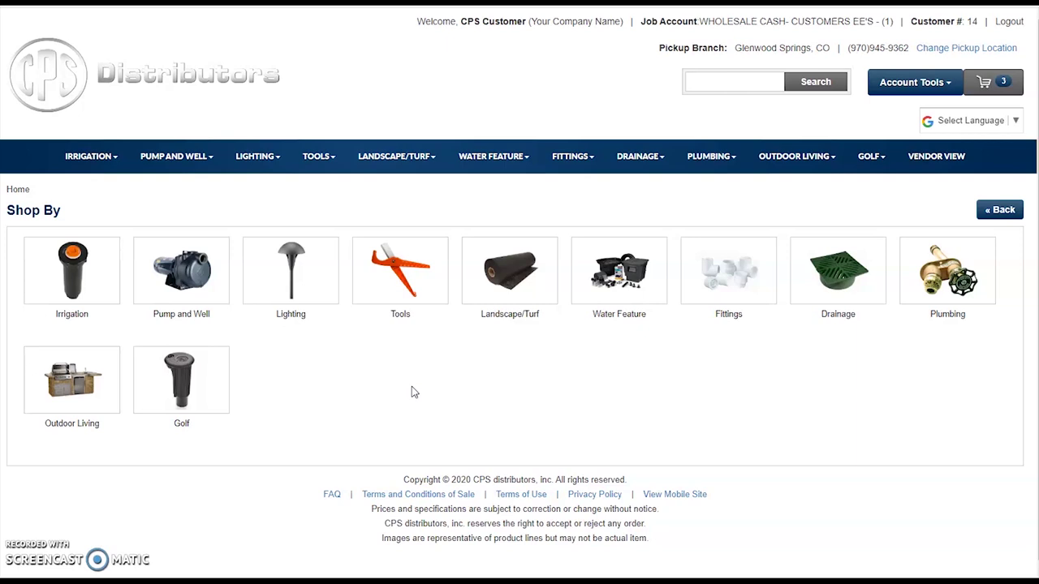
Step: Browse the subcategories of the product categories, such as Irrigation, Pump and Well, and Tools
left_click(294, 396)
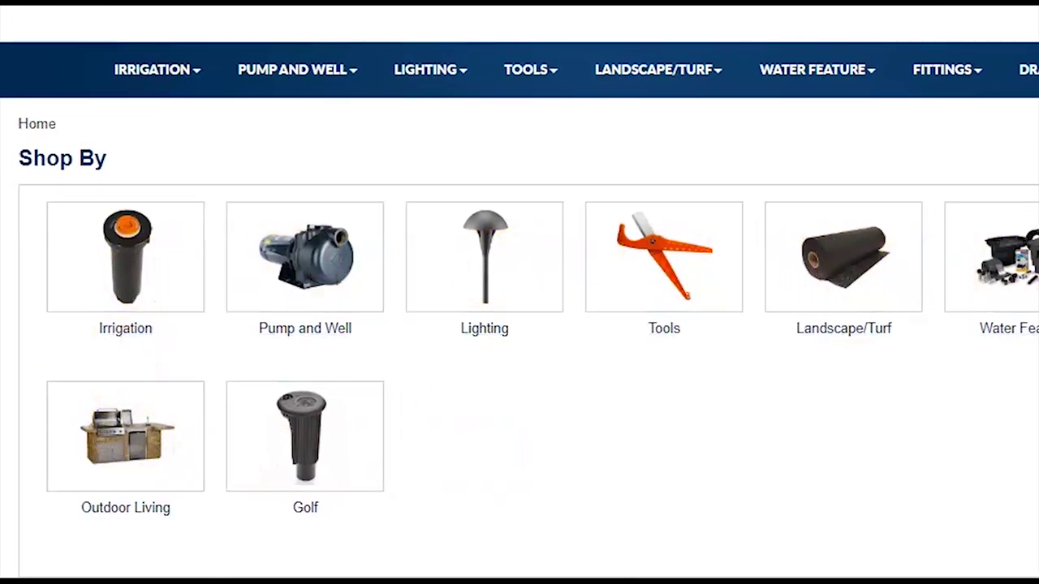
mouse_move(154, 80)
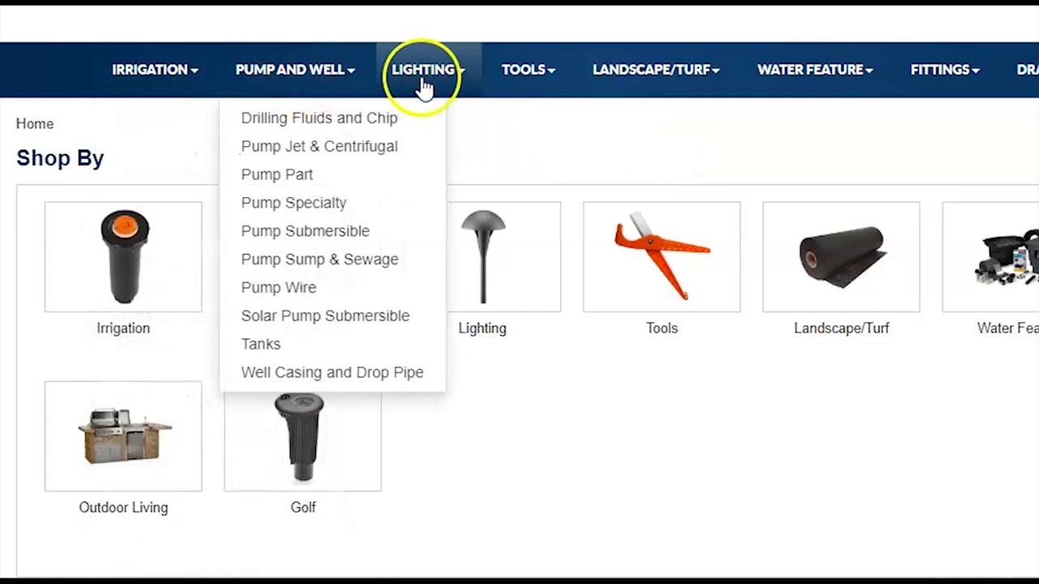
mouse_move(524, 77)
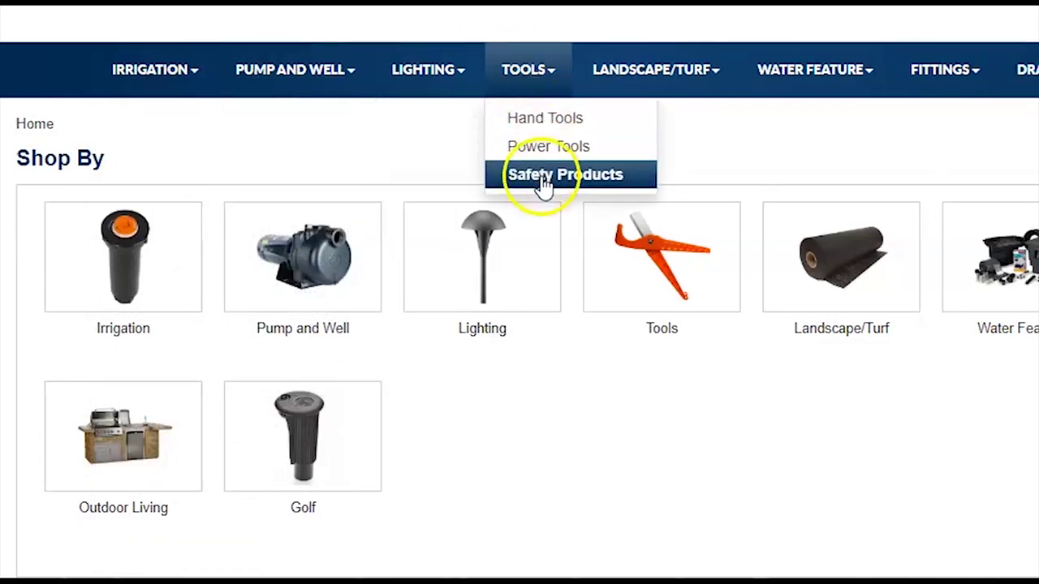
mouse_move(923, 67)
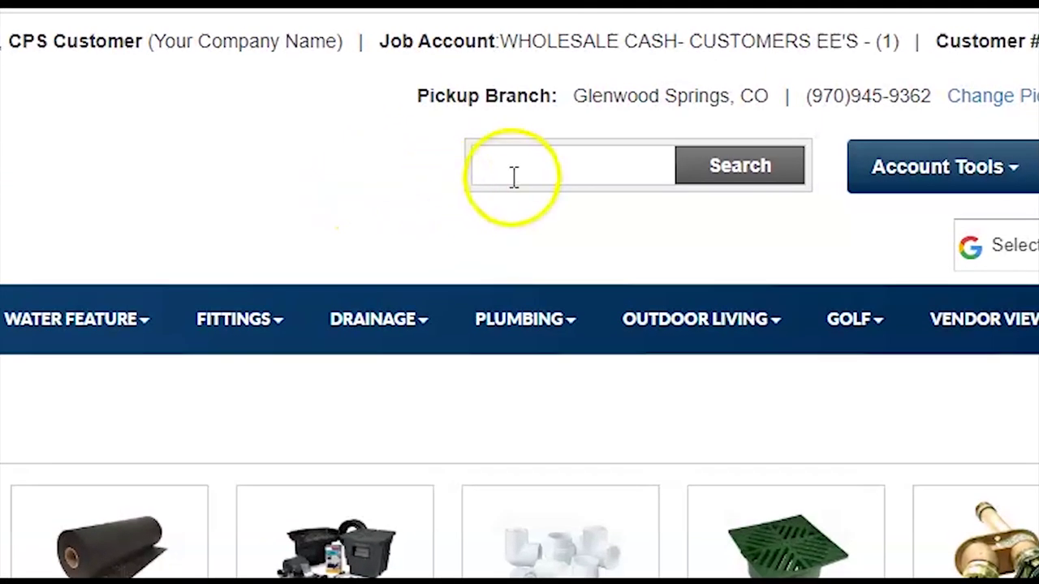
Step: Search the product catalog for "landscape fabric" and look through the results
left_click(671, 92)
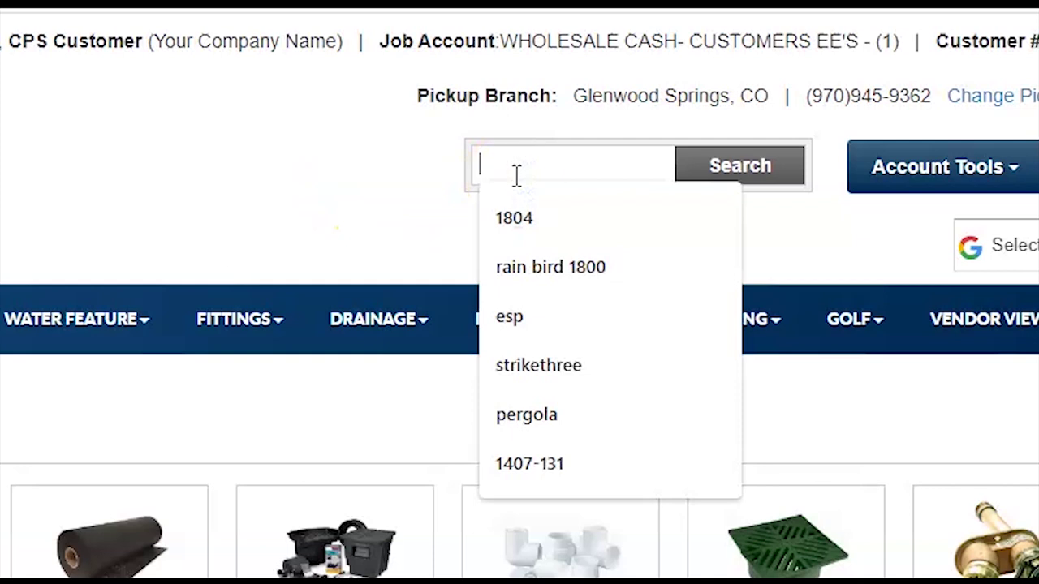
type("landscape fabric")
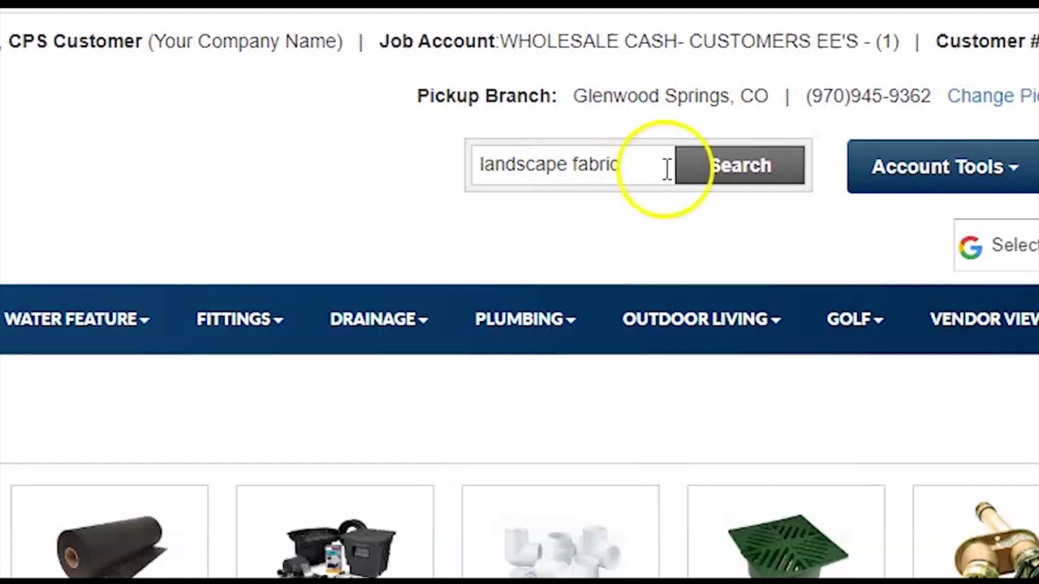
left_click(707, 180)
scroll(351, 242, "down", 3)
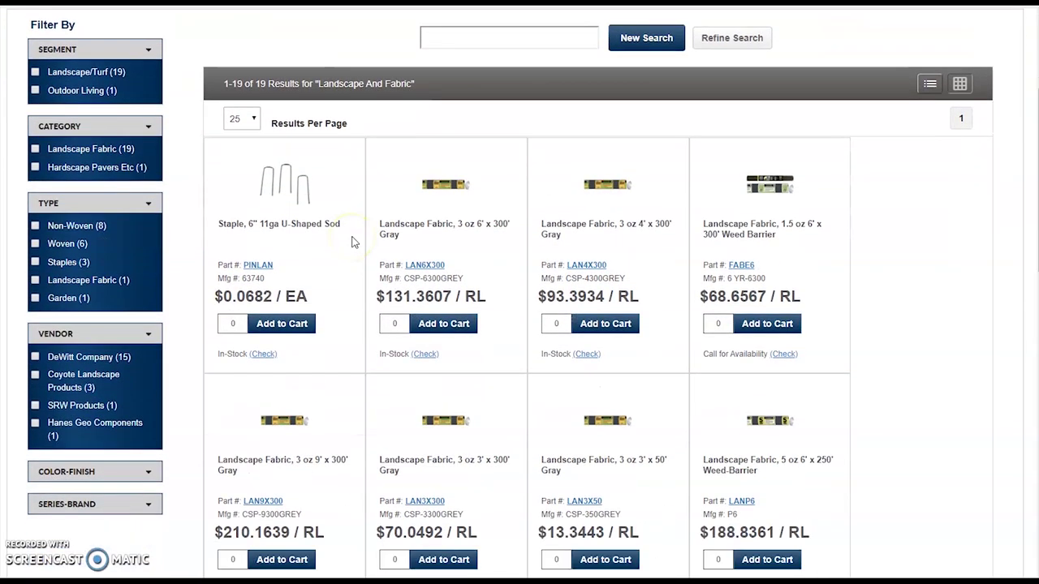
scroll(351, 241, "up", 2)
scroll(351, 241, "up", 2)
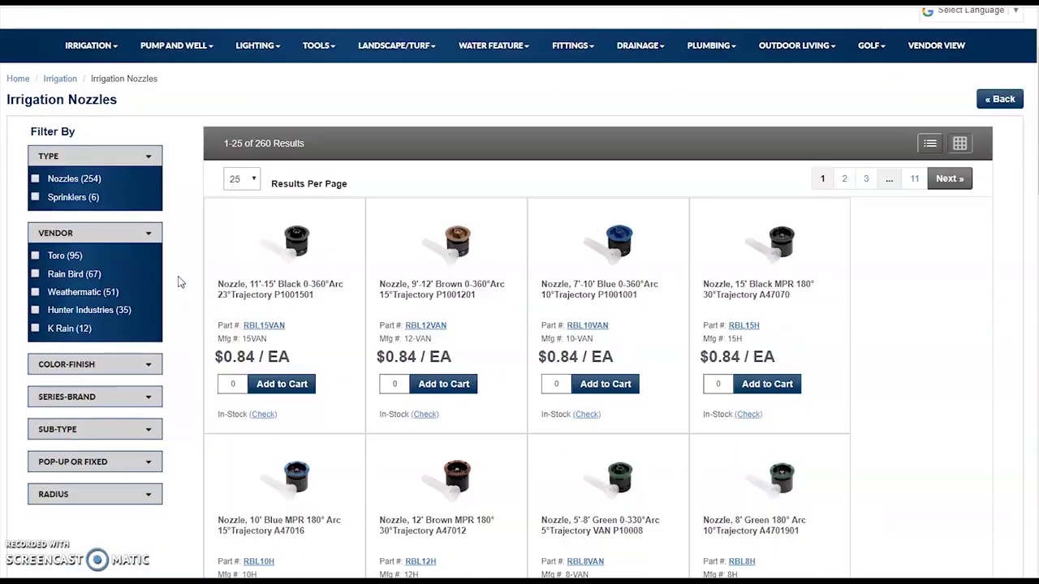
Step: Highlight the price of the 11'-15' black nozzle, part RBL15VAN, in the Irrigation Nozzles listing
left_click(183, 281)
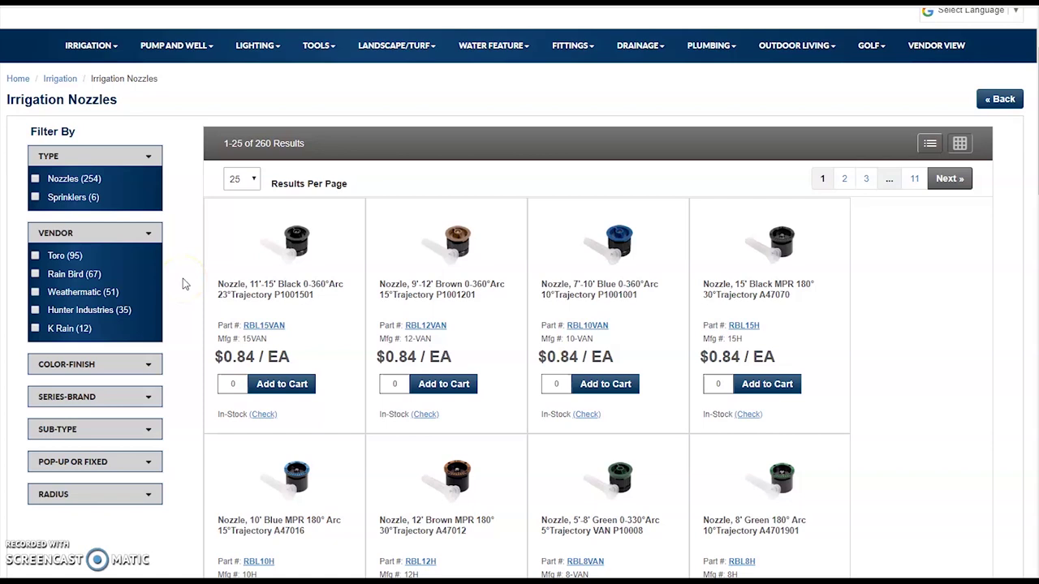
left_click(210, 355)
left_click_drag(210, 358, 289, 357)
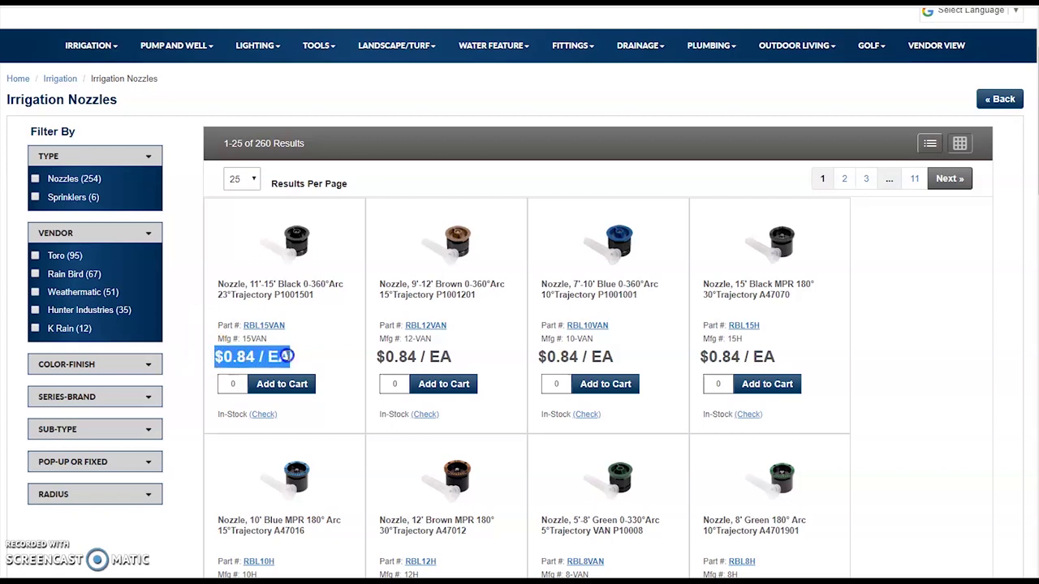
Step: Highlight the stock status of part RBL15VAN, check the selected pickup branch, and locate the nozzle's stock check link
left_click(189, 360)
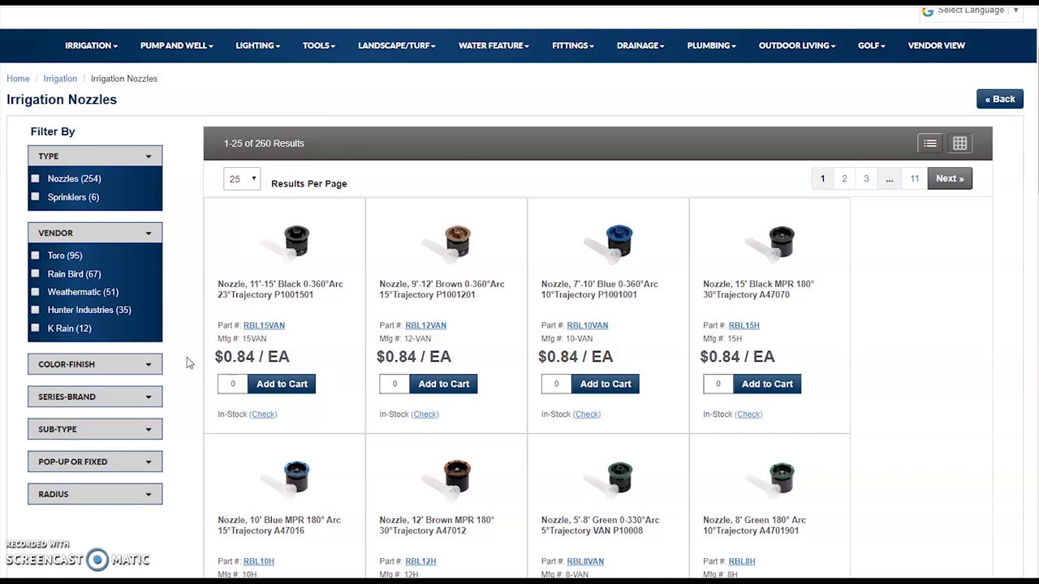
left_click_drag(216, 418, 247, 415)
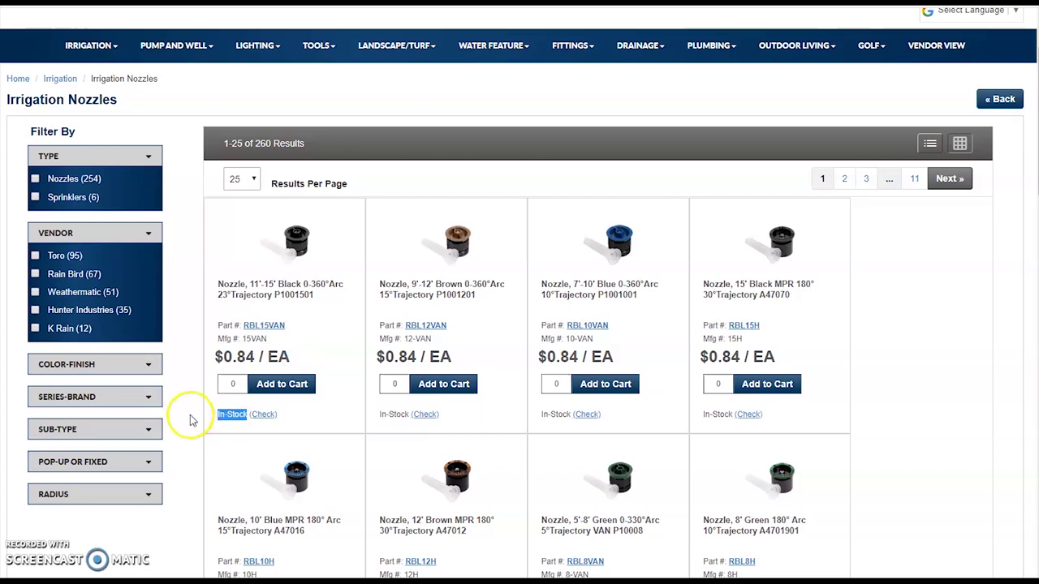
scroll(189, 420, "up", 2)
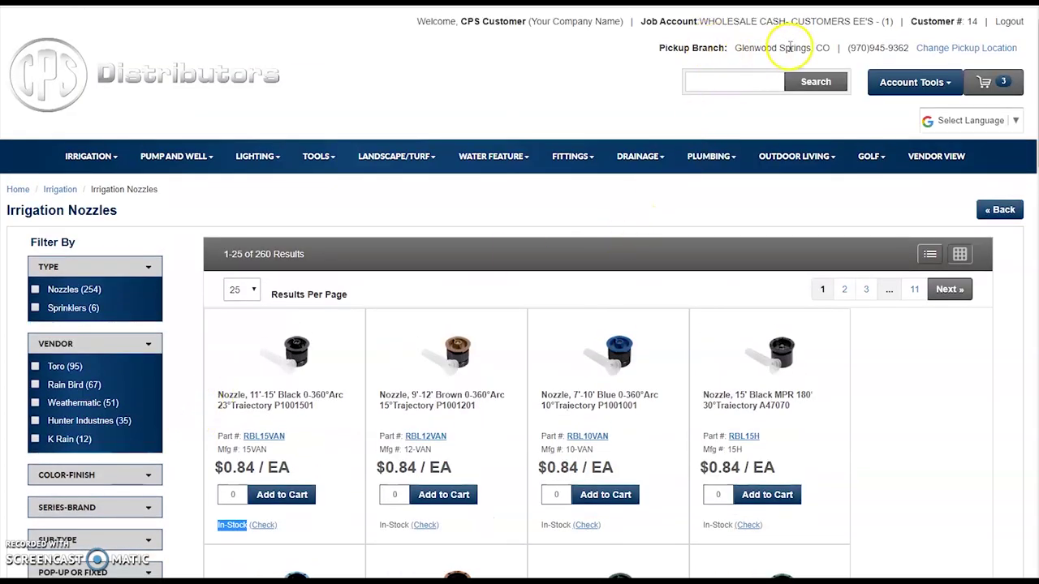
scroll(170, 360, "down", 2)
left_click(180, 357)
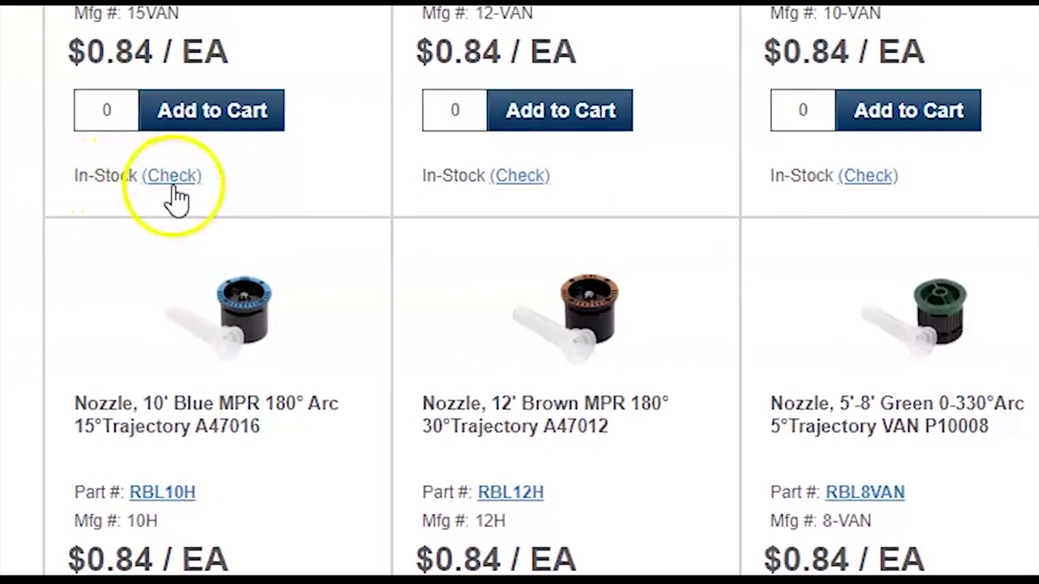
mouse_move(208, 268)
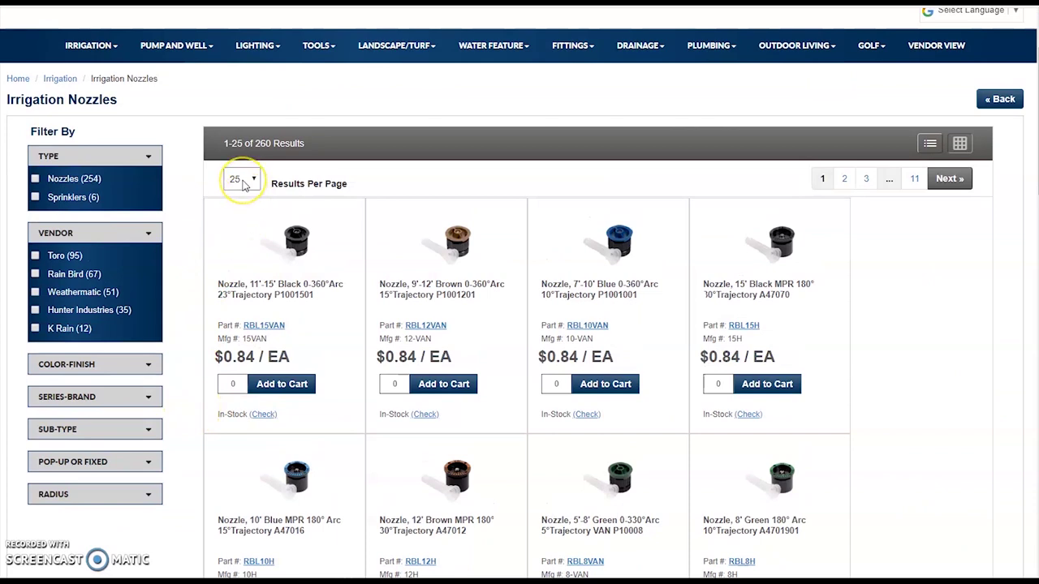
Step: Review the available results-per-page options for the Irrigation Nozzles listing
left_click(249, 180)
left_click(250, 288)
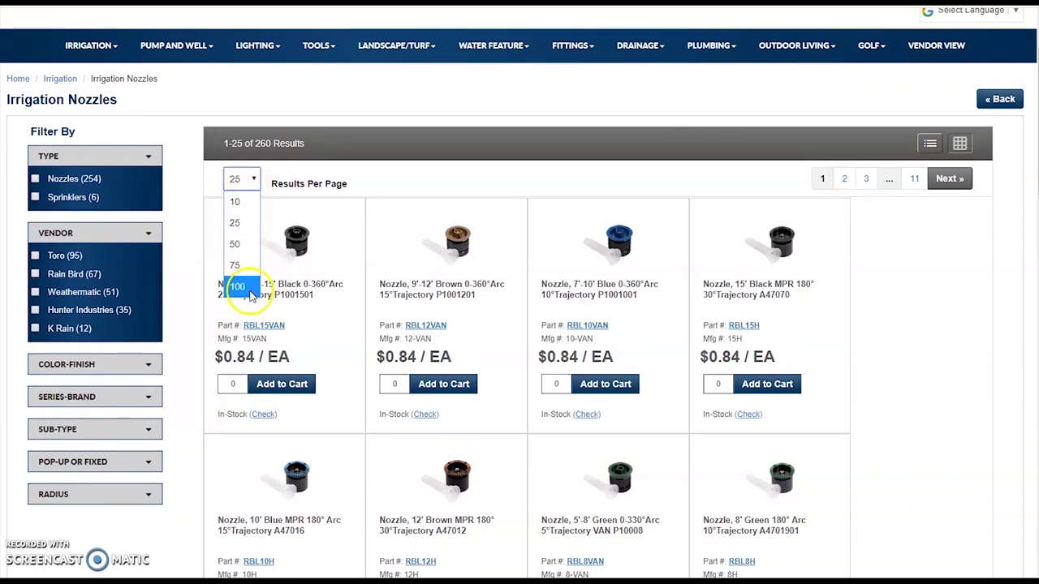
left_click(245, 188)
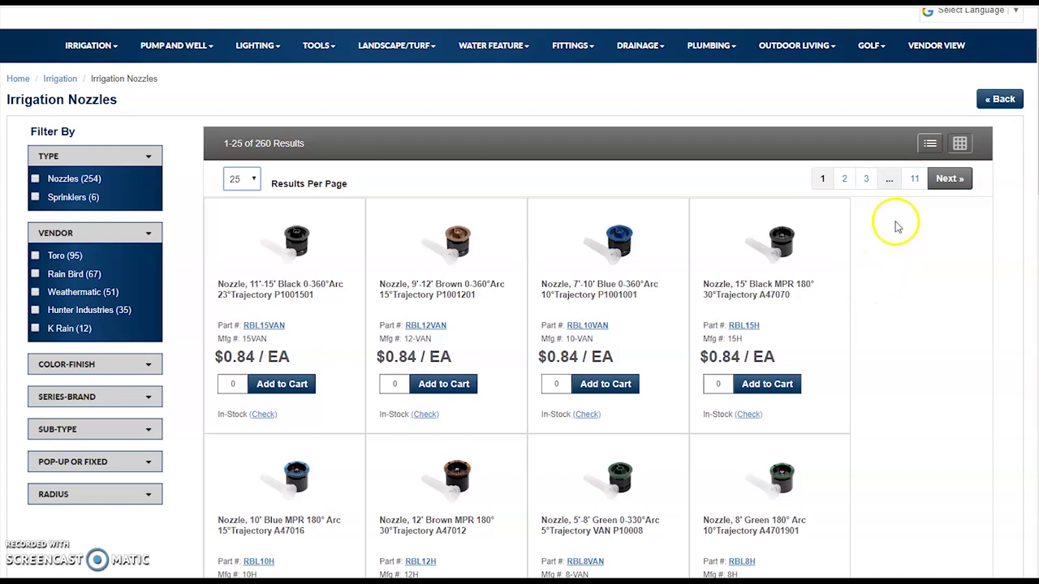
Step: Show the Irrigation Nozzles results in list view and look through the rows
left_click(929, 146)
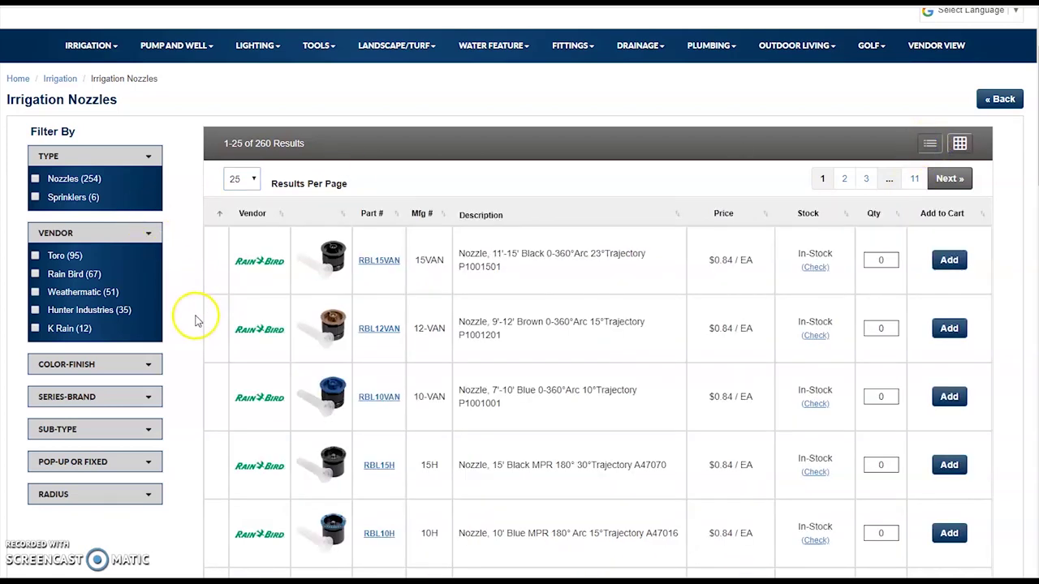
scroll(194, 320, "down", 2)
scroll(195, 321, "up", 1)
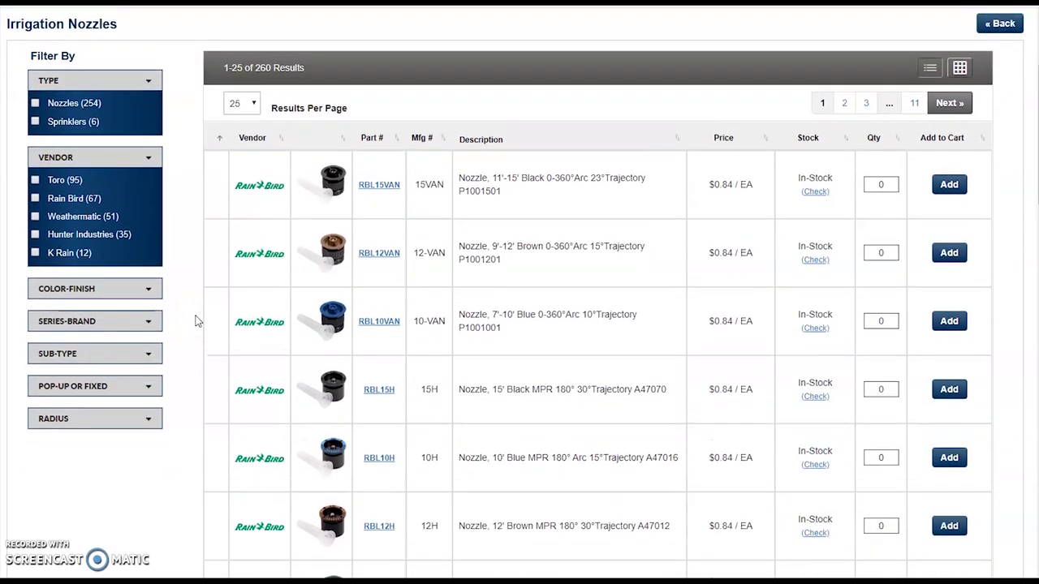
scroll(195, 320, "up", 1)
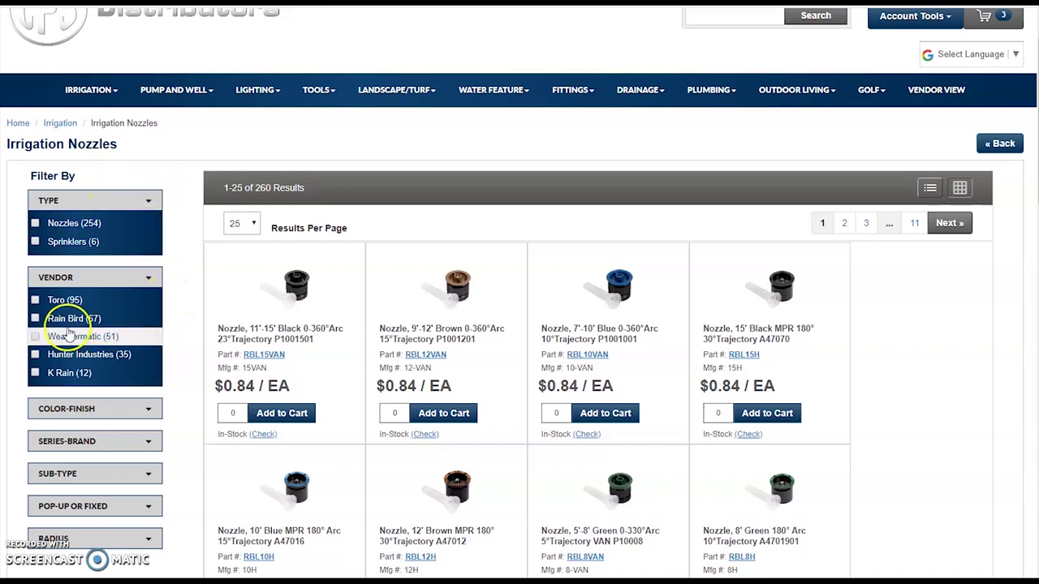
Step: Filter the irrigation nozzles by vendor Rain Bird and color-finish Green
left_click(35, 318)
scroll(207, 335, "down", 2)
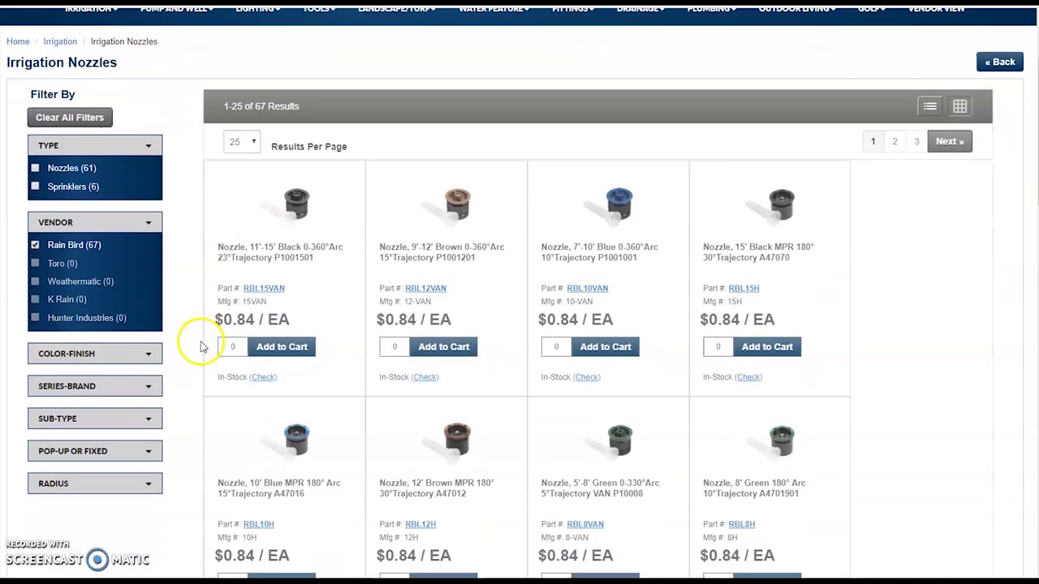
left_click(144, 325)
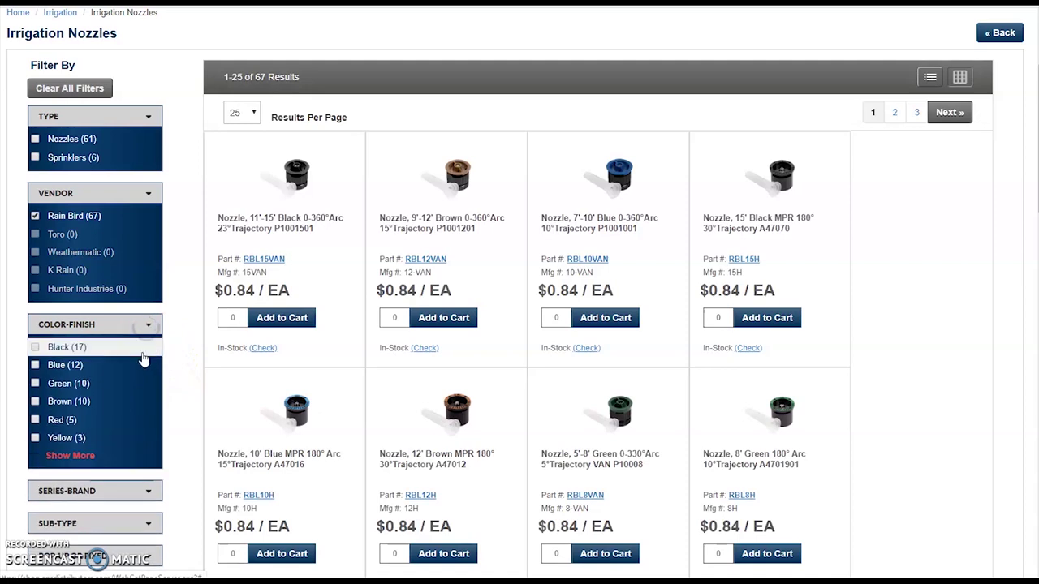
left_click(35, 384)
scroll(173, 515, "down", 2)
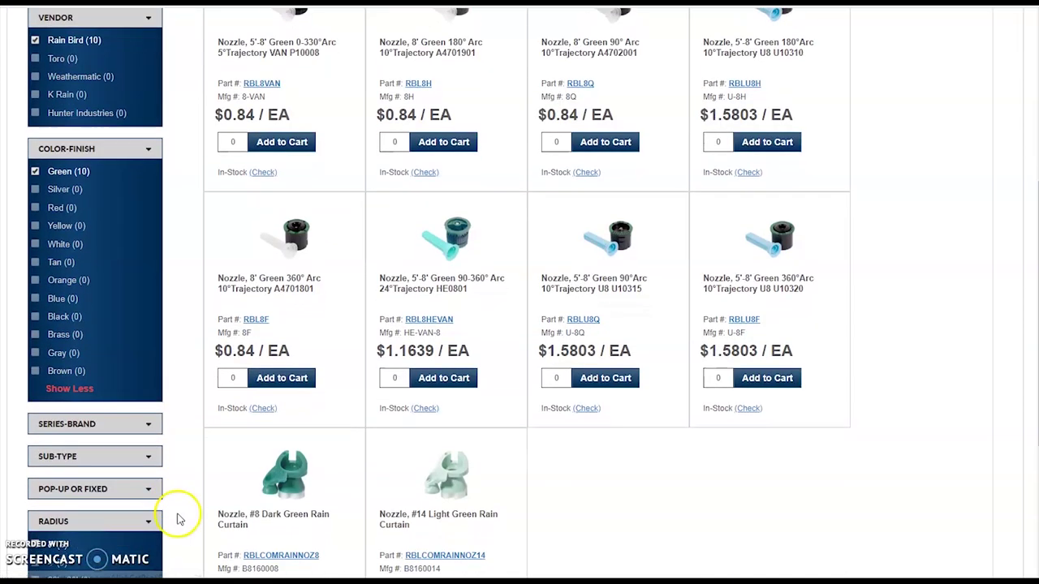
Step: Narrow the green Rain Bird nozzles to those with an 8' radius
left_click(163, 516)
scroll(170, 514, "down", 1)
left_click(35, 478)
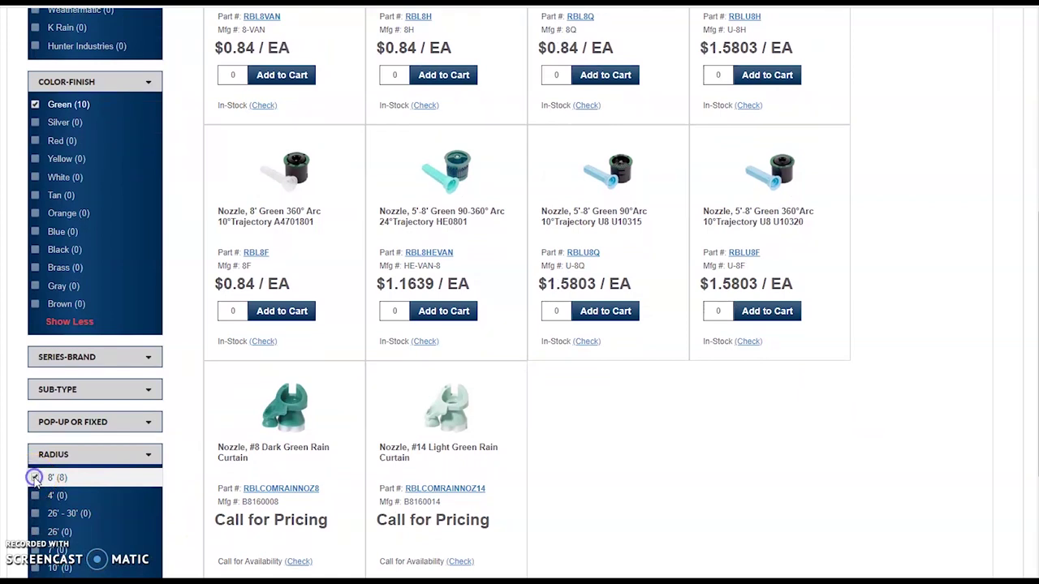
scroll(190, 308, "down", 1)
scroll(190, 312, "down", 1)
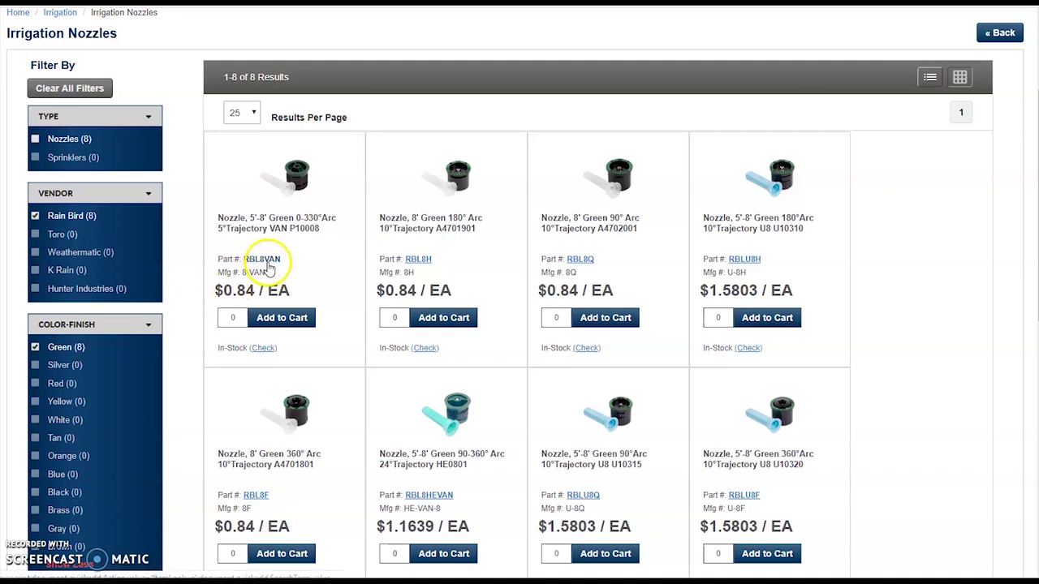
Step: Open the product page of the 5'-8' green nozzle RBL8VAN, review its details, and return to the filtered listing
left_click(293, 188)
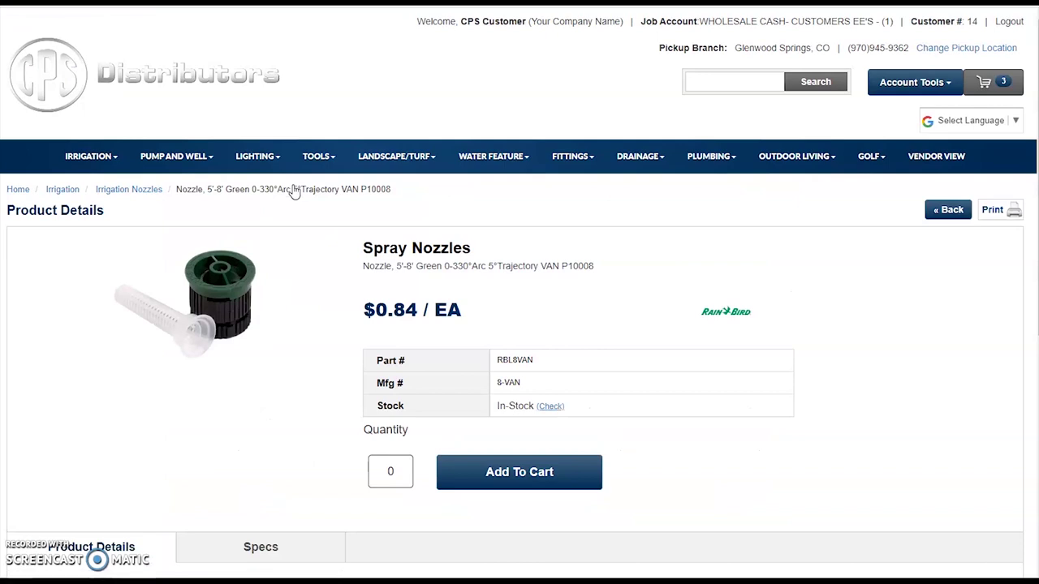
scroll(168, 394, "down", 3)
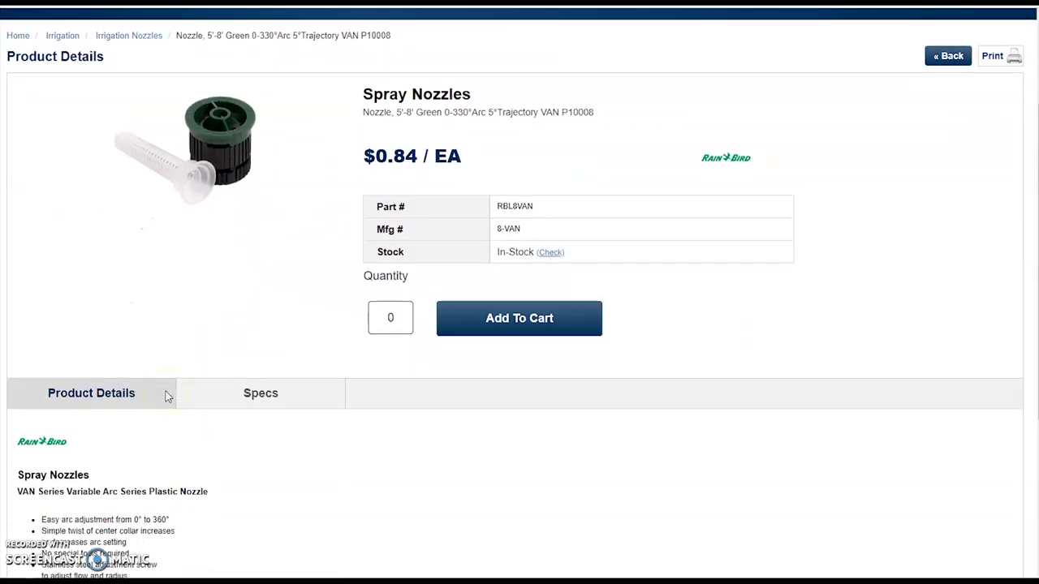
scroll(227, 382, "down", 2)
scroll(227, 382, "up", 1)
left_click(298, 246)
scroll(207, 482, "up", 1)
scroll(211, 479, "up", 2)
key("alt+Left")
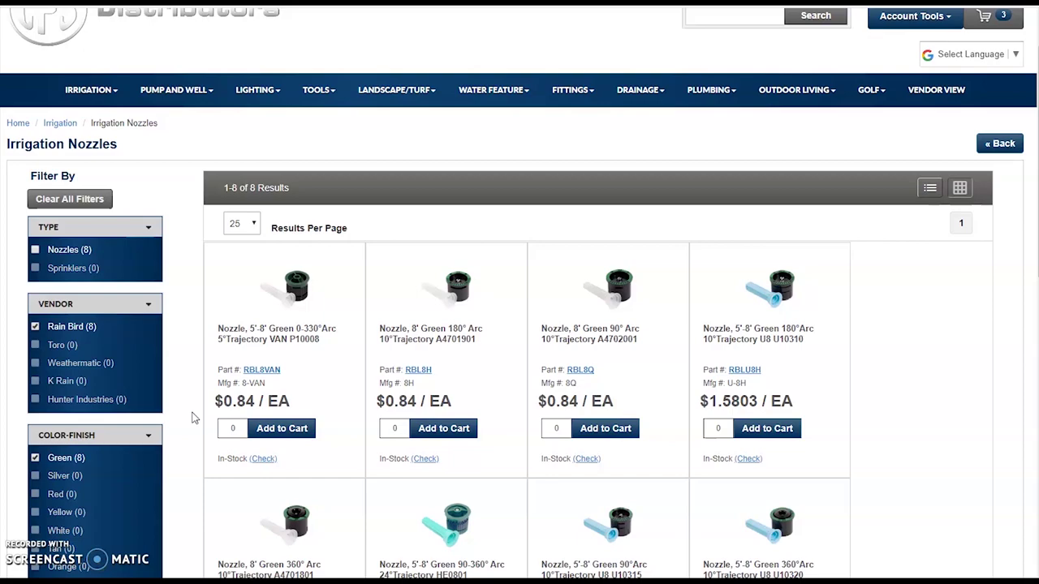
Step: Add 5 of the 5'-8' green nozzle RBL8VAN to the cart from the filtered listing
left_click(233, 428)
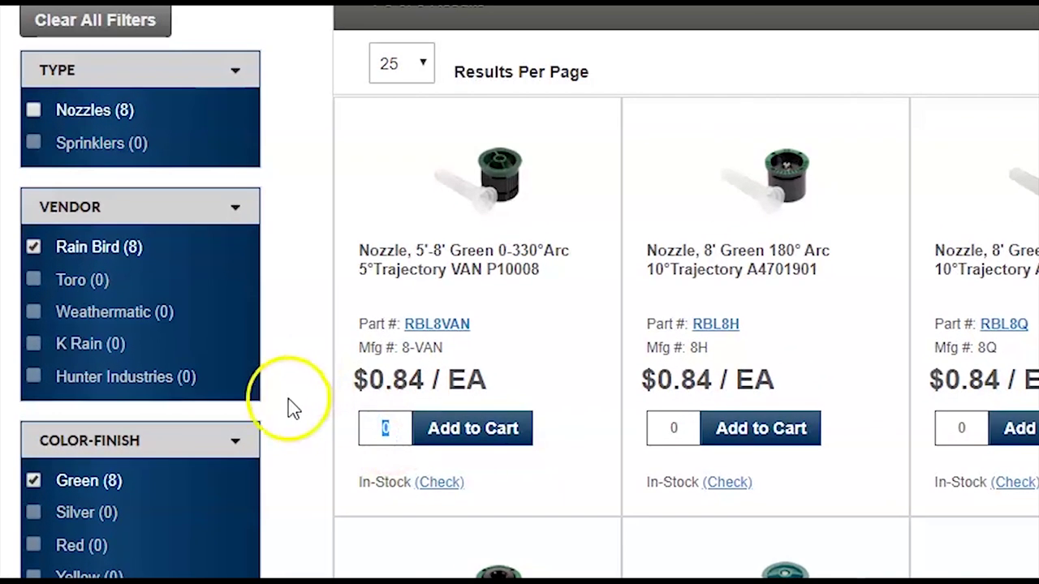
type("5")
left_click(479, 434)
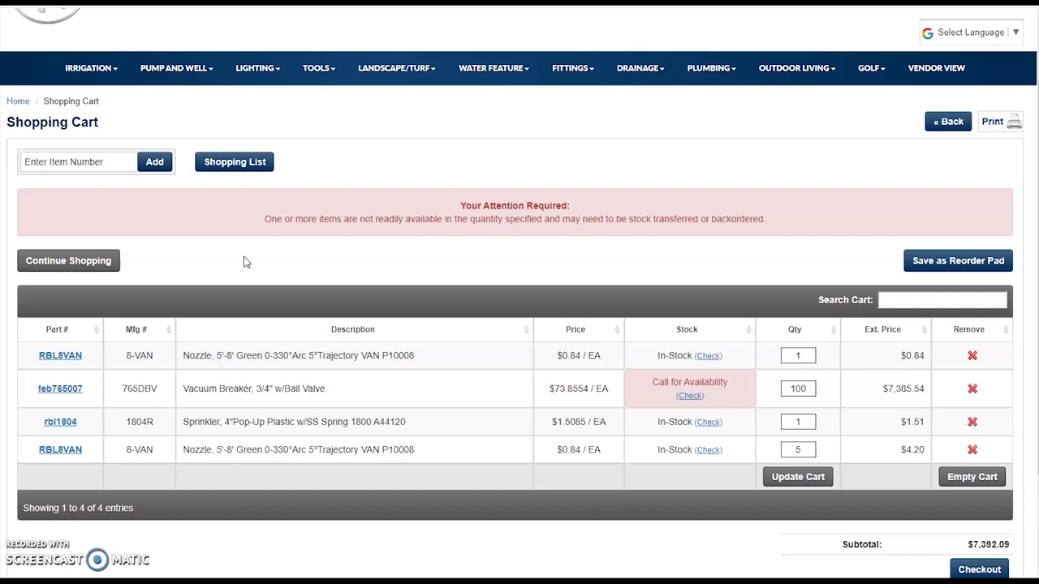
Step: Highlight the attention notice about item availability in the shopping cart and review it
left_click_drag(579, 205, 434, 204)
left_click(428, 203)
left_click(417, 540)
Step: Add item rbl1804 to the shopping cart by its item number
left_click(122, 165)
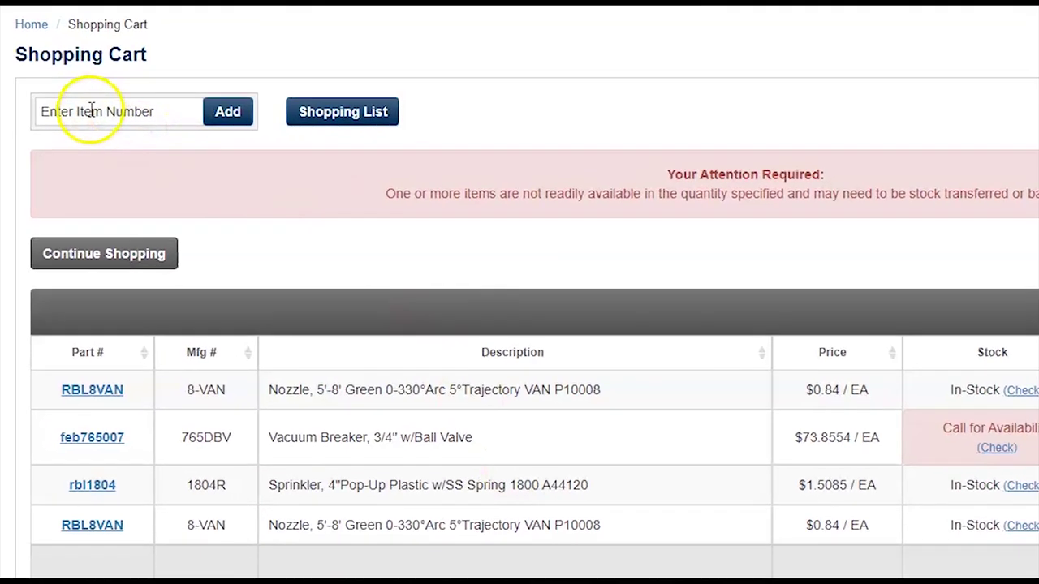
left_click(92, 111)
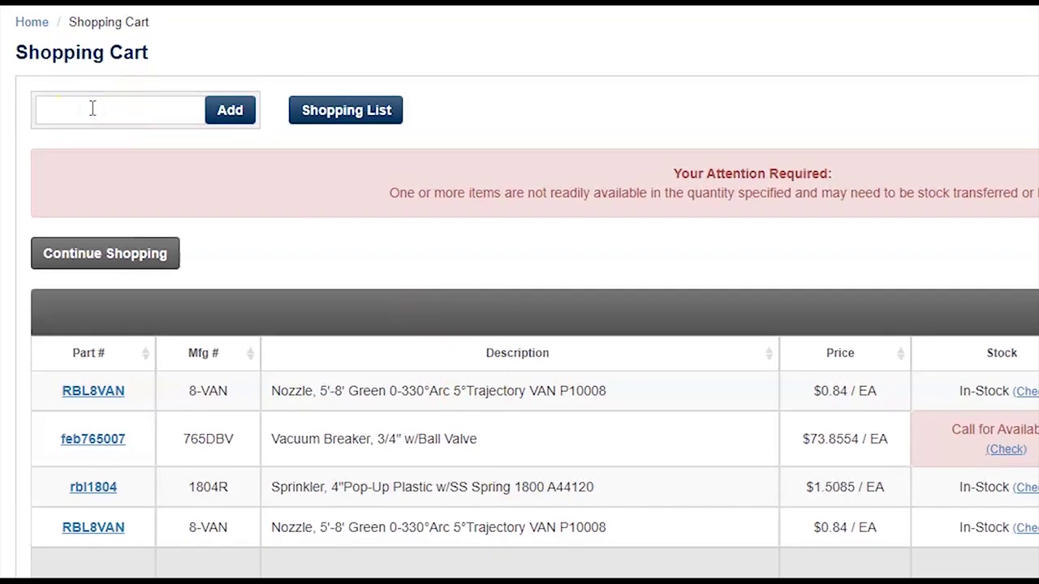
type("rbl")
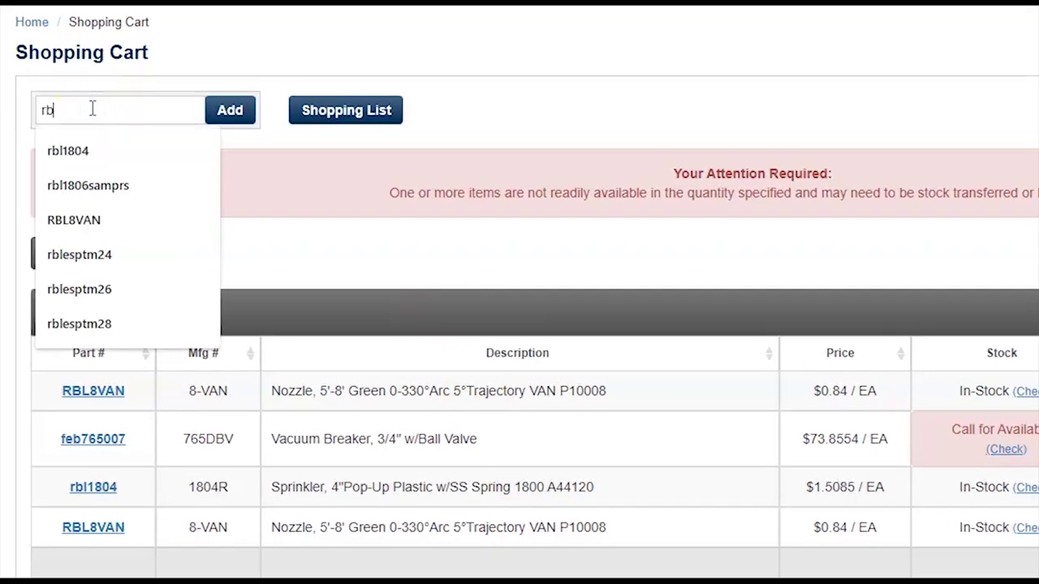
type("1804")
left_click(86, 99)
left_click(230, 113)
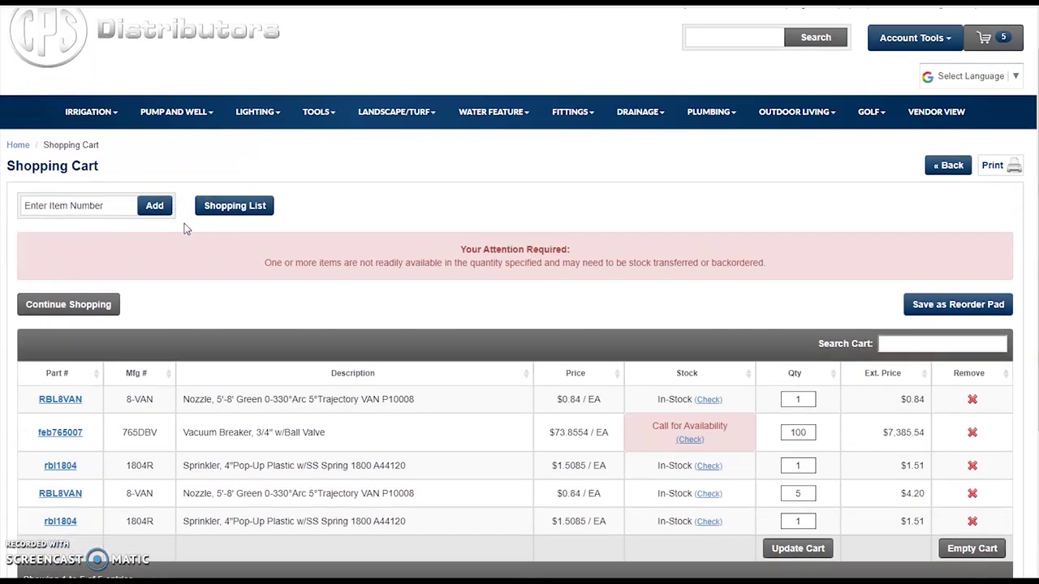
Step: Open the Shopping List form and enter item feb765007 with a quantity of 5
left_click(272, 115)
left_click(233, 206)
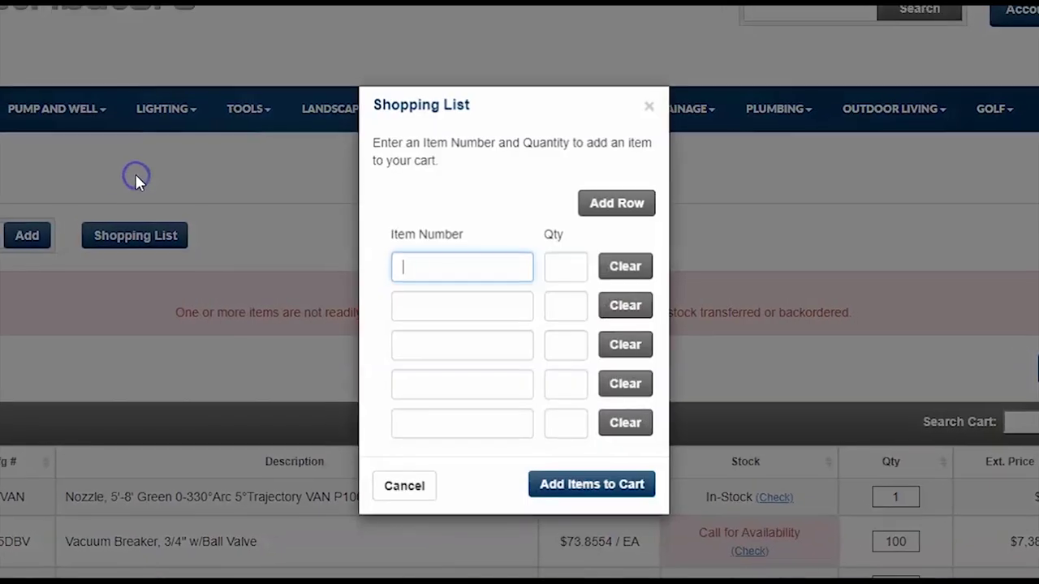
type("feb765007")
key("Tab")
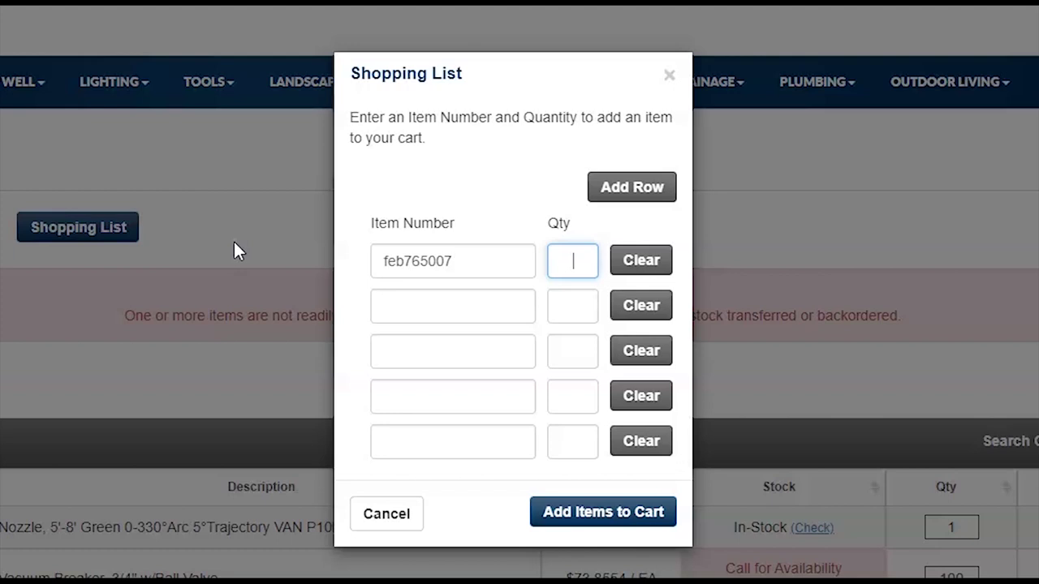
type("5")
key("Tab")
key("Tab")
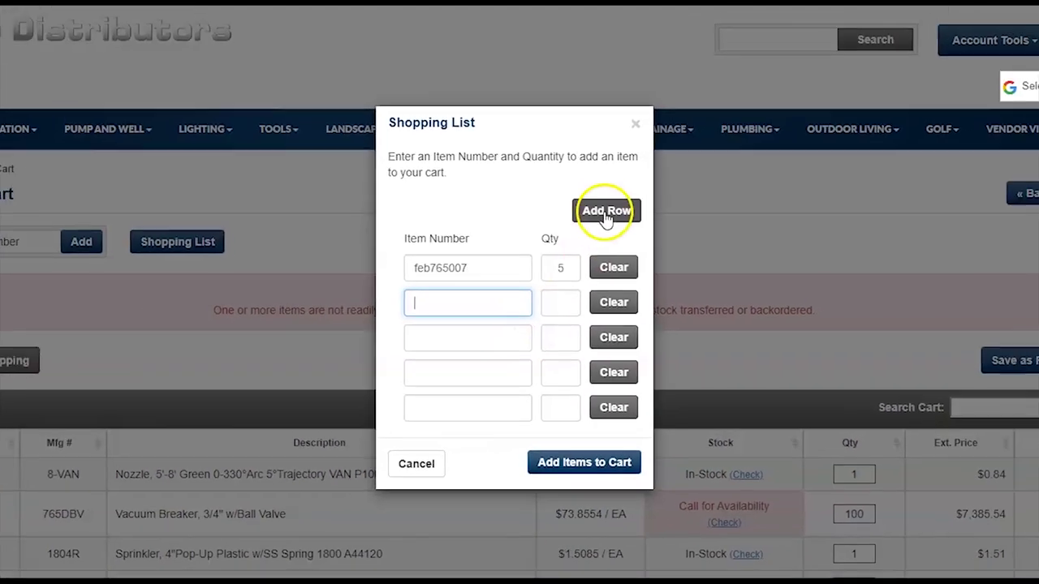
Step: Append three extra rows to the shopping list and add its items to the cart
left_click(606, 213)
left_click(605, 212)
left_click(605, 212)
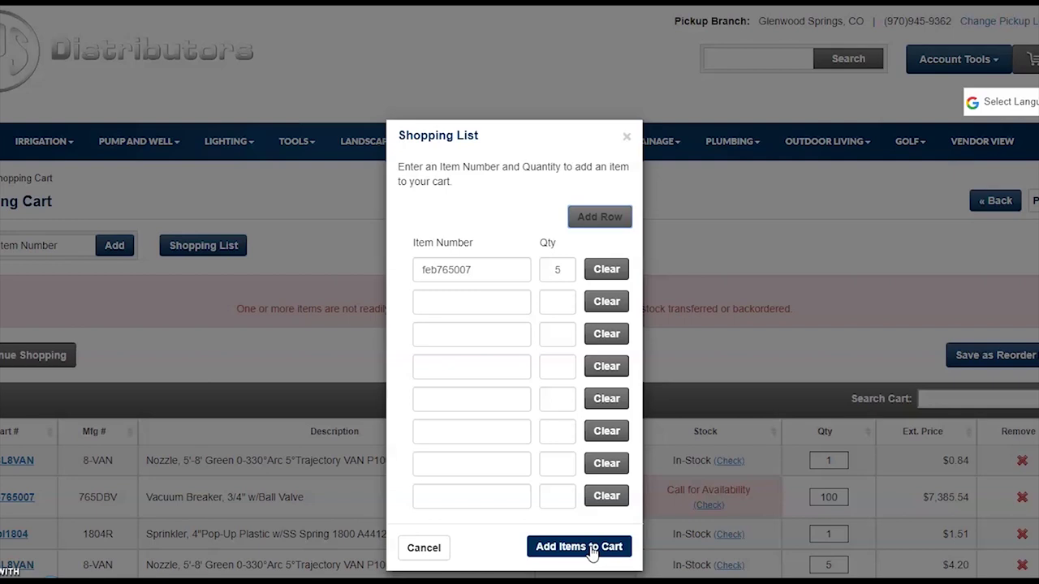
left_click(579, 546)
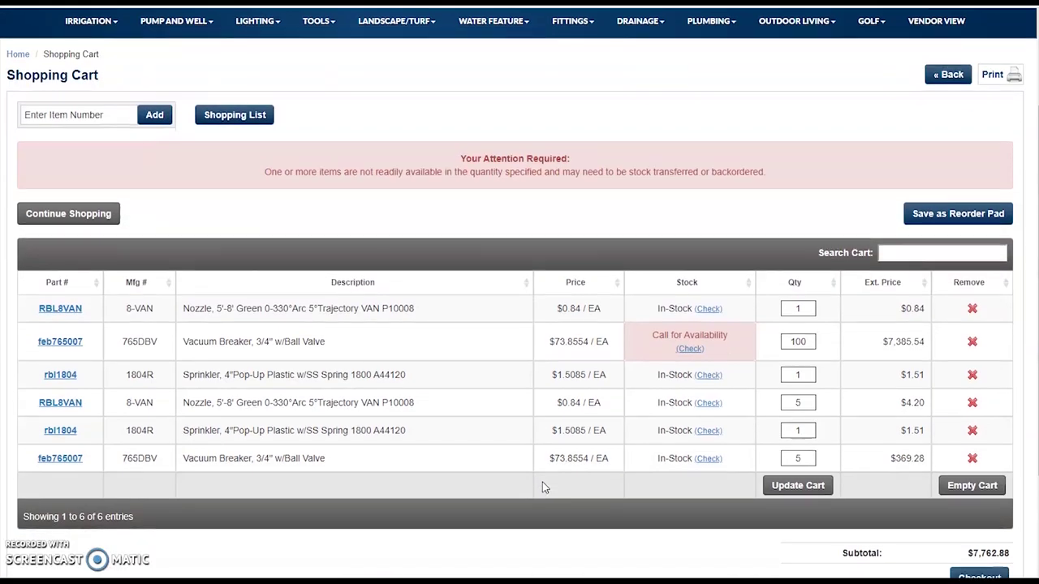
Step: Look over the cart items and proceed to checkout
scroll(548, 493, "down", 1)
scroll(548, 493, "down", 1)
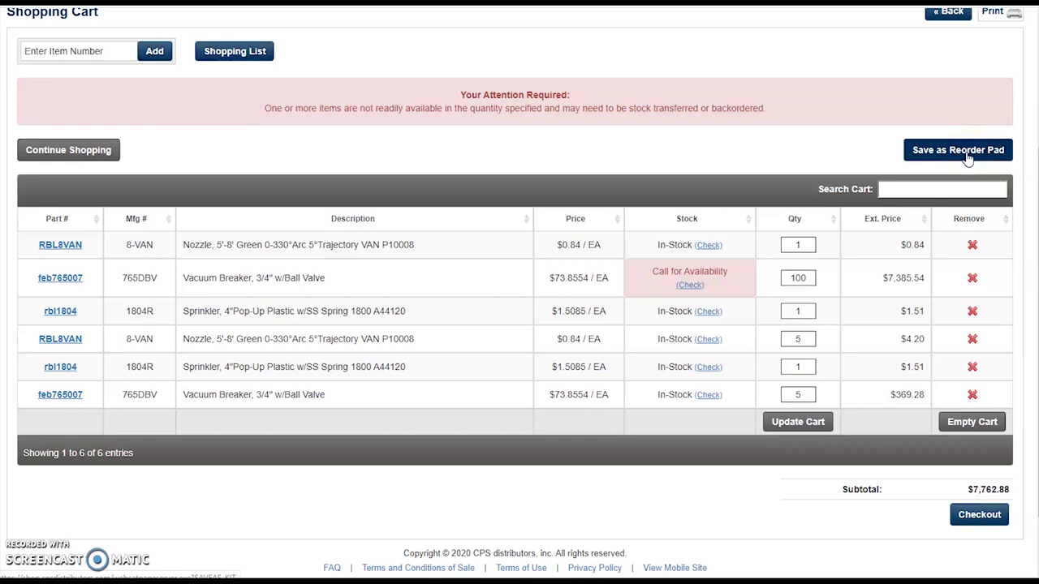
left_click(667, 507)
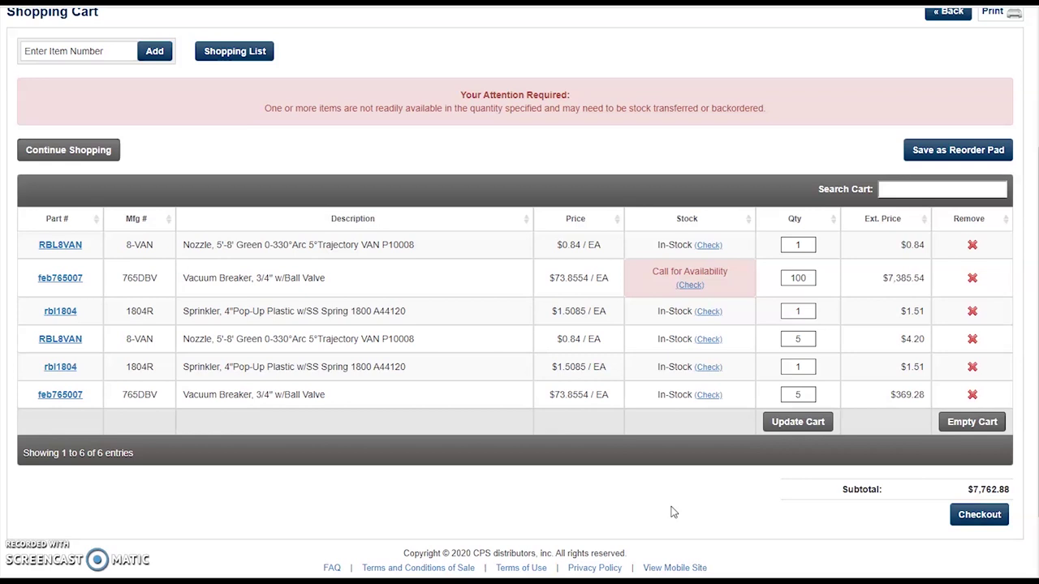
left_click(971, 517)
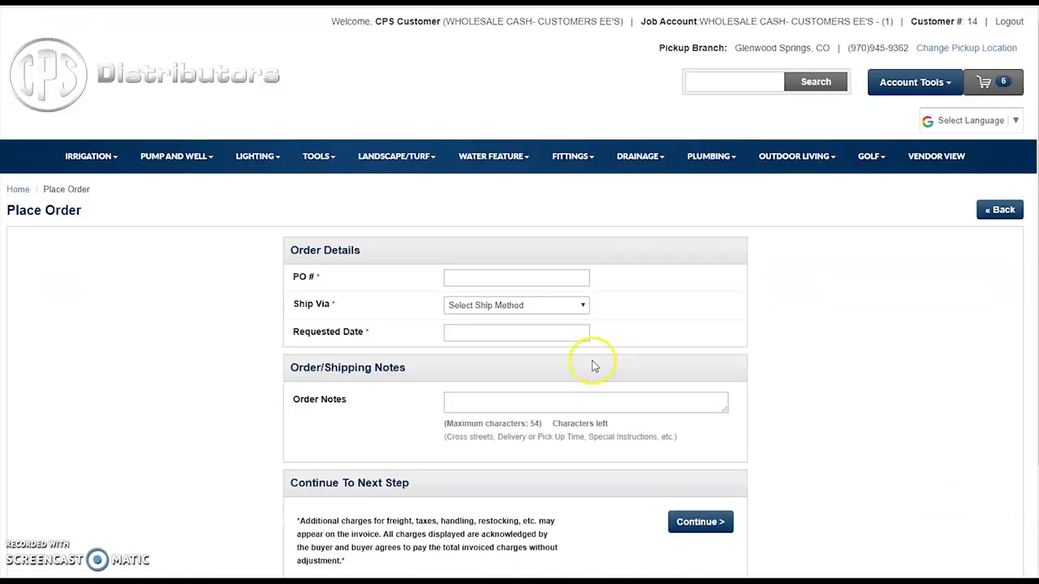
Step: Enter stock order as the PO # and set Ship Via to Pickup (Will Call)
left_click(509, 280)
left_click(466, 277)
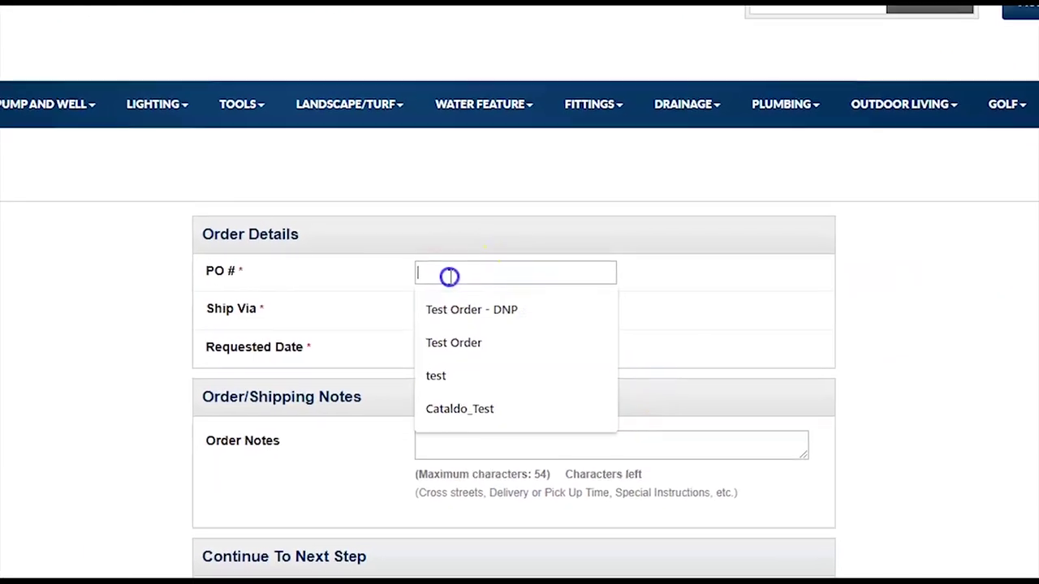
type("stock order")
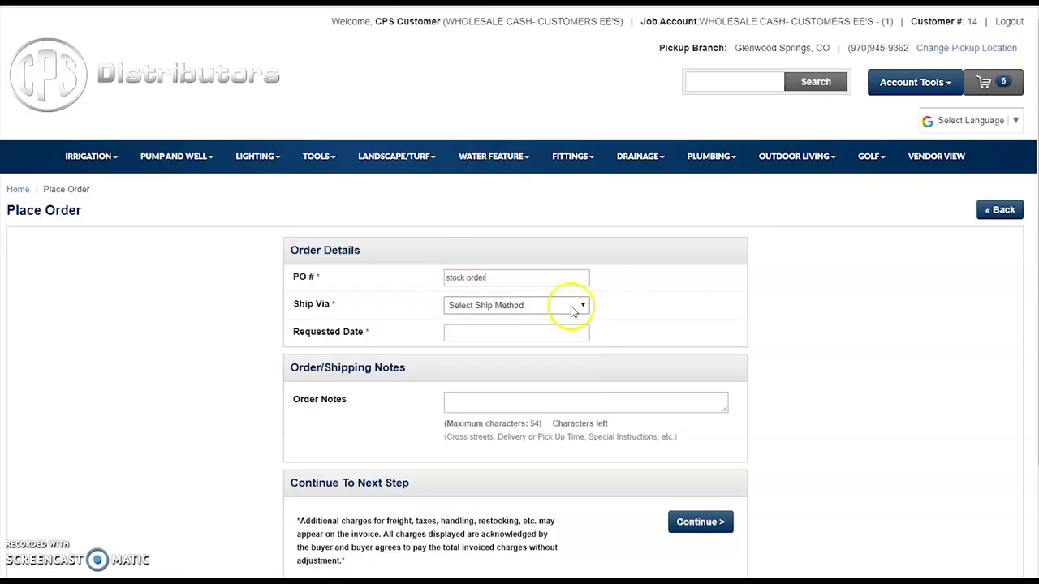
left_click(576, 308)
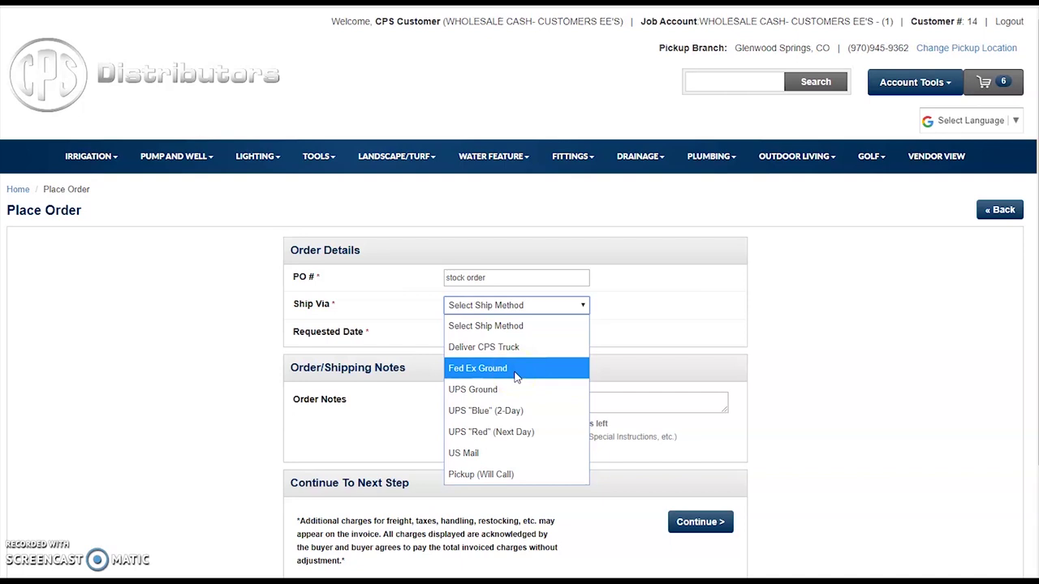
left_click(480, 474)
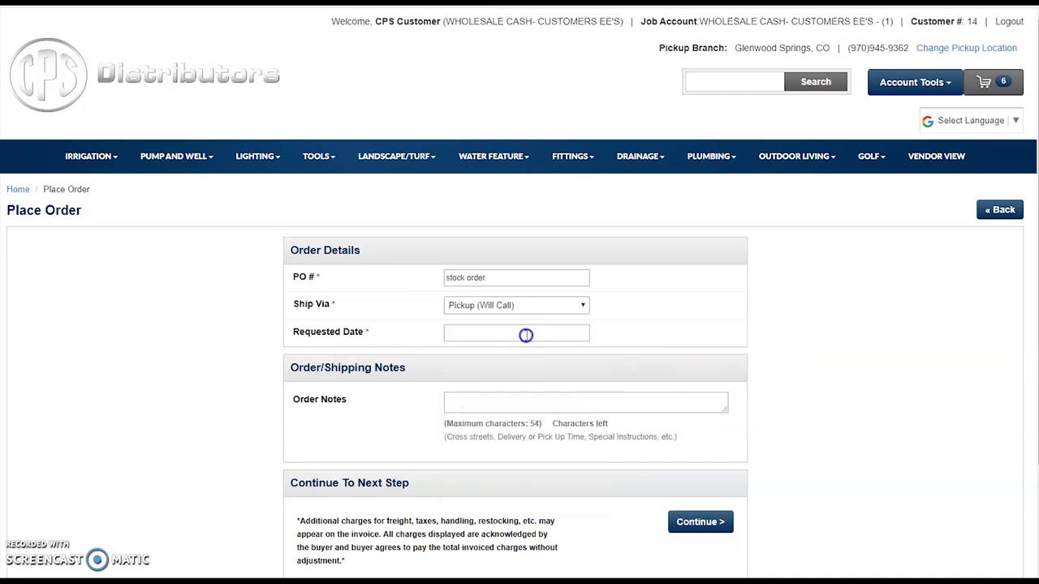
Step: Set the requested date to 04/04/20, leave the order notes empty and continue to the order summary
left_click(525, 335)
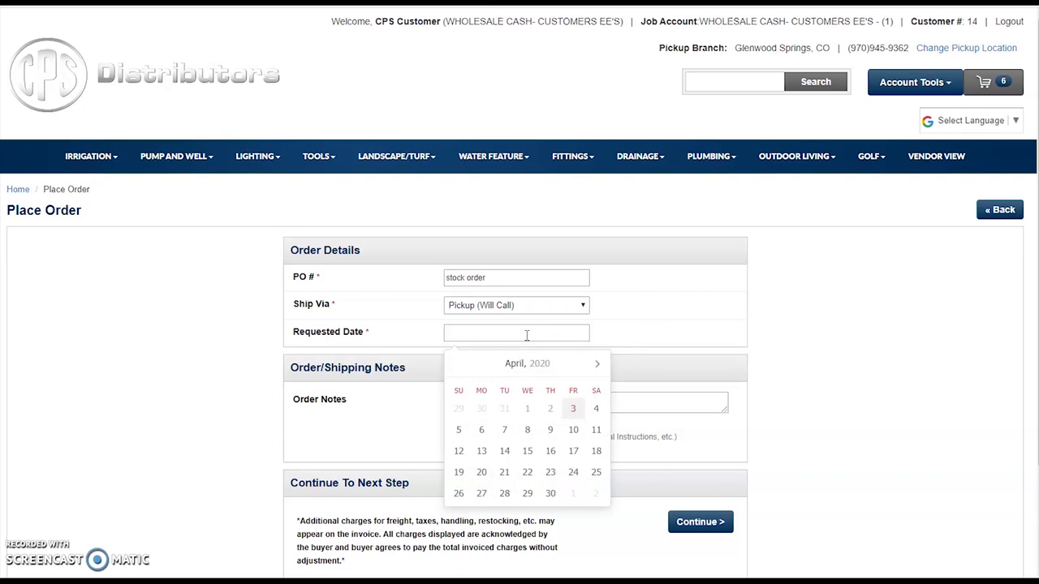
left_click(573, 408)
left_click(596, 409)
left_click(456, 400)
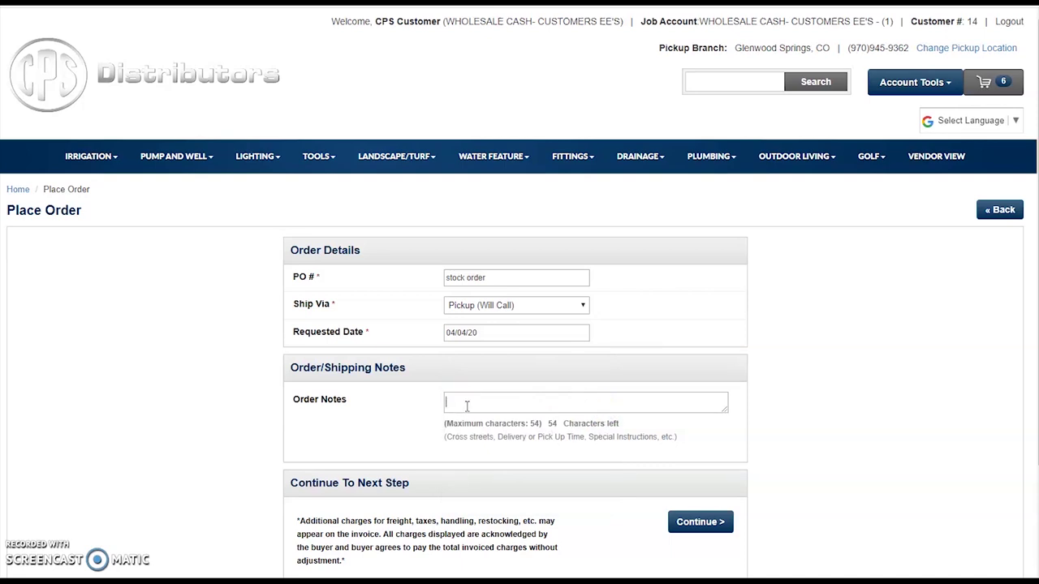
left_click(550, 424)
left_click(513, 400)
left_click(508, 403)
left_click(703, 522)
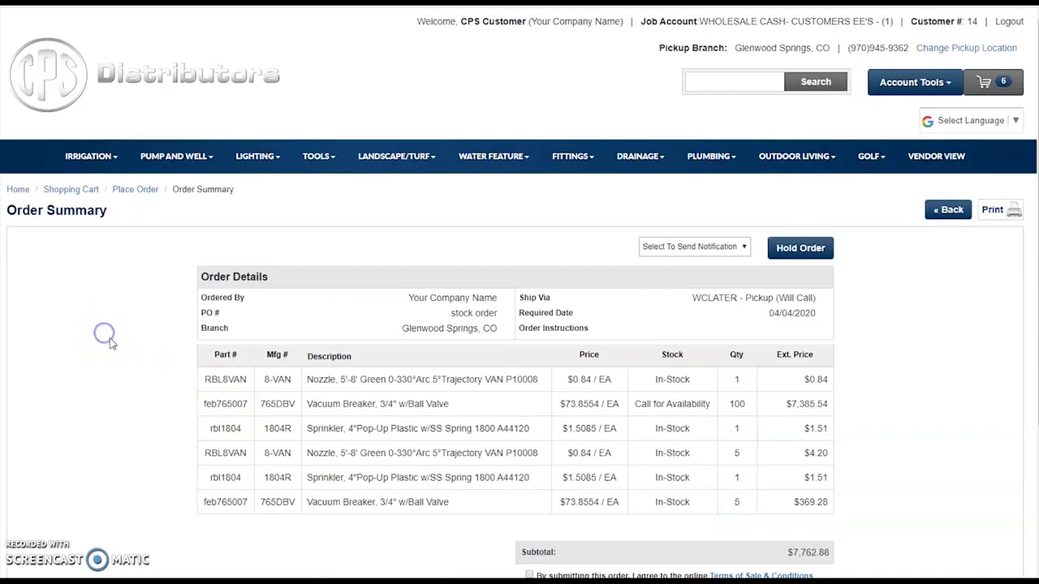
Step: Review the order summary and agree to the online Terms of Sale & Conditions
scroll(109, 341, "down", 2)
scroll(114, 344, "up", 1)
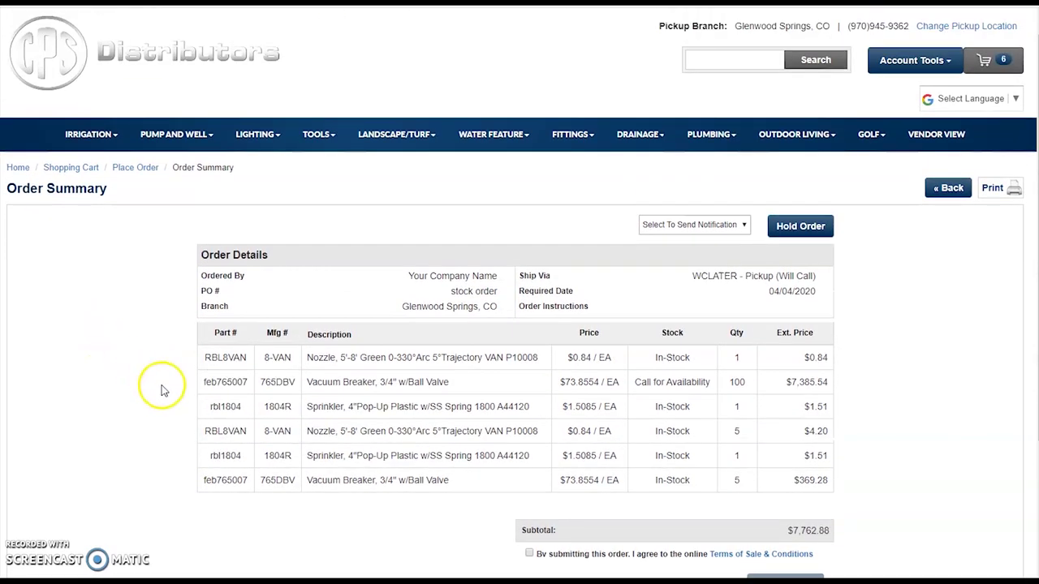
scroll(422, 533, "down", 1)
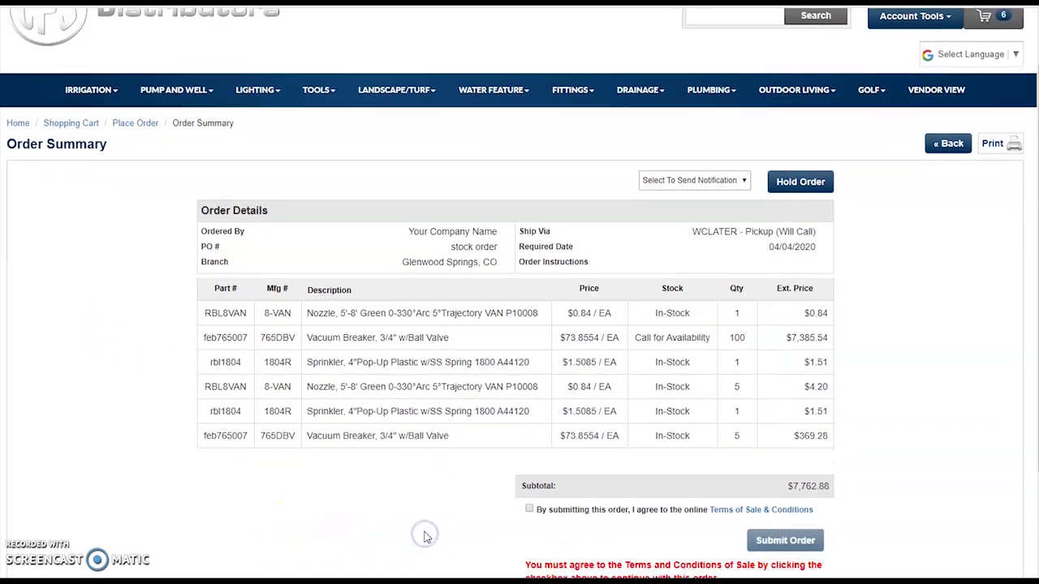
left_click(529, 509)
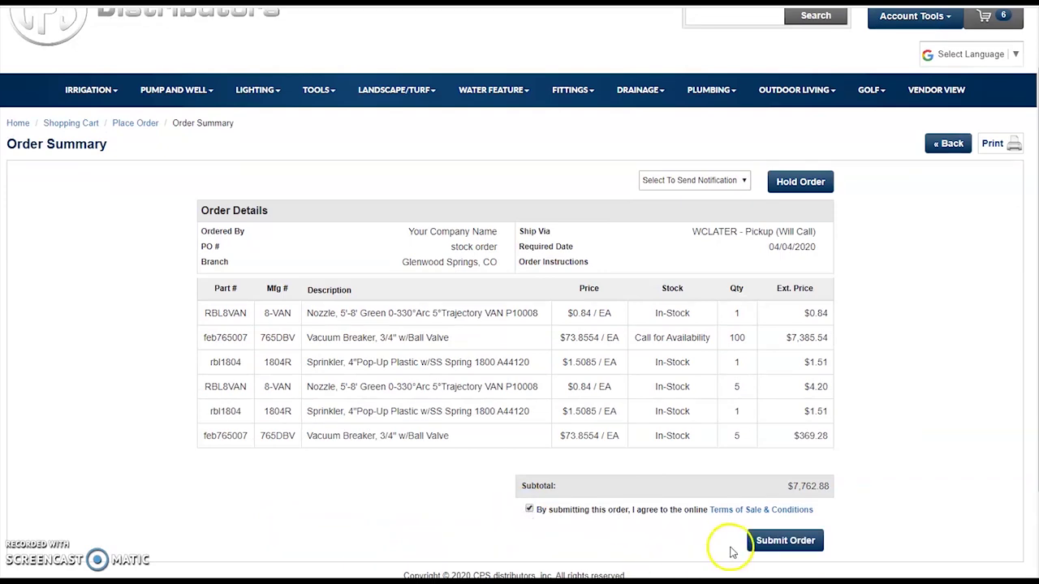
scroll(491, 479, "down", 1)
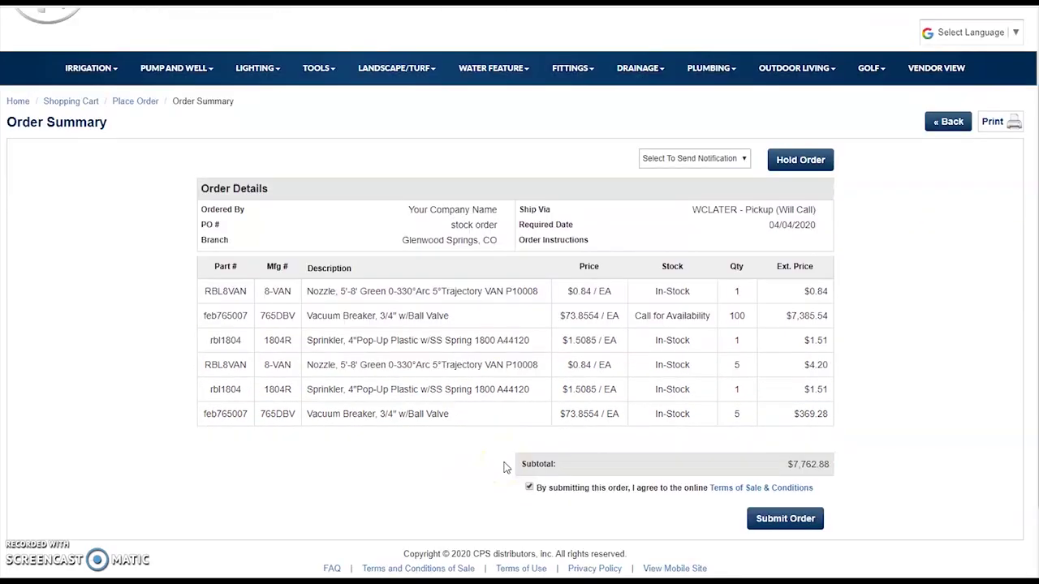
Step: Look through the people who can be sent a notification about the order
left_click(685, 159)
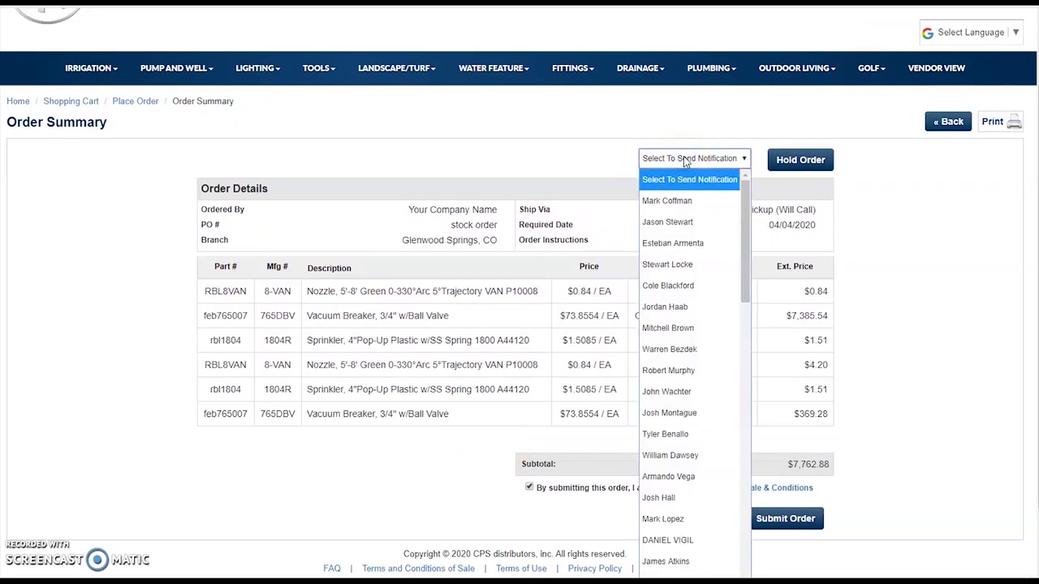
left_click(692, 416)
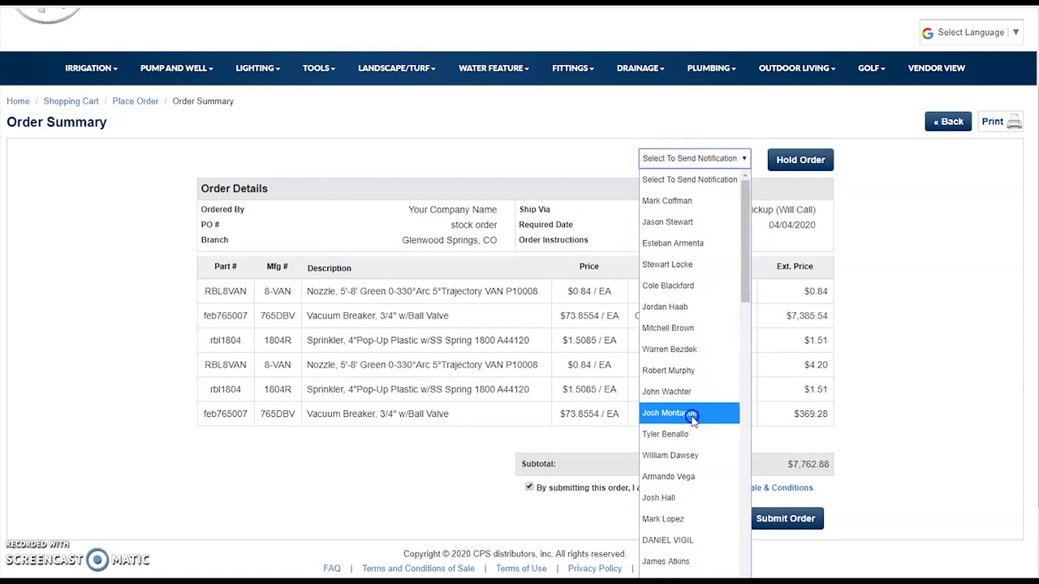
left_click(686, 484)
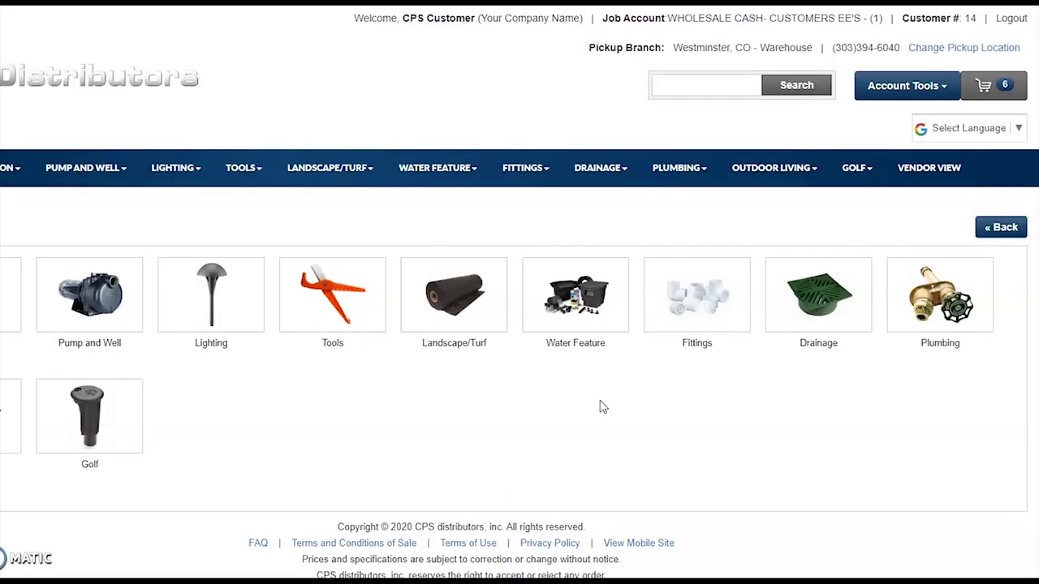
Step: Open the My Account page and examine its order, statement, held order, account admin, customer info and password options
left_click(865, 116)
left_click(864, 158)
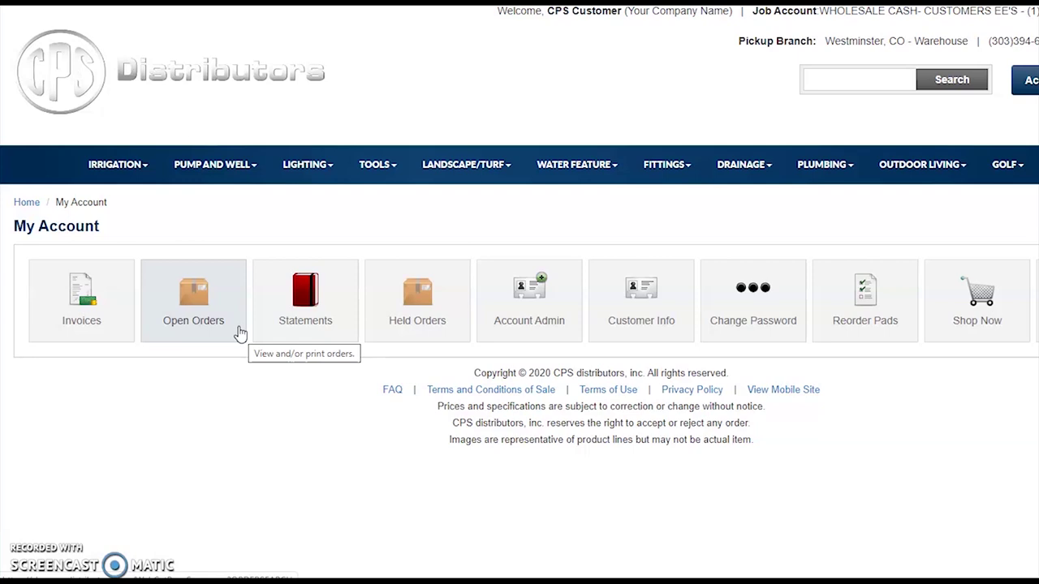
left_click(346, 339)
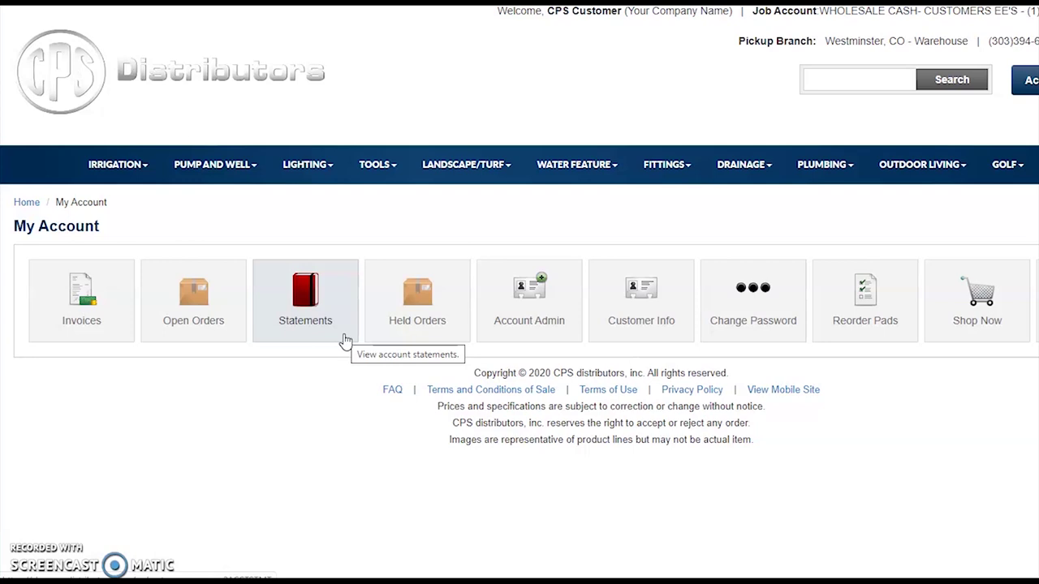
left_click(456, 334)
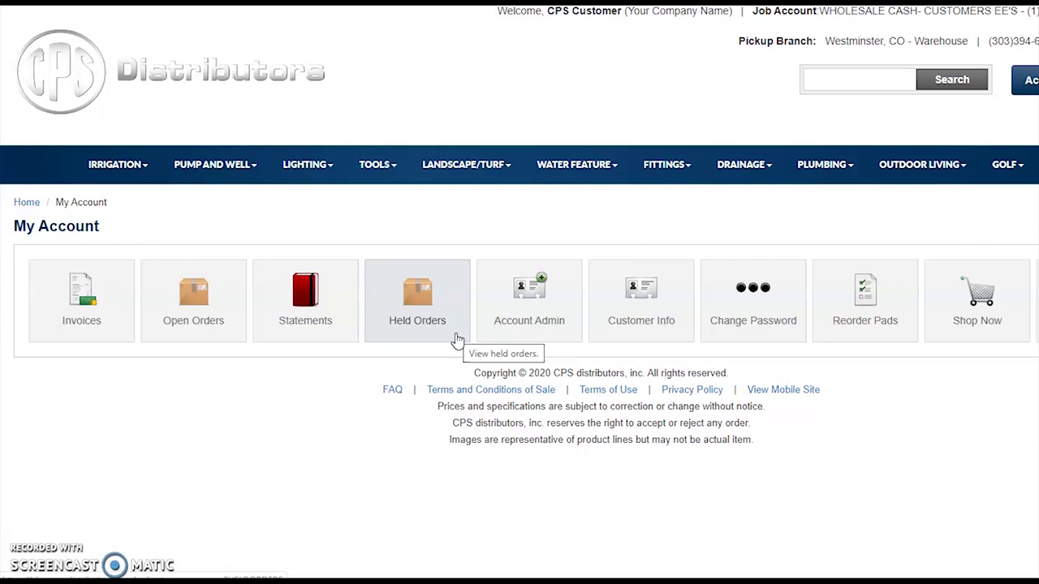
left_click(573, 311)
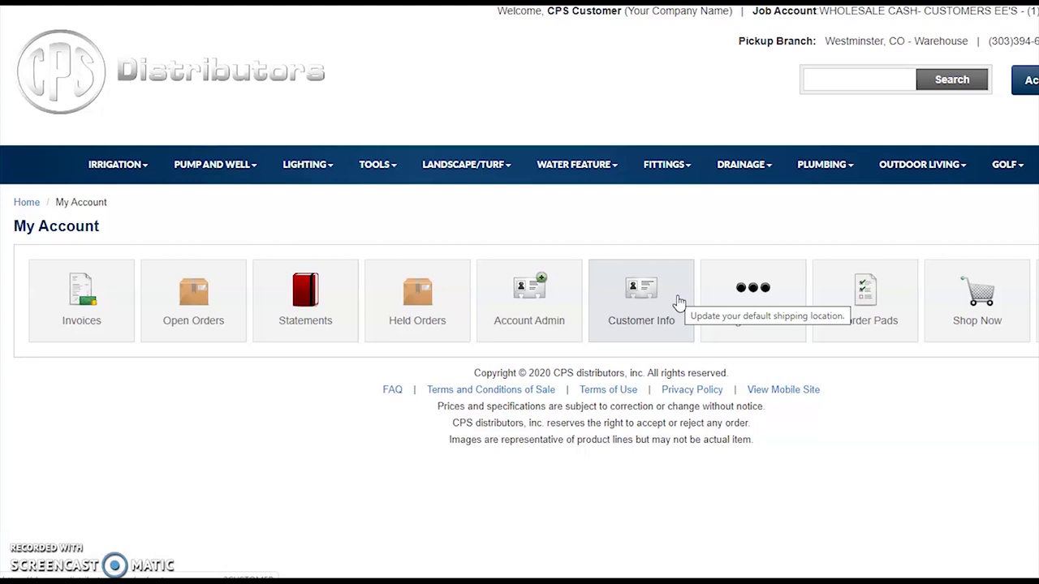
left_click(749, 268)
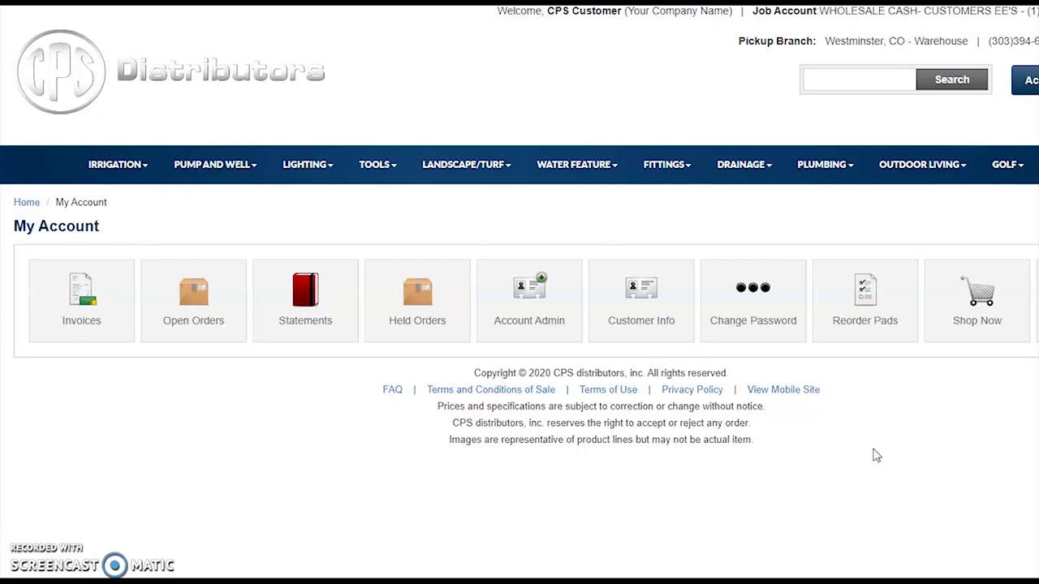
left_click(902, 448)
Step: Open the Reorder Pads page and expand the Backflow Centrals company kit
left_click(1029, 82)
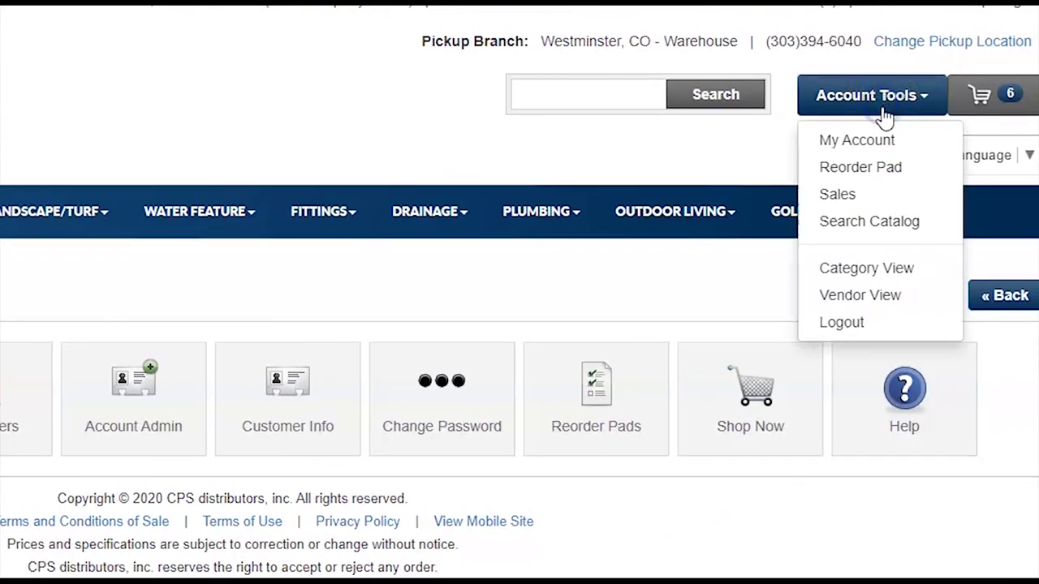
left_click(727, 563)
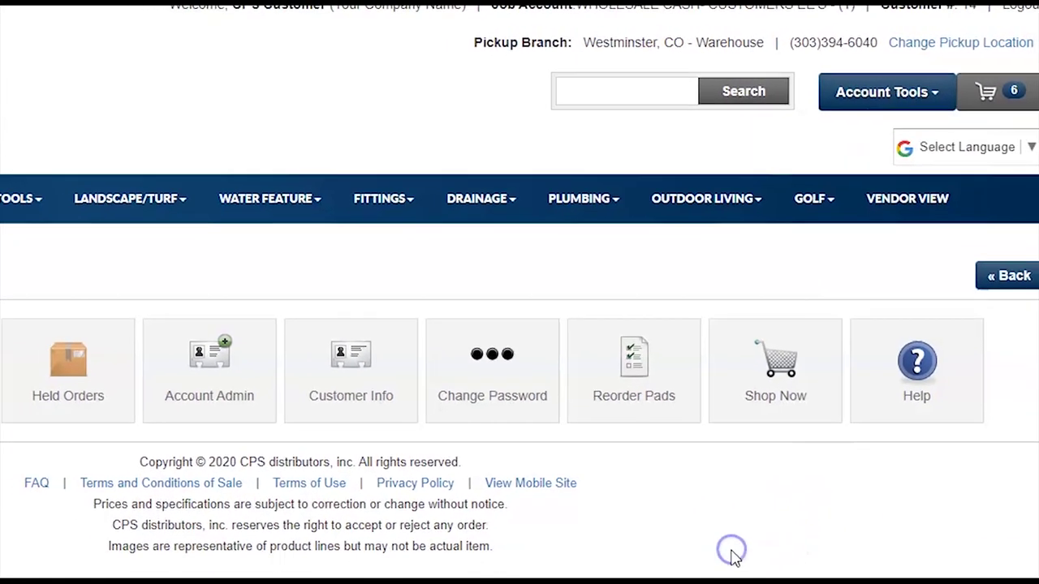
left_click(733, 504)
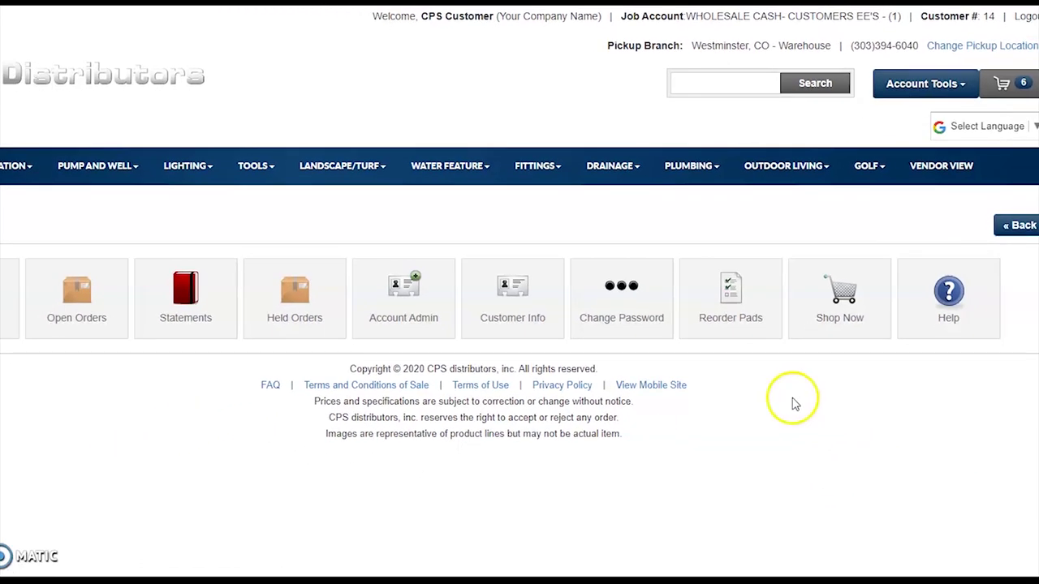
left_click(761, 303)
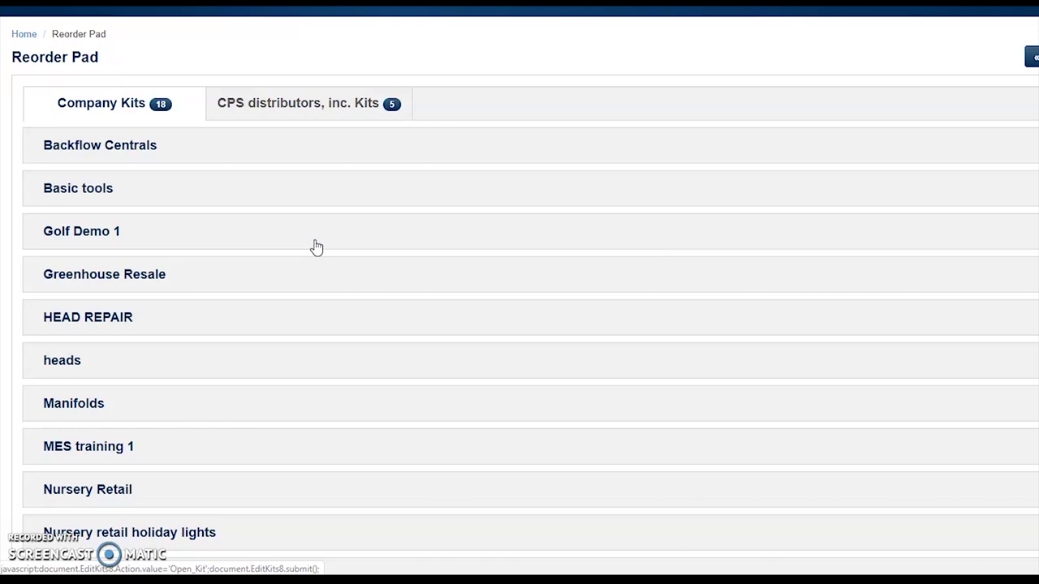
left_click(340, 237)
left_click(310, 231)
left_click(127, 153)
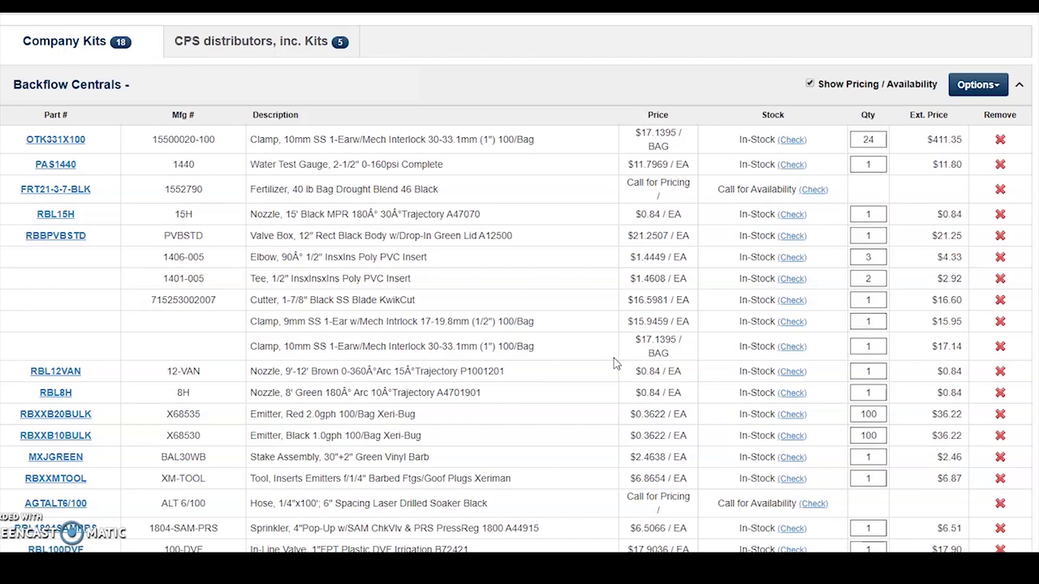
Step: Set the quantity of the 1401-005 tee to 5 and update the Backflow Centrals reorder pad
scroll(614, 364, "down", 3)
scroll(614, 363, "up", 2)
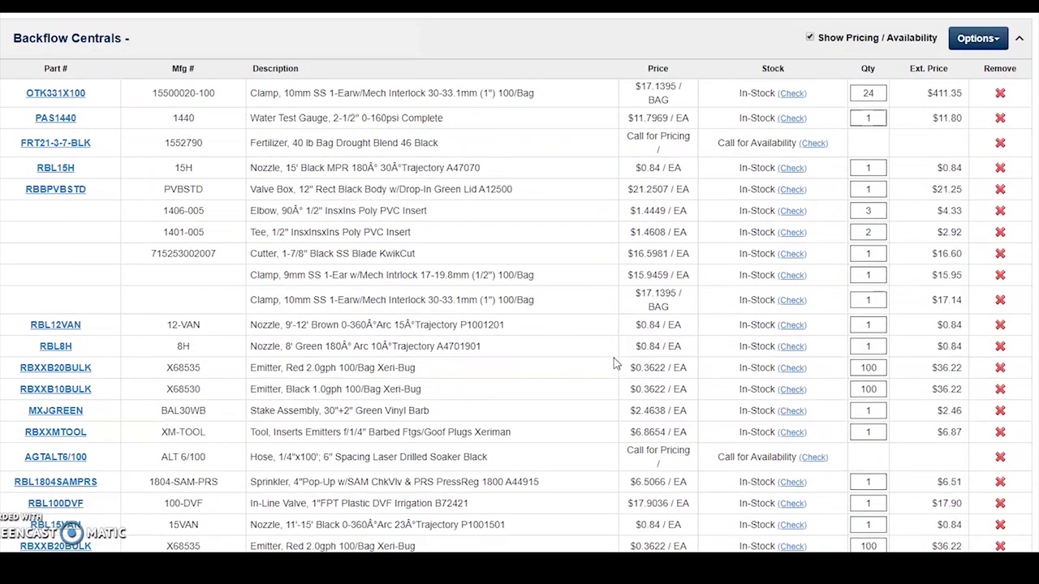
scroll(614, 363, "up", 1)
left_click(740, 339)
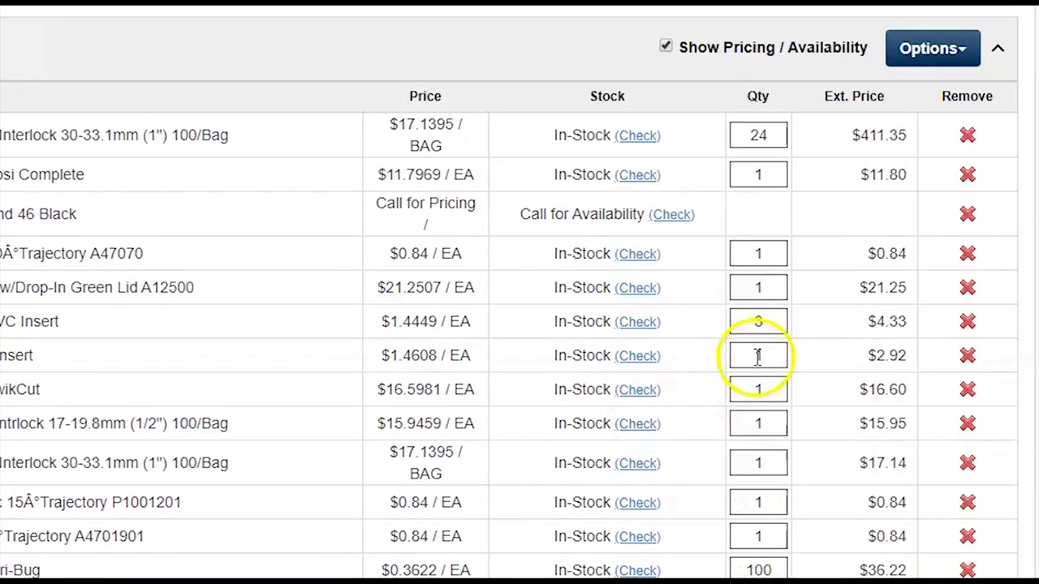
double_click(867, 280)
type("5")
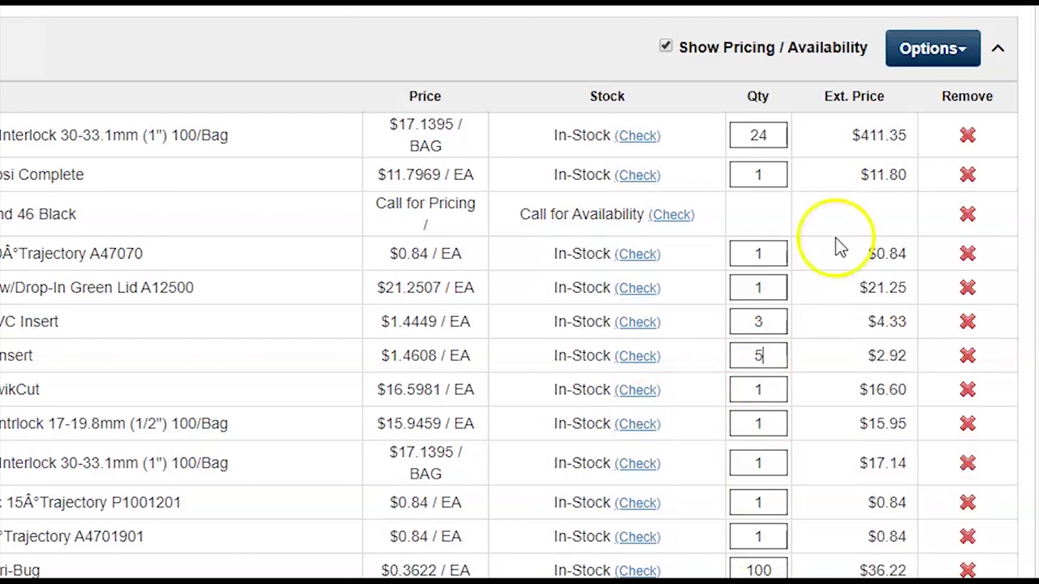
left_click(930, 51)
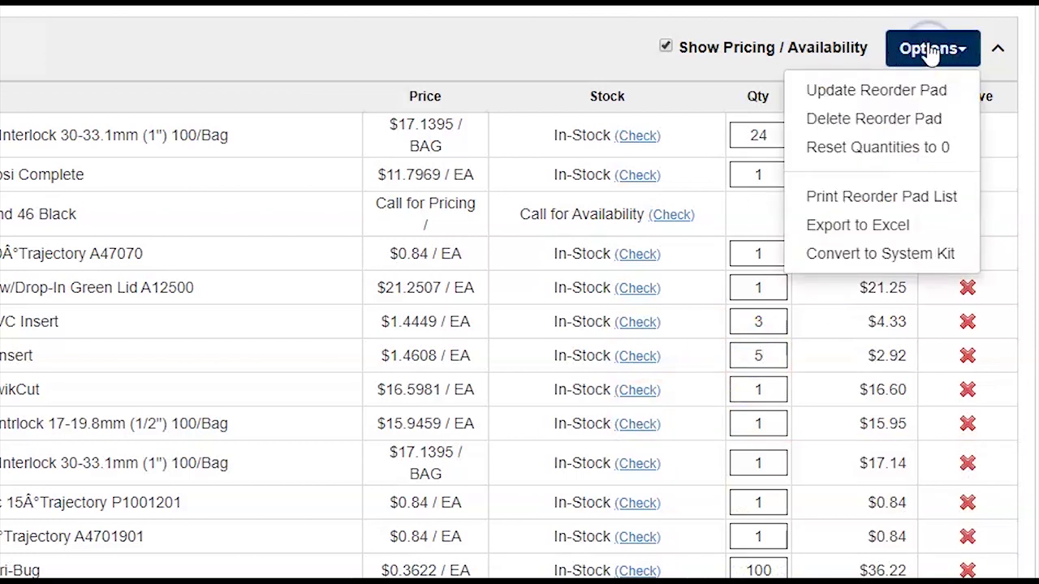
left_click(917, 91)
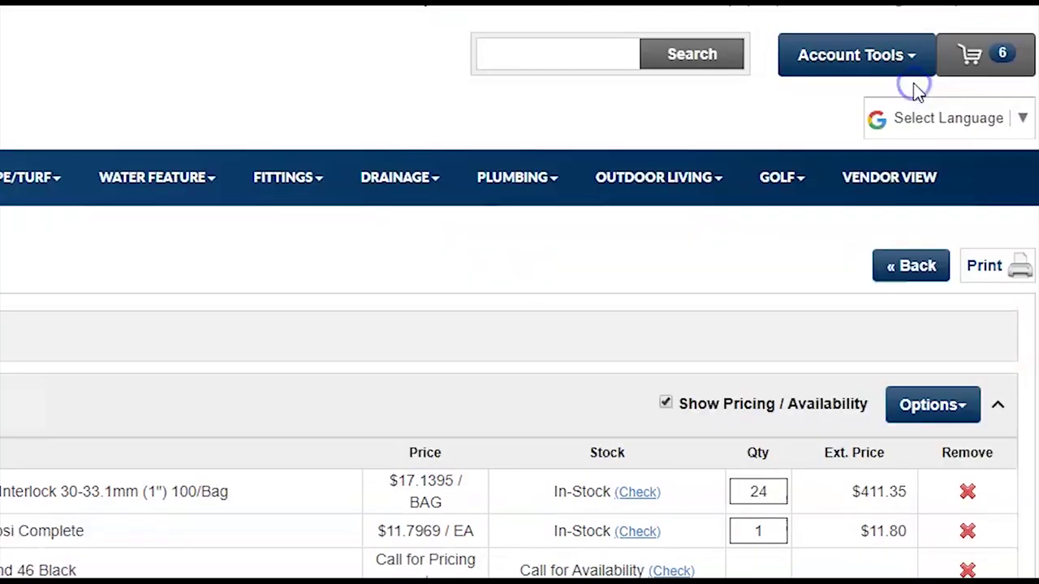
Step: Set the quantities of OTK331X100, PAS1440, RBL15H, RBBPVBSTD and the 1406-005 elbow to 0
scroll(655, 398, "down", 3)
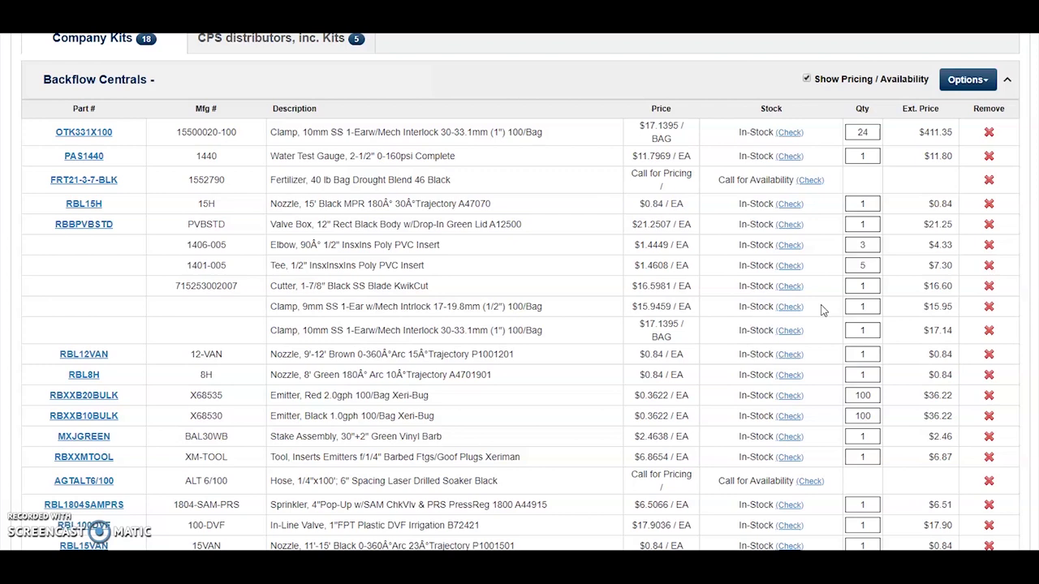
scroll(835, 260, "down", 3)
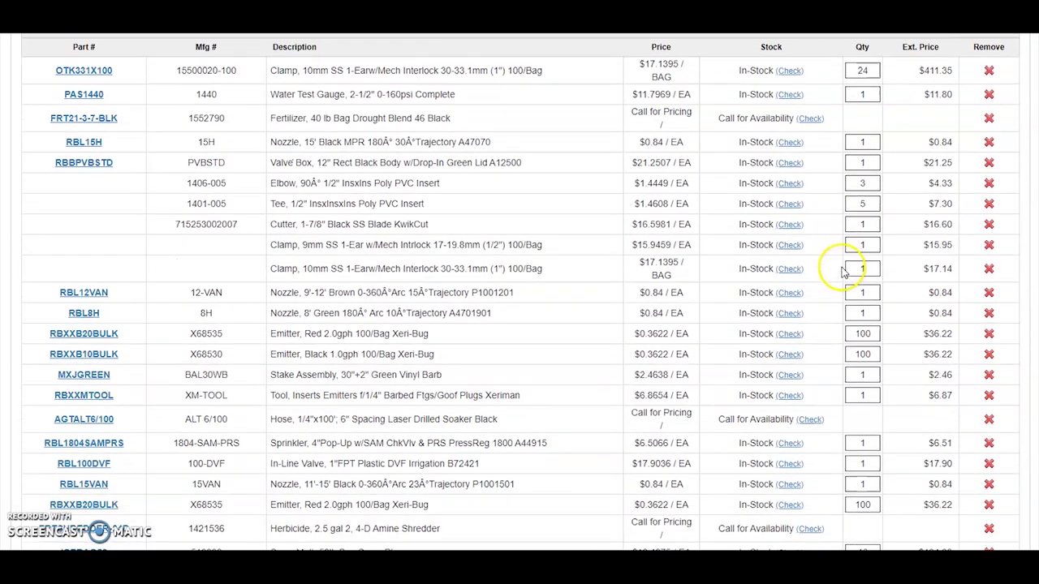
scroll(844, 272, "up", 4)
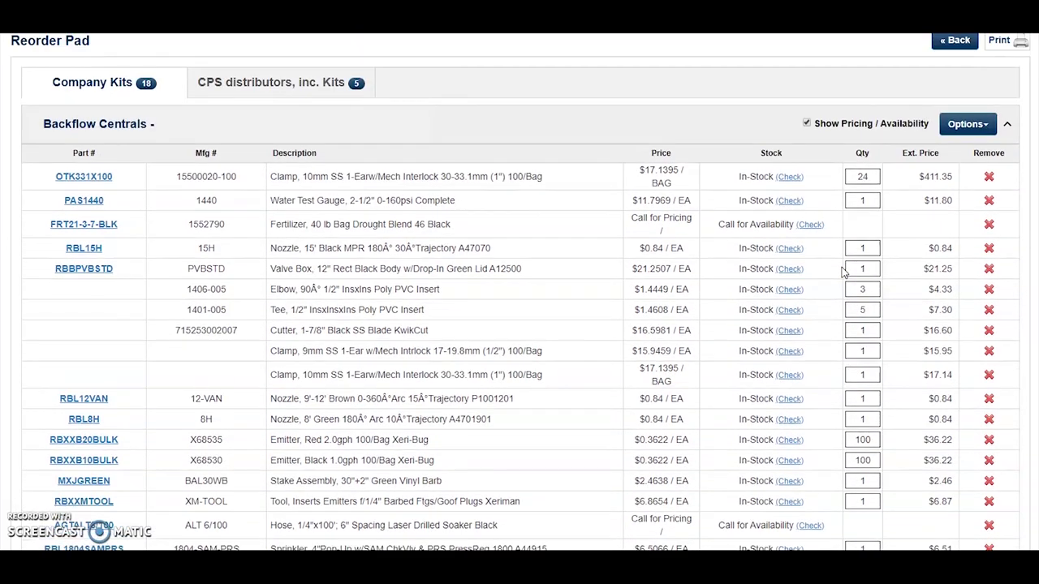
double_click(870, 176)
type("0")
key("Tab")
type("0")
key("Tab")
type("0")
key("Tab")
key("0")
key("Tab")
type("0")
key("Tab")
Step: Set the quantities of the KwikCut cutter, the two clamps below it and RBL12VAN to 5, and RBL8H to 10
key("Tab")
type("5")
key("Tab")
type("5")
key("Tab")
type("5")
key("Tab")
key("5")
key("Tab")
type("10")
Step: Set the quantities of RBXXB20BULK, RBXXB10BULK, MXJGREEN and RBXXMTOOL to 0 and look over the rest of the pad
key("Tab")
type("0")
key("Tab")
type("0")
key("Tab")
type("0")
key("Tab")
type("0")
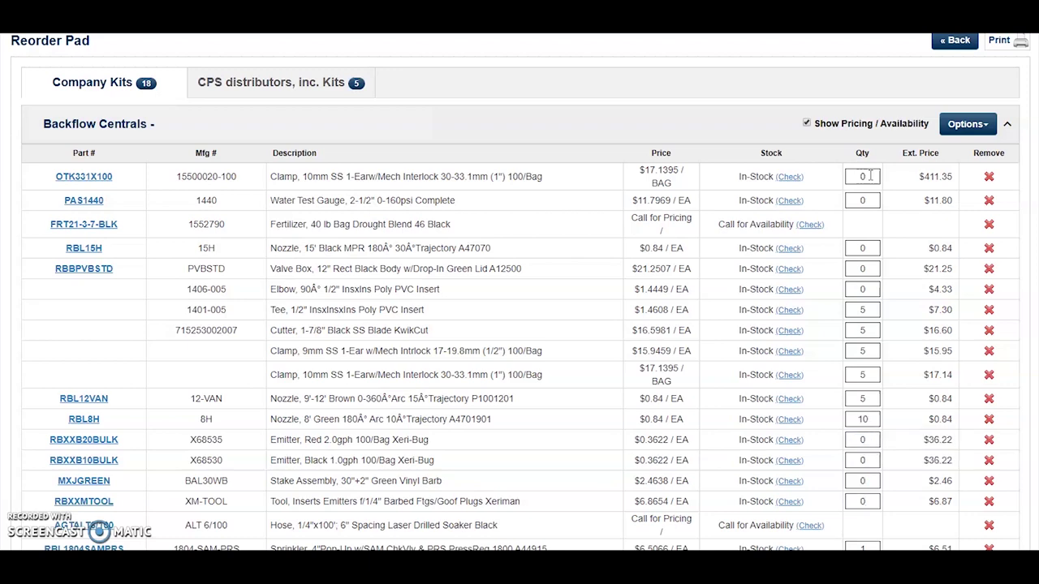
scroll(860, 276, "down", 3)
scroll(850, 323, "down", 5)
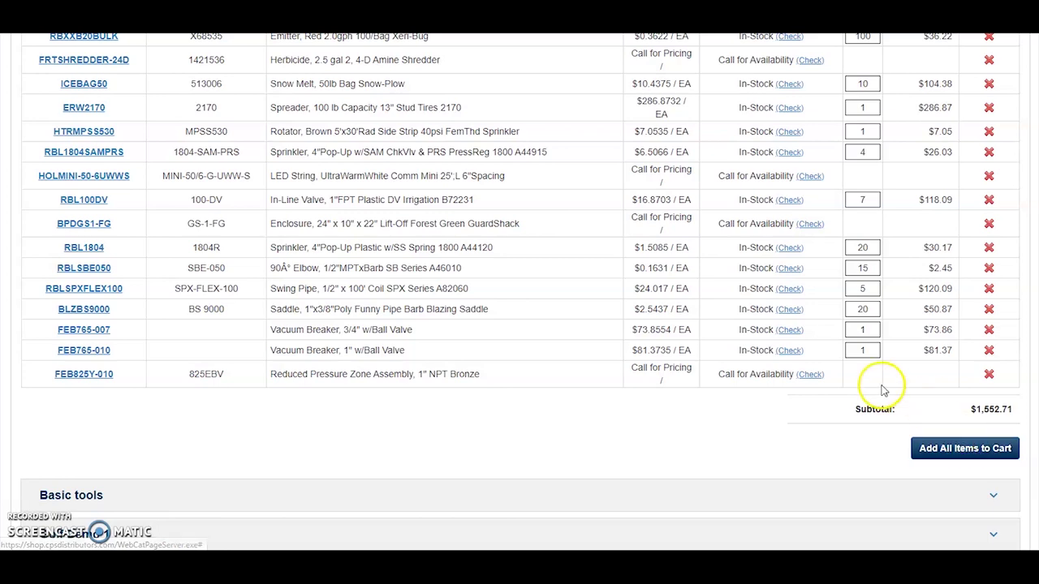
scroll(876, 385, "up", 6)
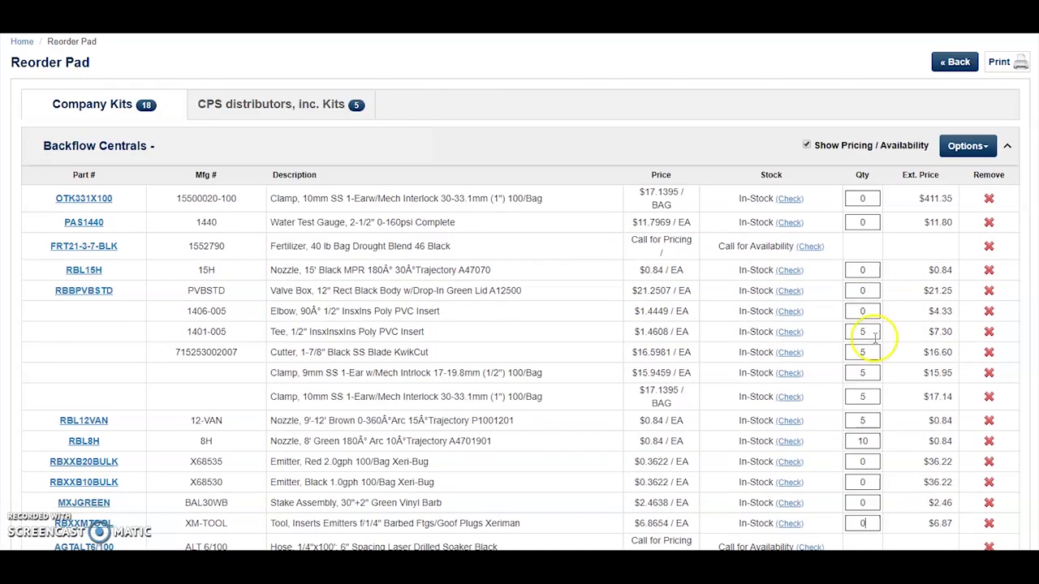
Step: Reset all quantities in the Backflow Centrals reorder pad to 0
left_click(965, 152)
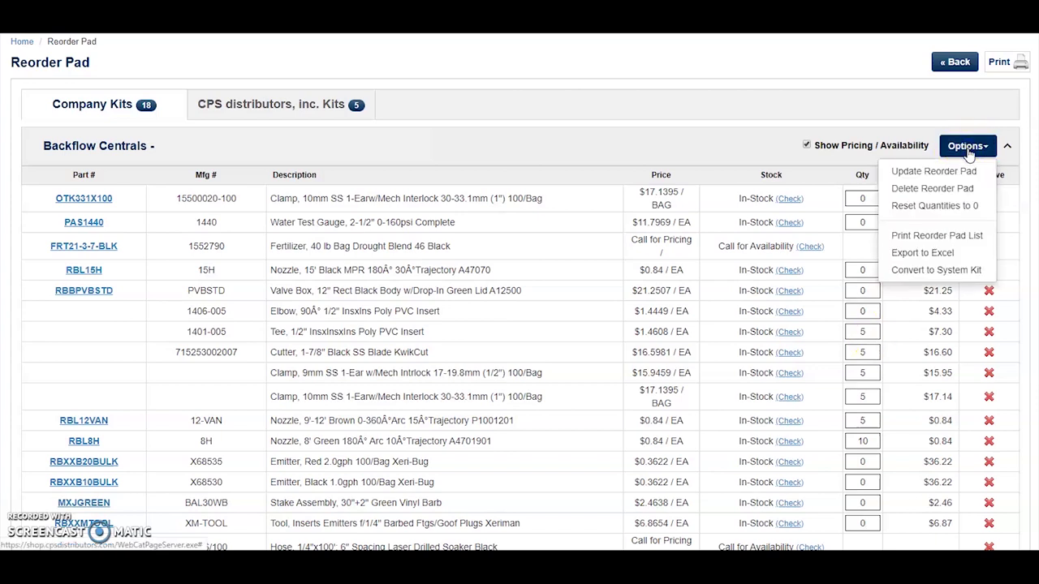
left_click(963, 206)
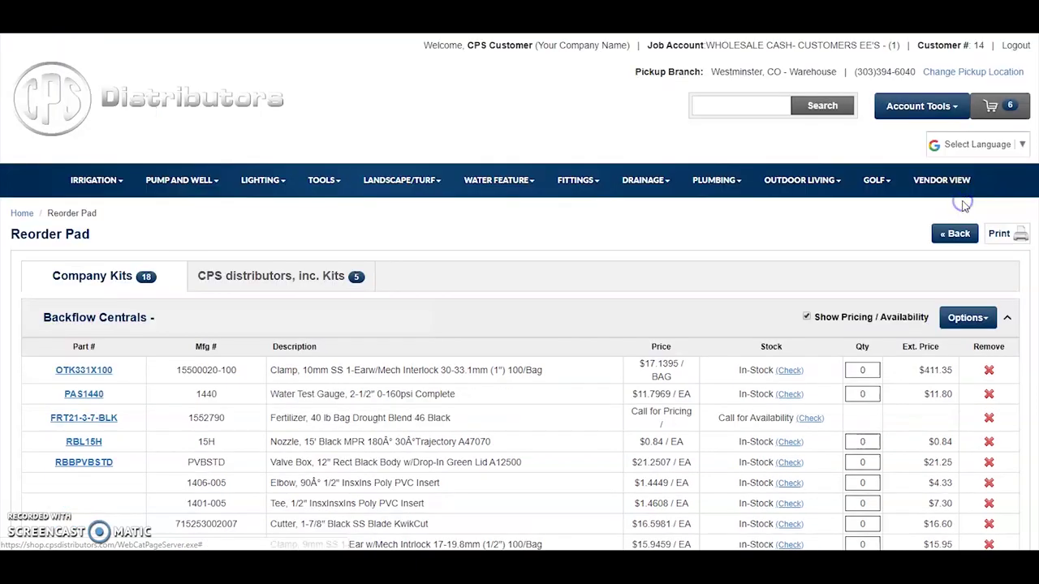
scroll(837, 378, "down", 3)
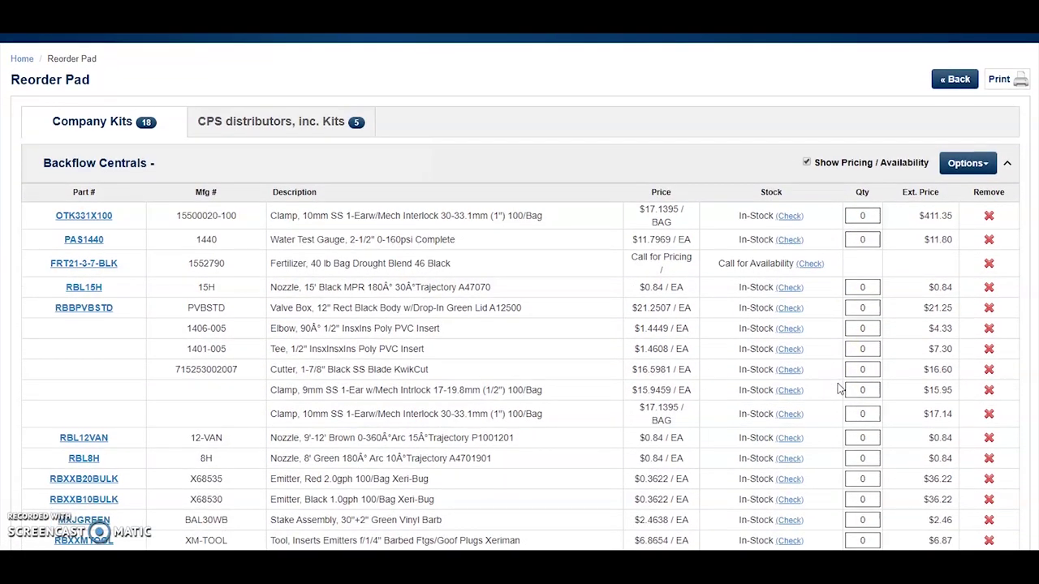
Step: Enter a quantity of 5 for three items in the Backflow Centrals pad and go through the list to the Add All Items to Cart option
left_click(874, 218)
key("Tab")
key("Tab")
key("Tab")
type("5")
key("Tab")
key("Tab")
key("Tab")
type("5")
key("Tab")
key("Tab")
key("Tab")
key("Tab")
key("Tab")
type("5")
key("Tab")
scroll(861, 311, "down", 2)
scroll(860, 310, "down", 6)
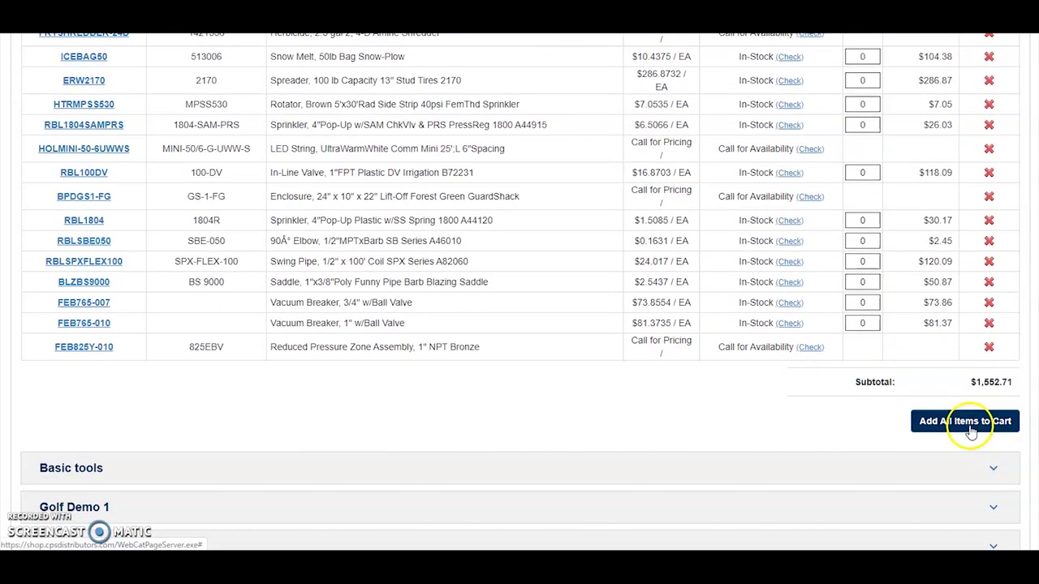
Step: Preview the printout of the Backflow Centrals reorder pad list and close it without printing
scroll(884, 398, "up", 10)
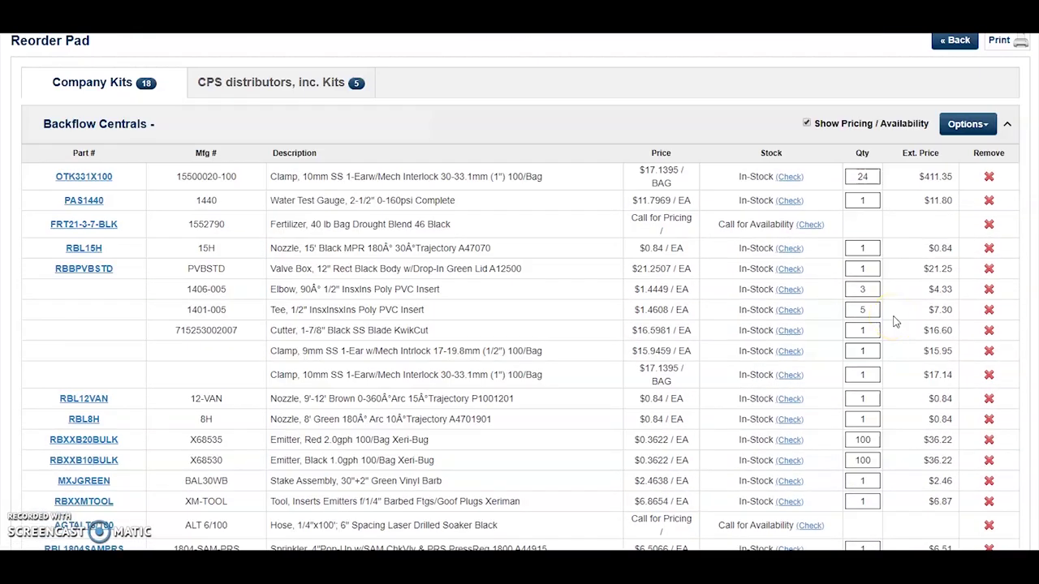
left_click(970, 128)
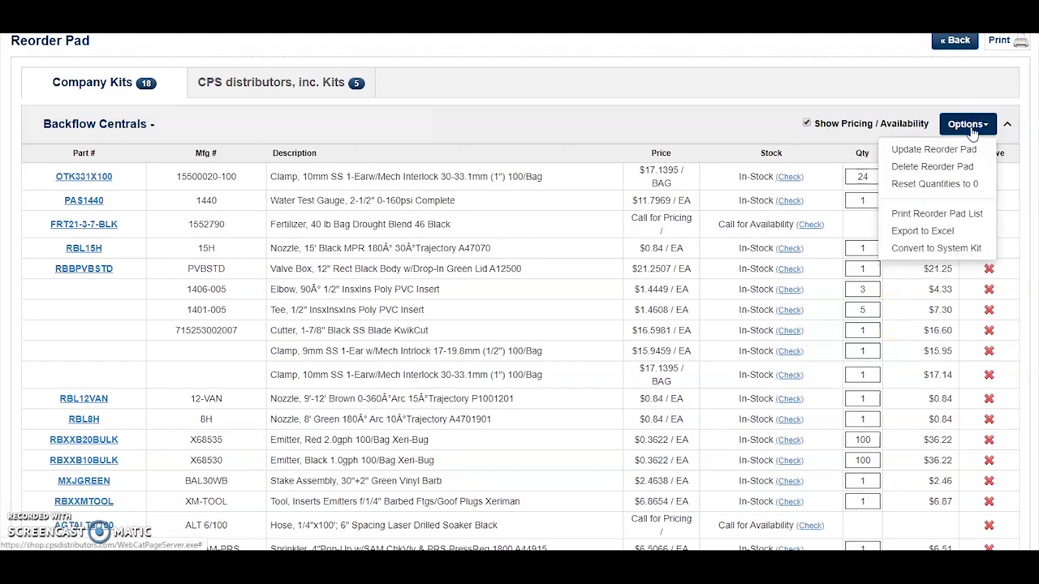
left_click(959, 172)
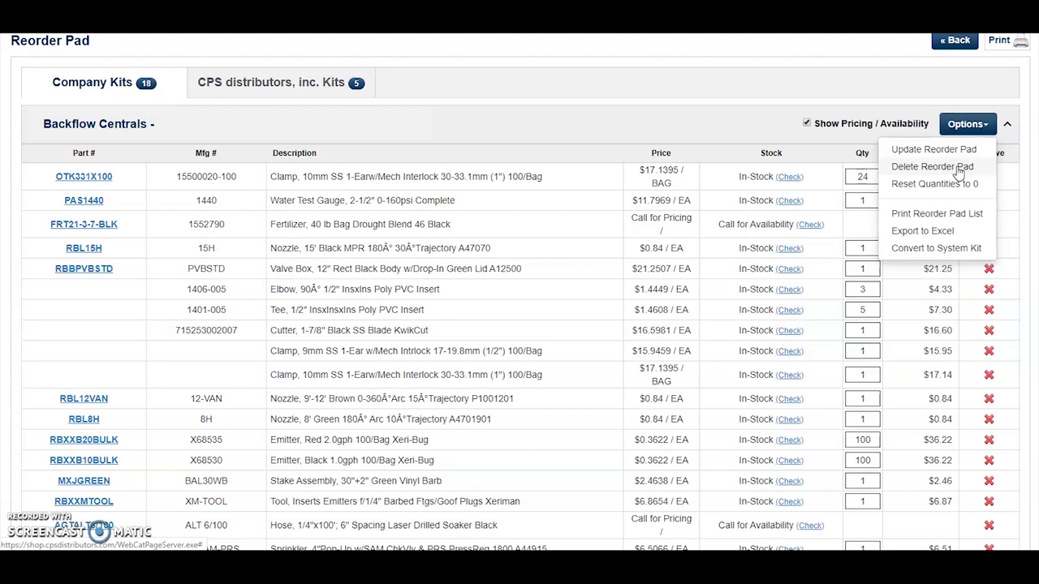
left_click(954, 214)
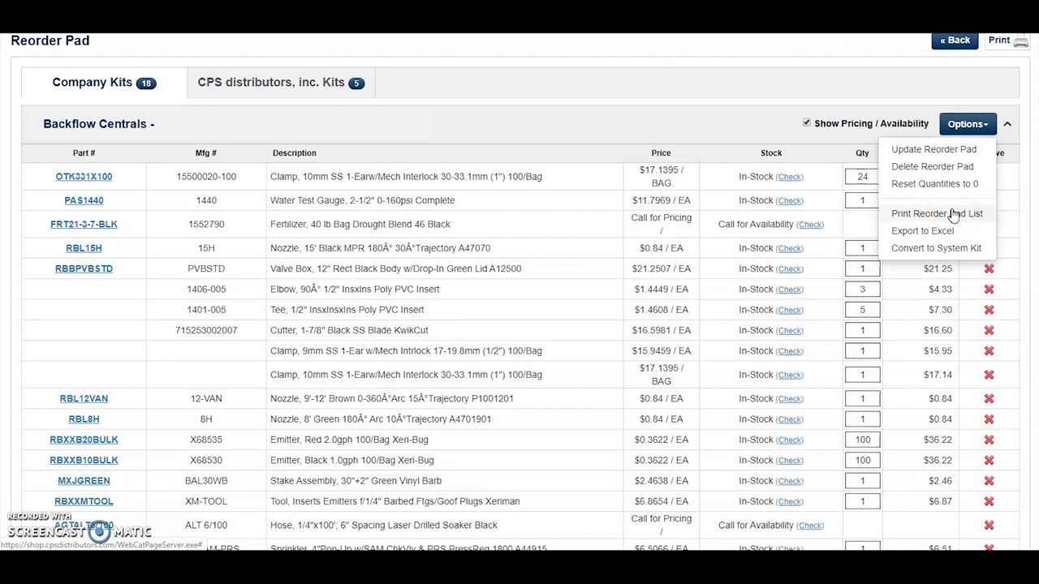
left_click(954, 215)
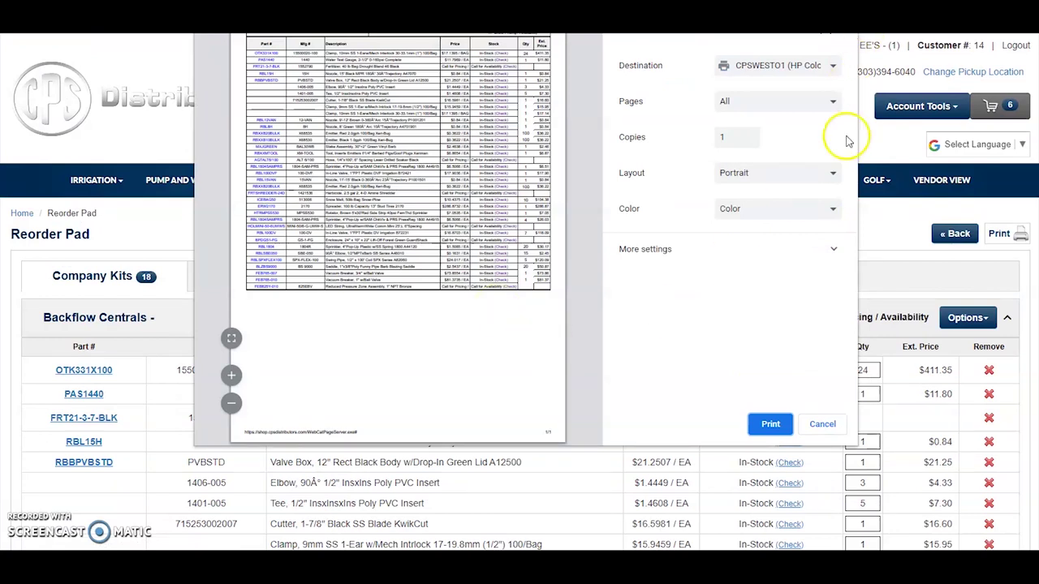
left_click(822, 423)
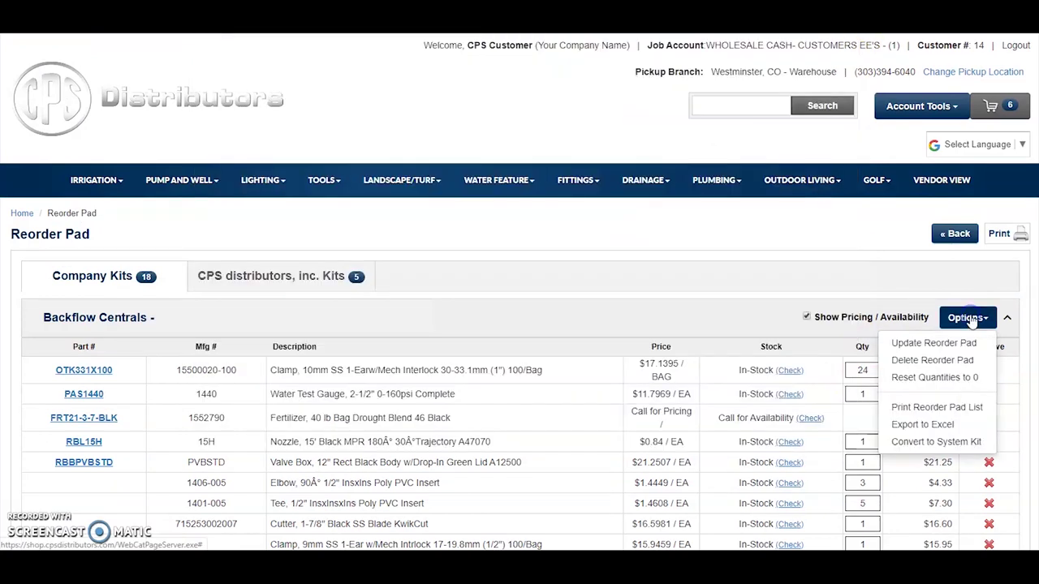
Step: Export the Backflow Centrals reorder pad to Excel and try its Show Pricing / Availability option
left_click(945, 428)
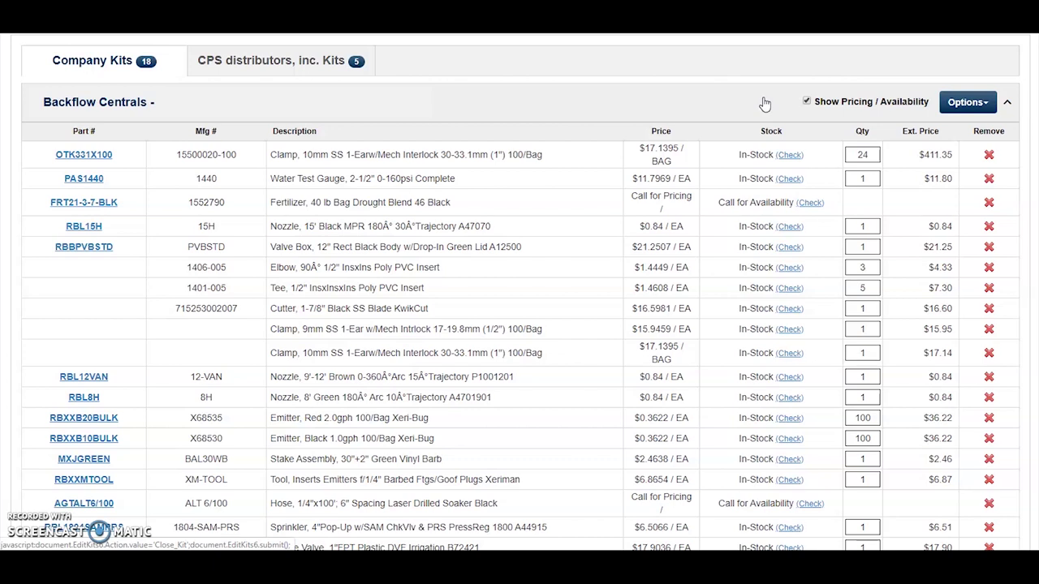
left_click(806, 102)
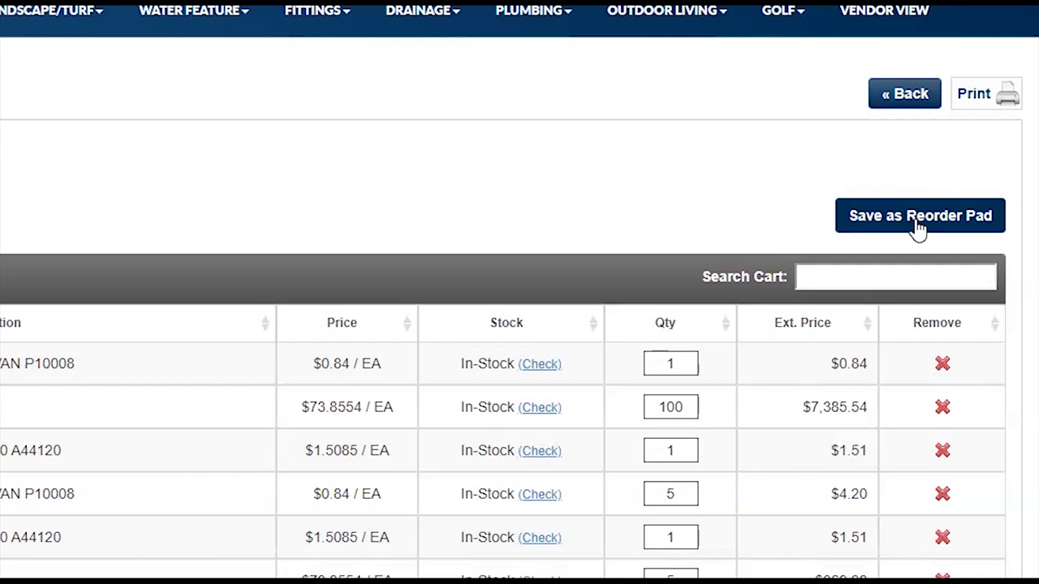
Step: Start saving the cart as a reorder pad and choose MES training 1 as the existing pad
left_click(917, 216)
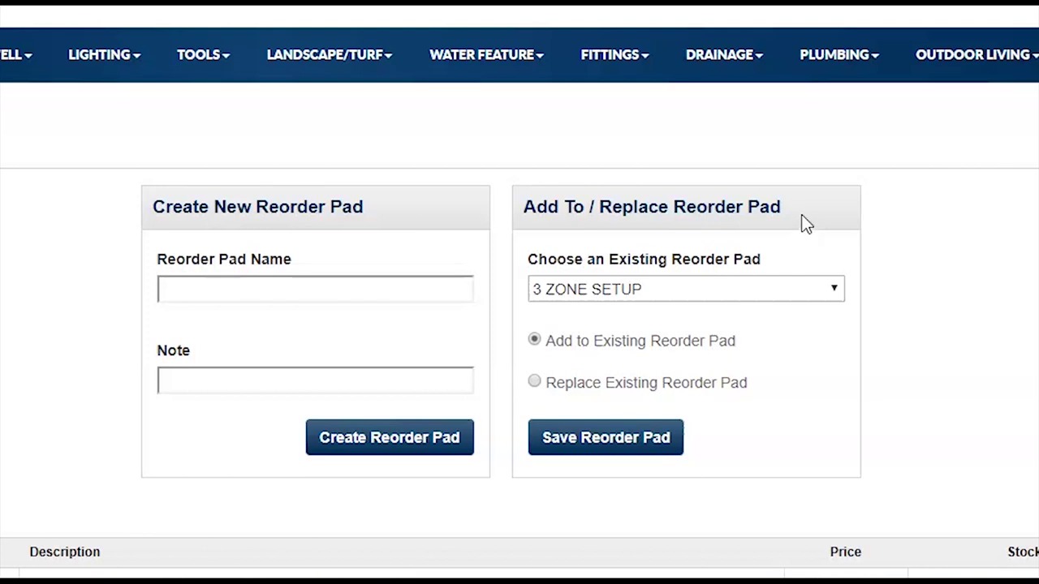
scroll(804, 231, "up", 1)
left_click(778, 381)
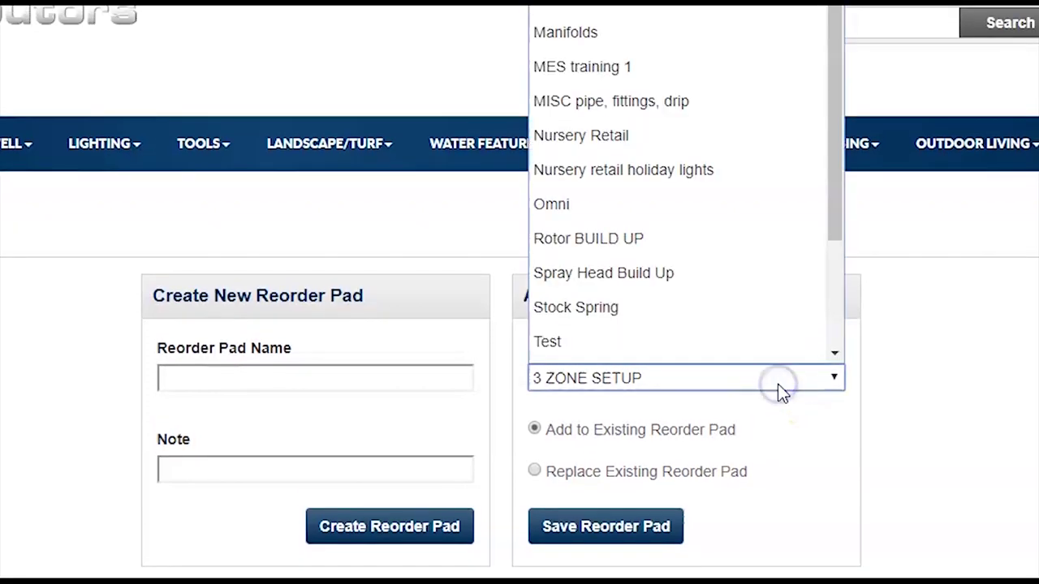
scroll(755, 279, "down", 1)
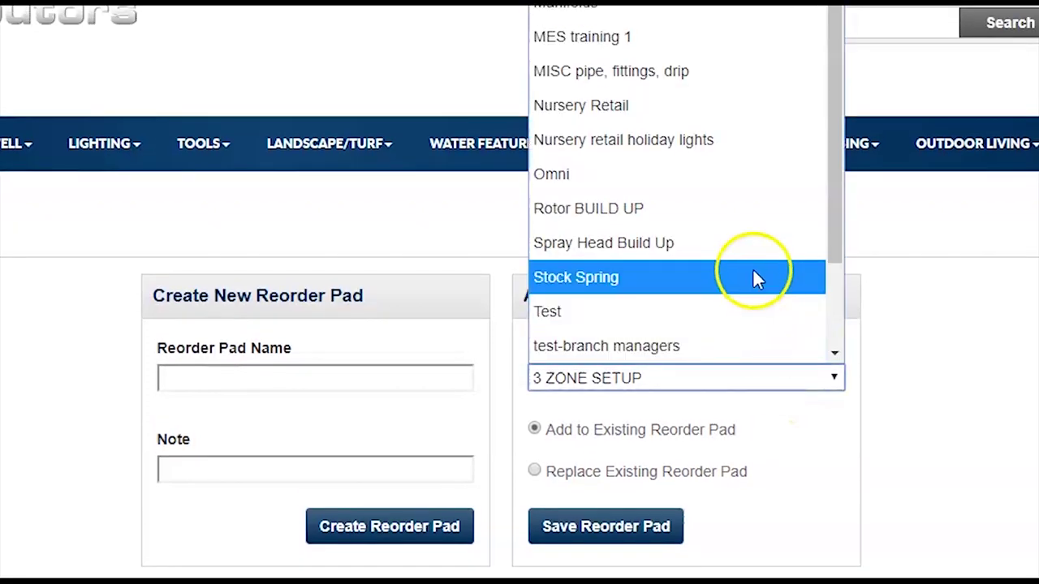
left_click(701, 46)
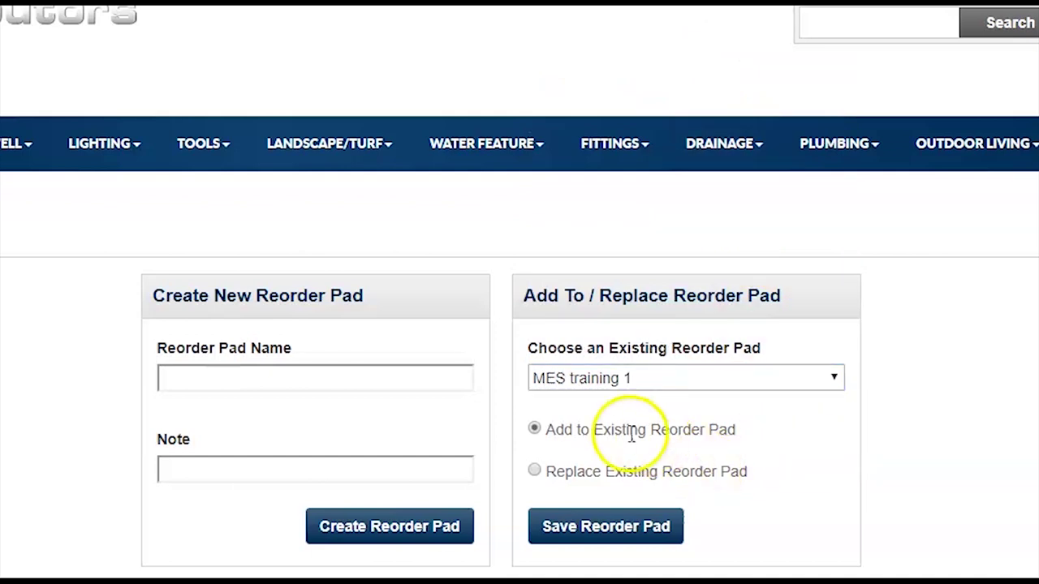
Step: Examine the choices for adding the cart items to the existing reorder pad or replacing that pad
left_click_drag(564, 426, 700, 426)
left_click(775, 430)
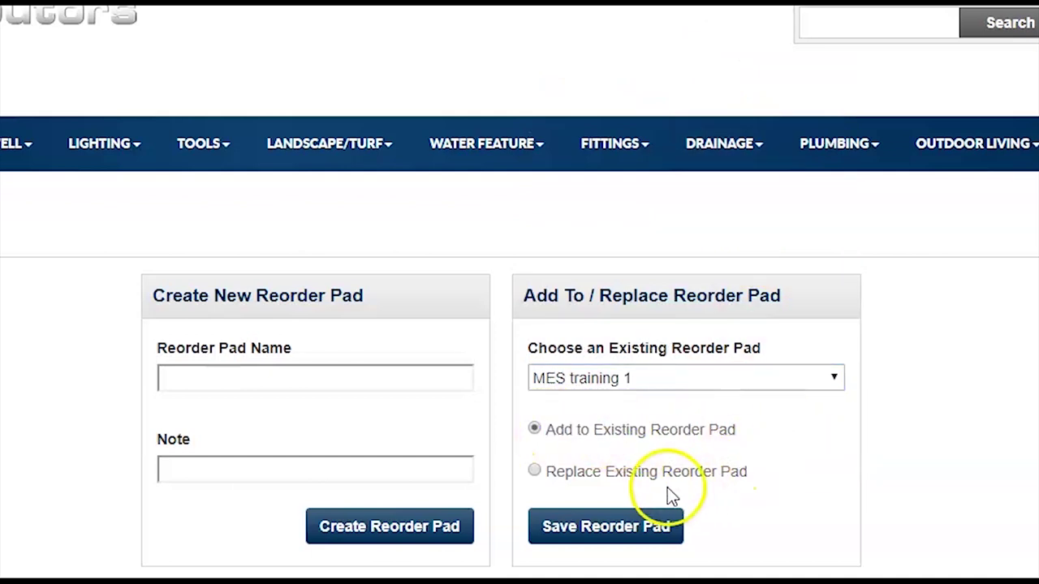
left_click_drag(740, 474, 545, 474)
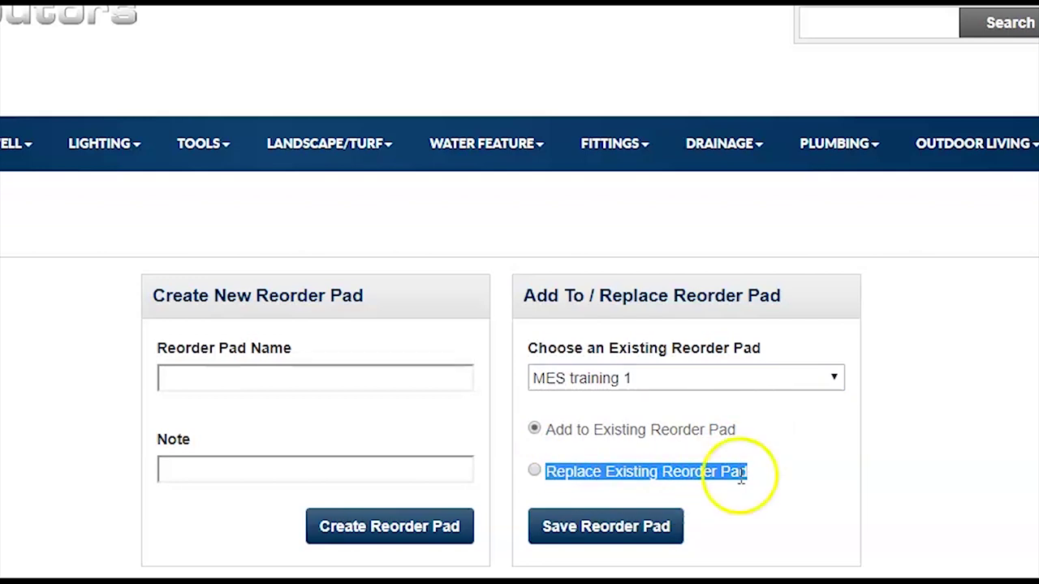
left_click(781, 478)
left_click(647, 529)
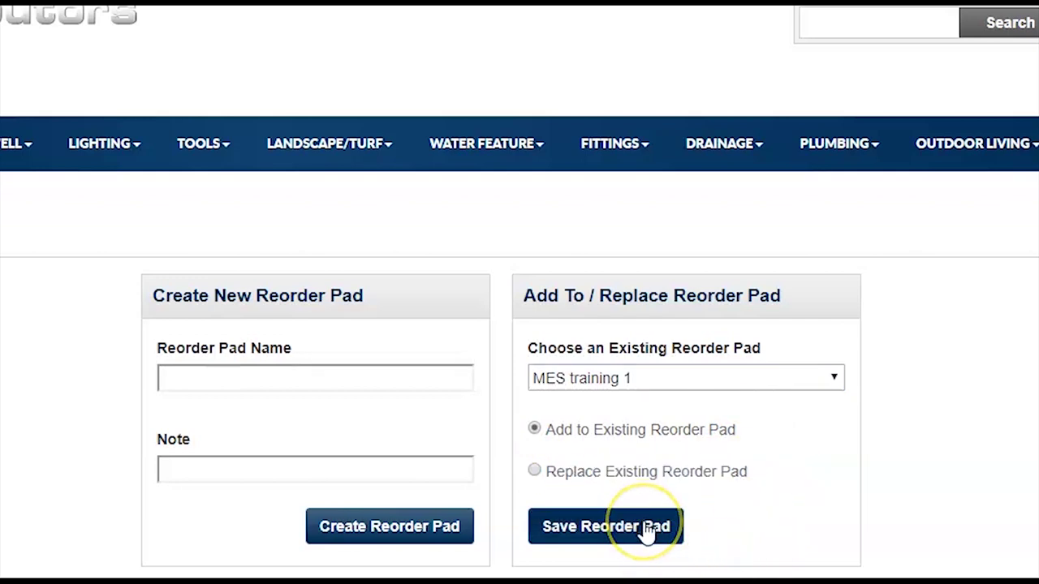
left_click(646, 529)
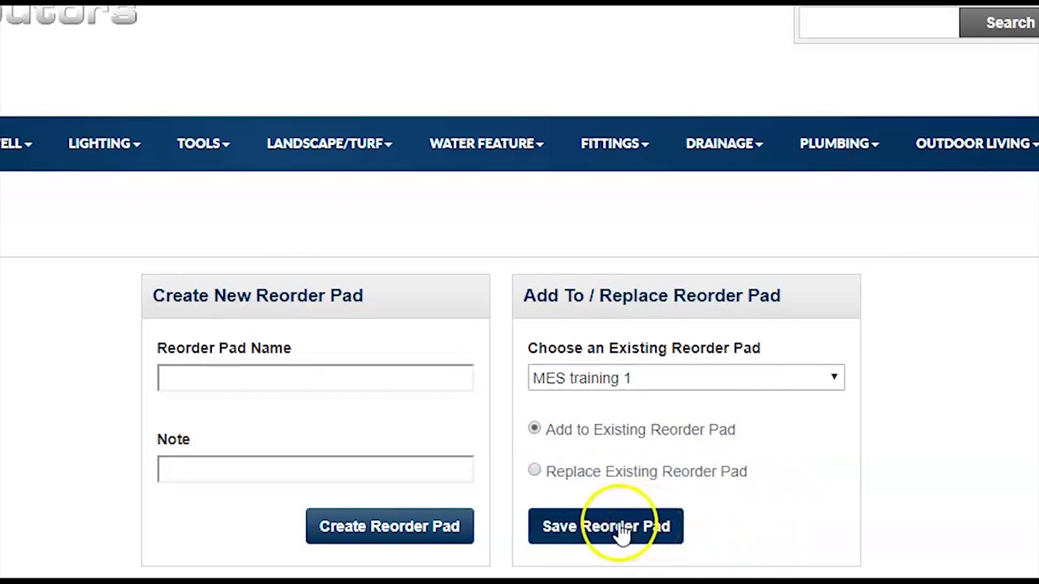
scroll(279, 445, "down", 1)
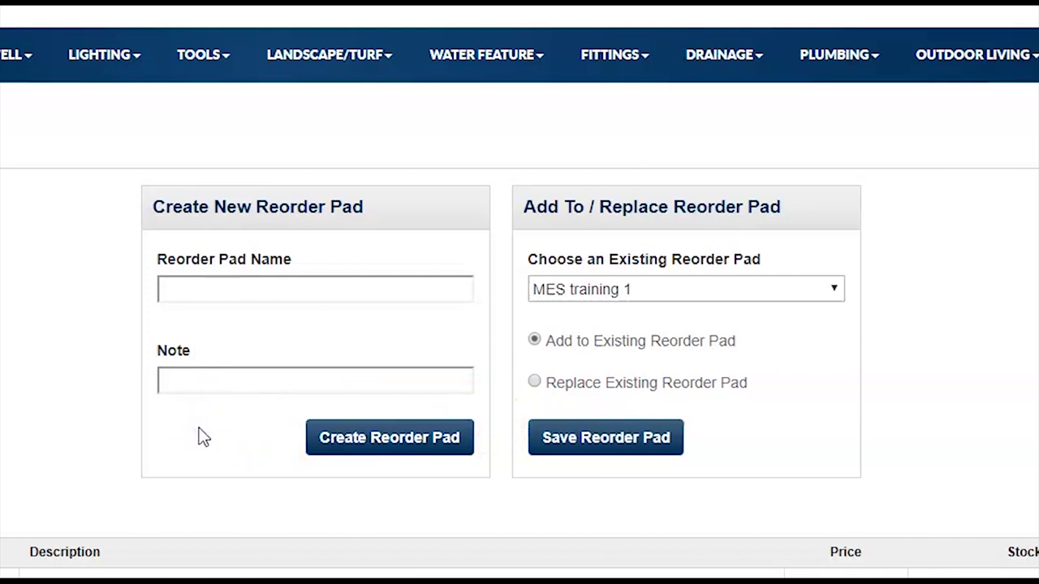
Step: Create a new reorder pad named Web Demo with the note "Demonstration Pad" and open it from the pad list
left_click(247, 289)
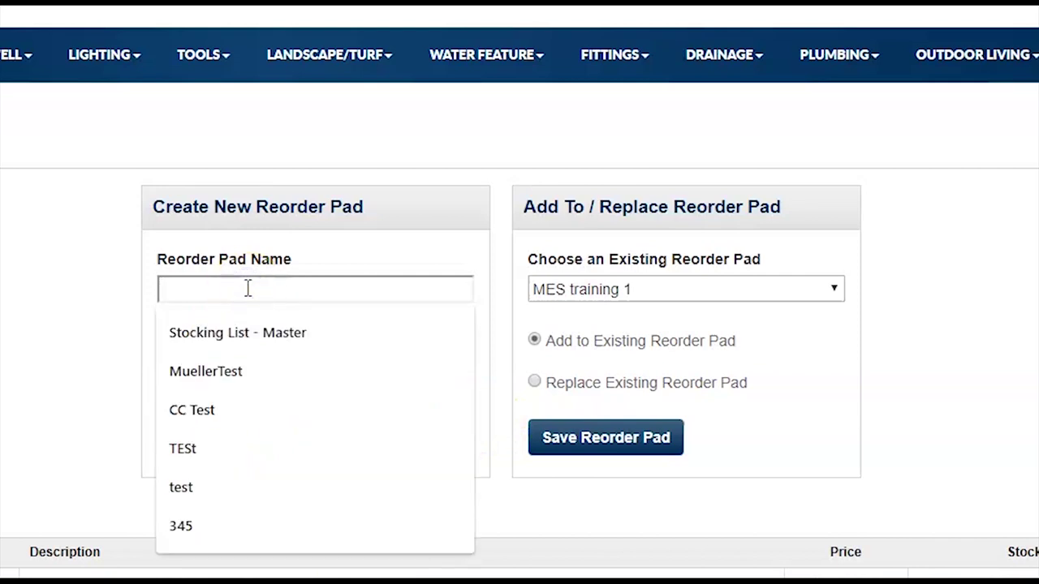
type("Web Demo")
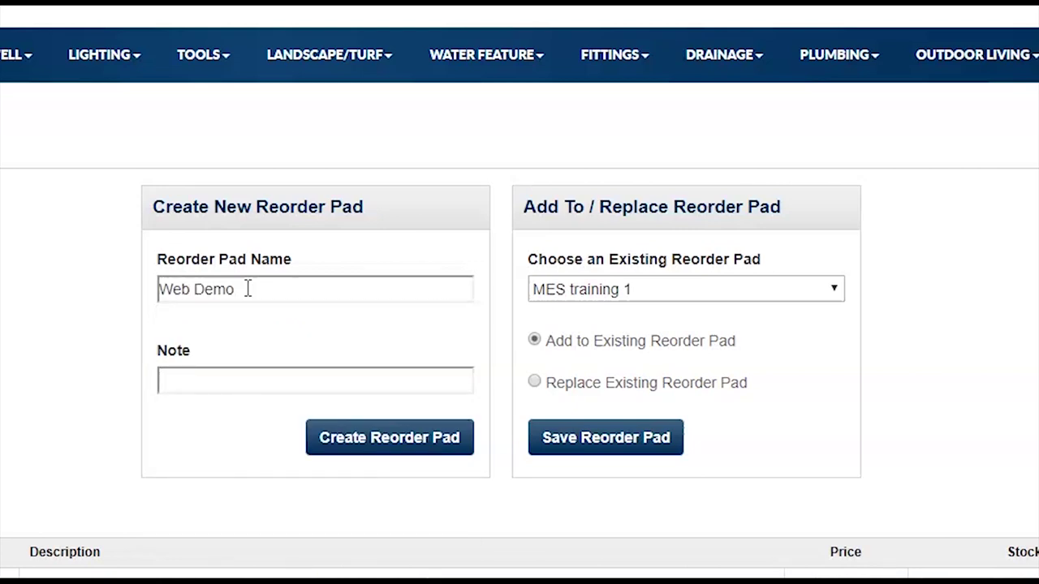
type("Demonstration Pad")
left_click(453, 428)
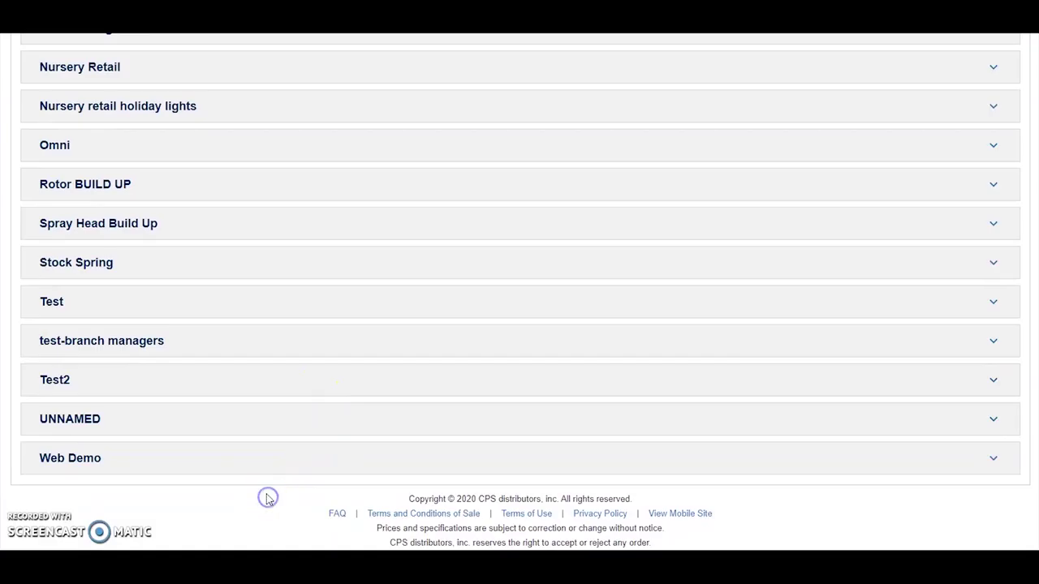
left_click(168, 519)
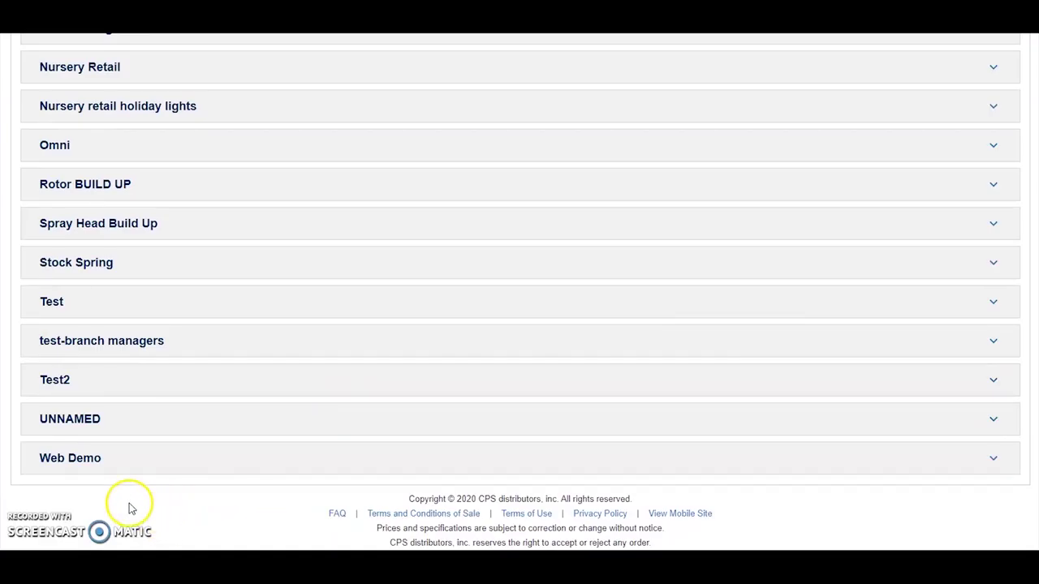
left_click(74, 468)
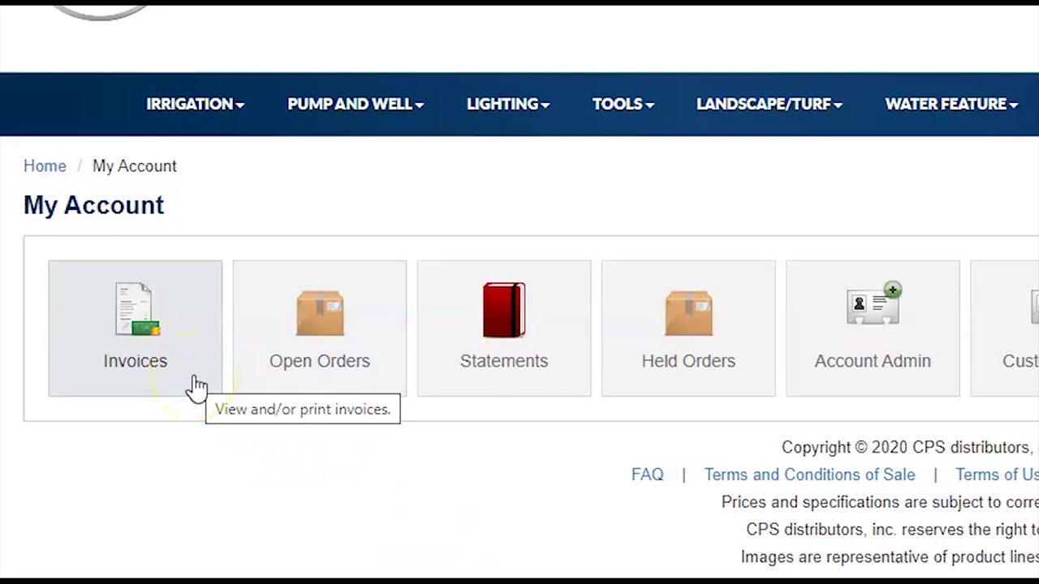
Step: Open the account's invoices and set the list to show 100 entries
left_click(197, 387)
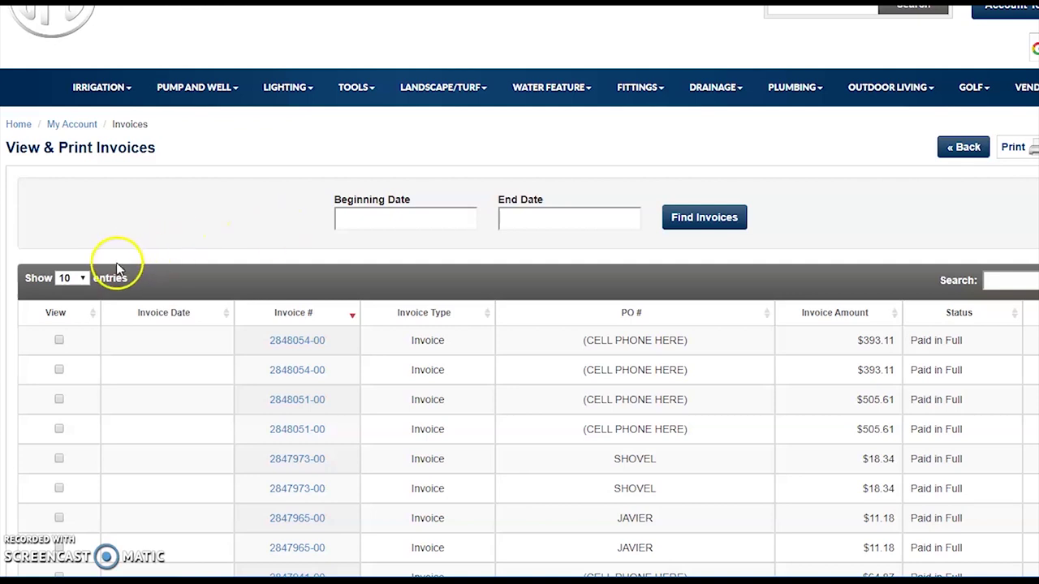
scroll(90, 280, "down", 1)
scroll(91, 282, "down", 1)
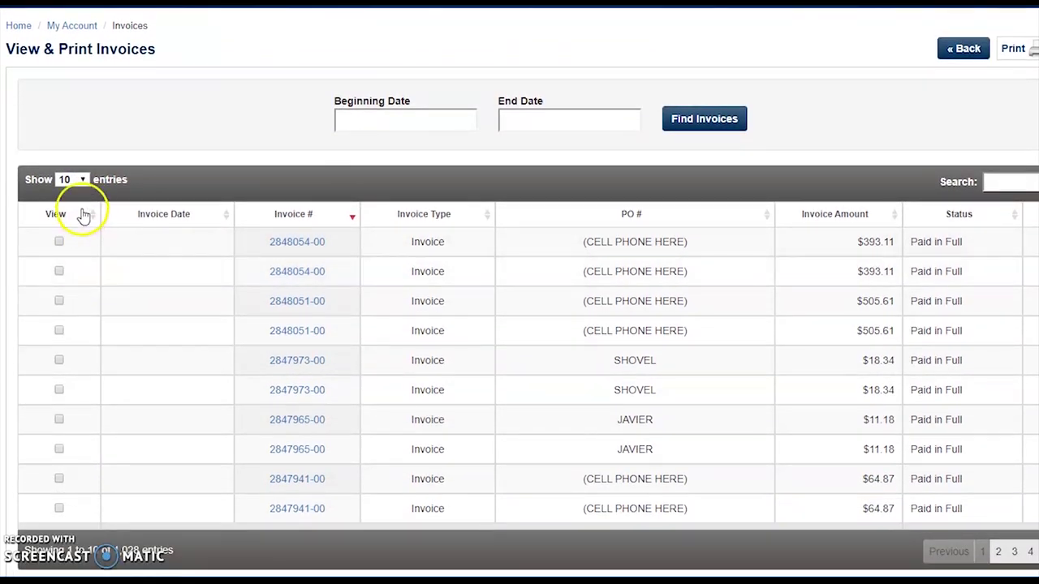
left_click(76, 183)
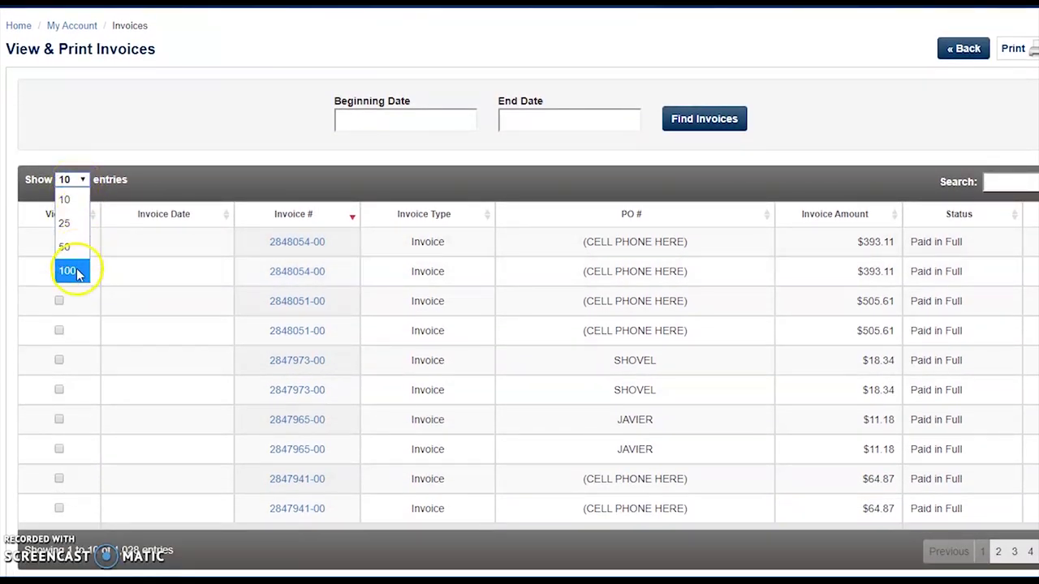
left_click(132, 155)
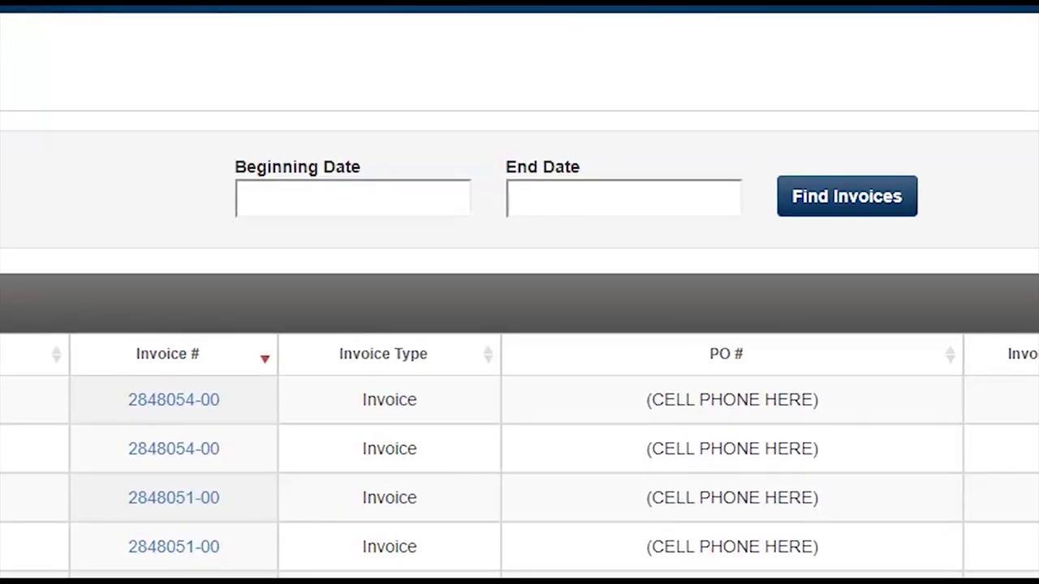
Step: Look at the calendars of the Beginning Date and End Date filters for finding invoices
left_click(315, 200)
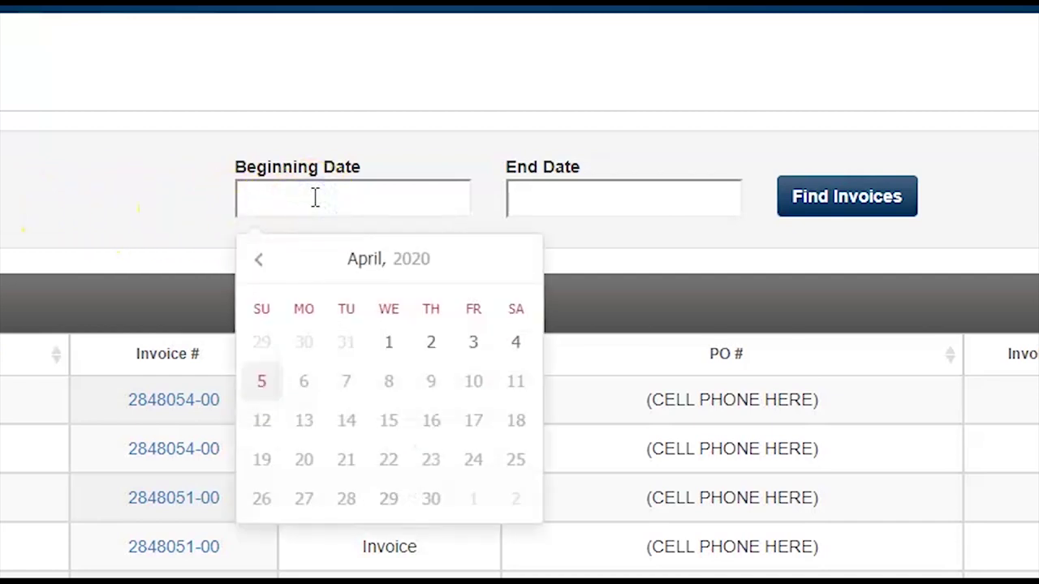
left_click(641, 204)
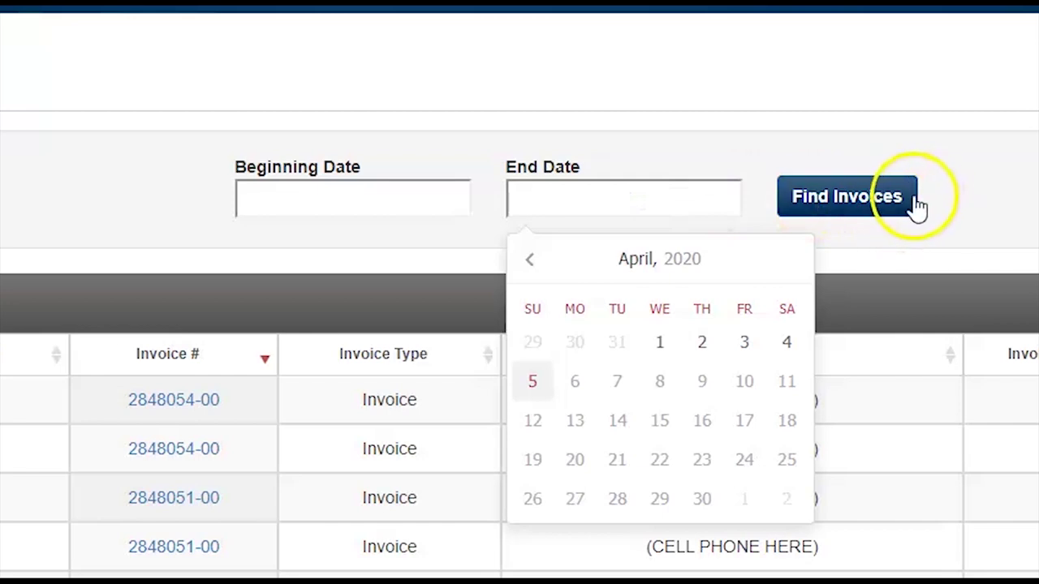
left_click(943, 207)
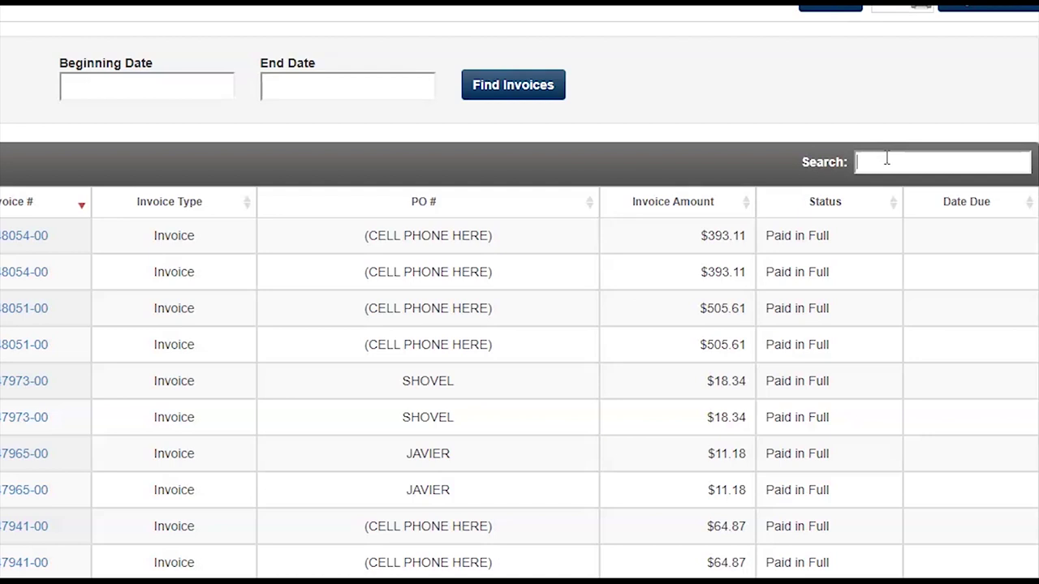
Step: Search the invoices for "shovel", and open the first $525.22 invoice in the full list
type("shovel")
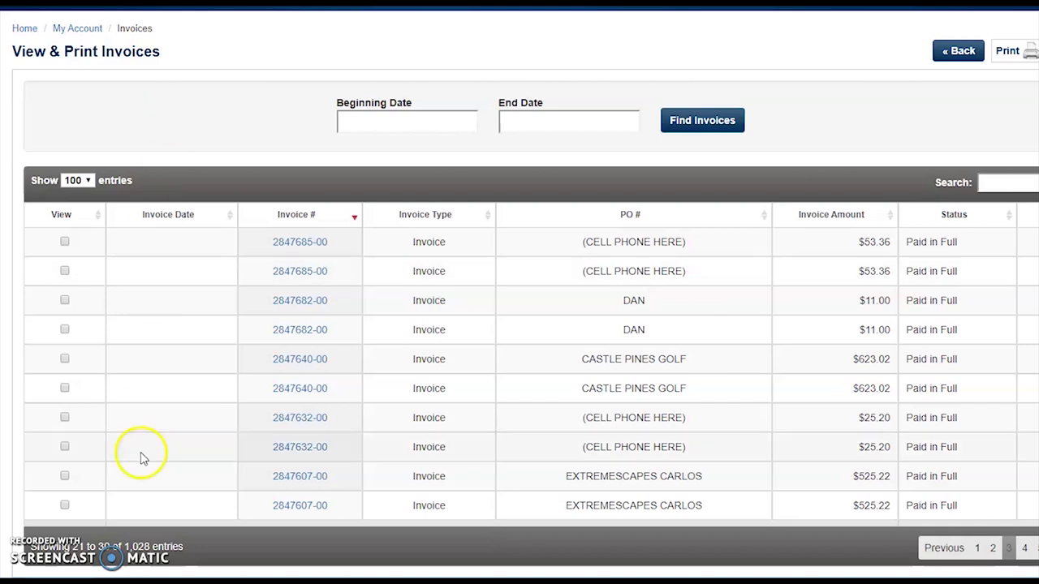
left_click(301, 478)
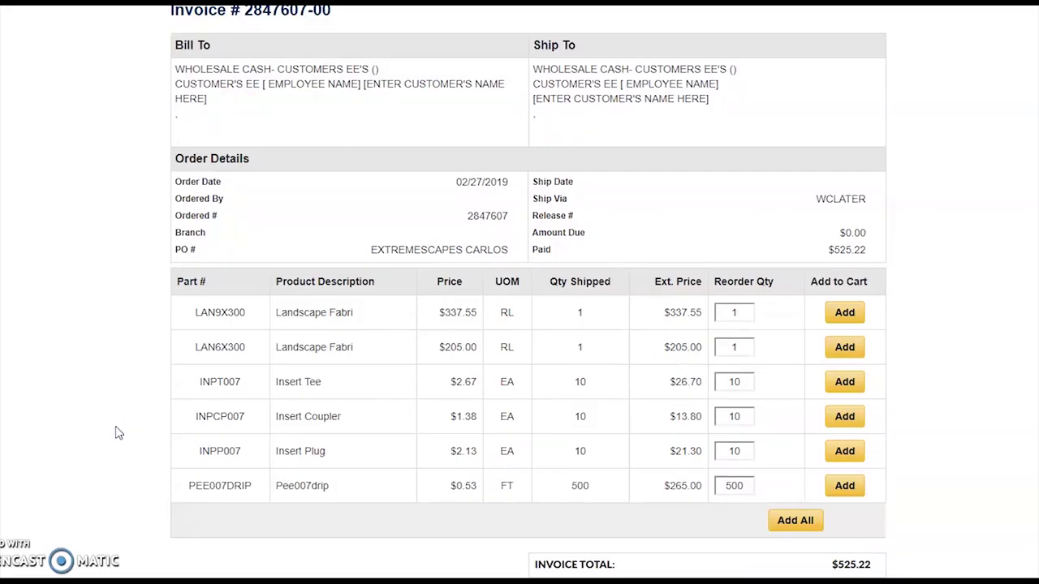
Step: Add the 10 Insert Tees (INPT007) from the invoice to the cart, and add all of the invoice's items as well
left_click_drag(212, 99, 179, 68)
left_click(138, 104)
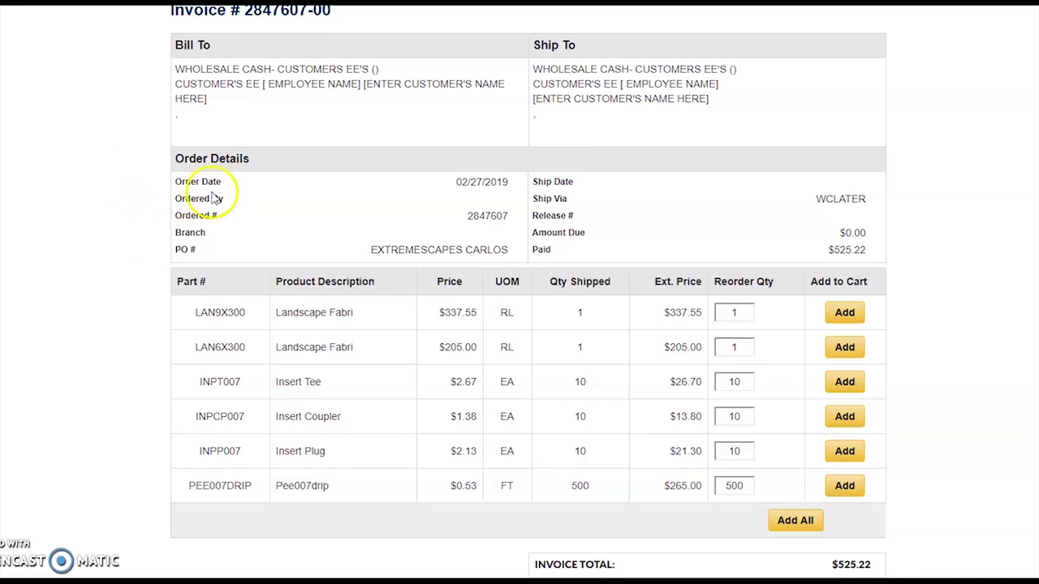
scroll(146, 240, "down", 1)
scroll(143, 244, "down", 2)
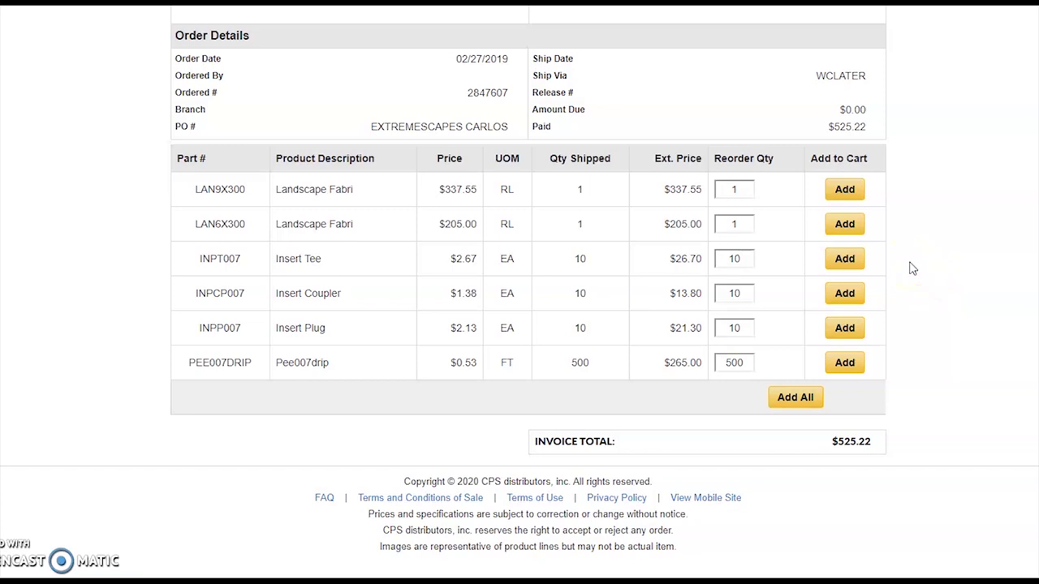
left_click(852, 259)
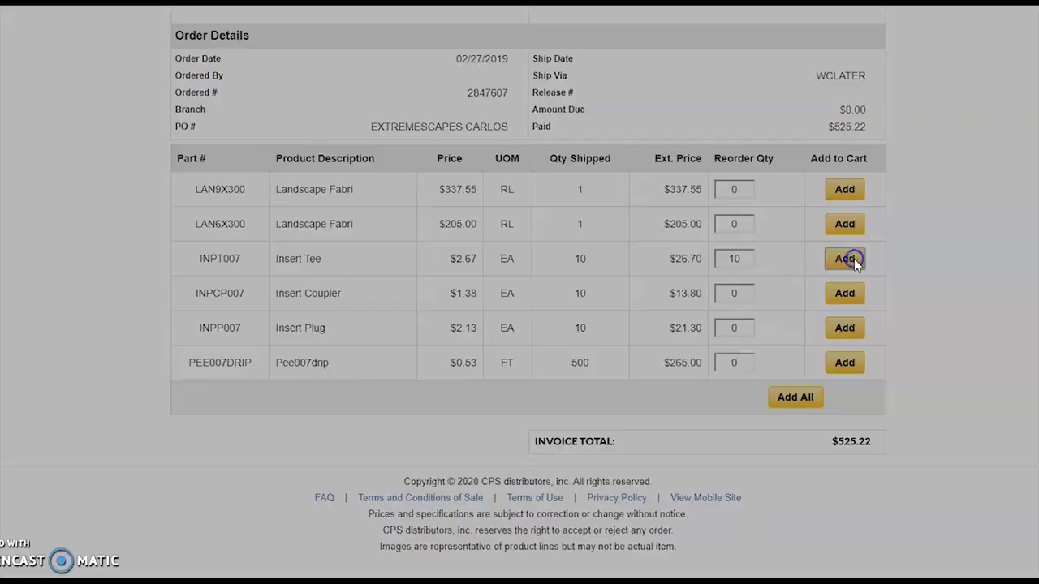
scroll(892, 325, "down", 1)
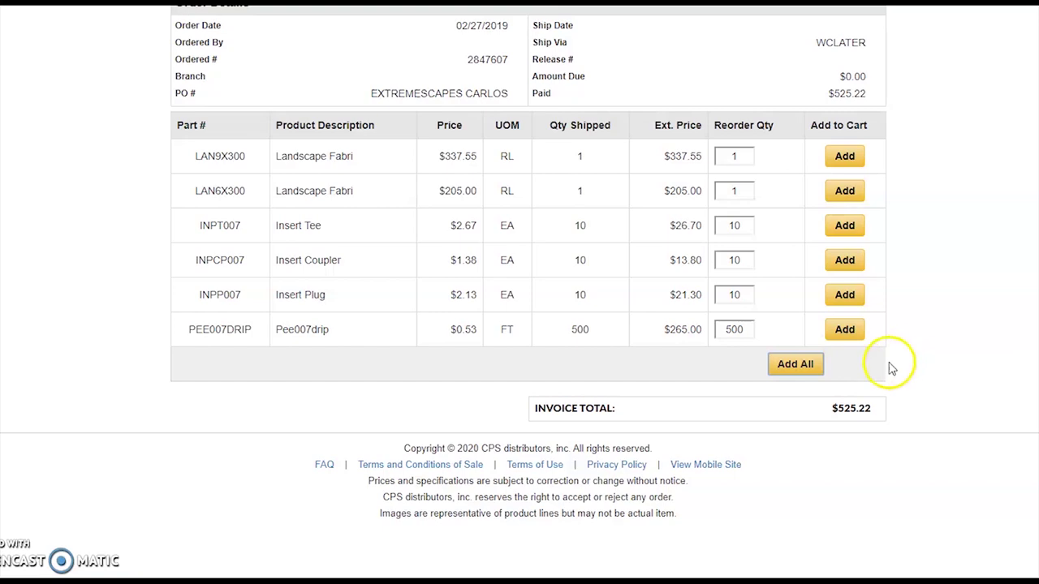
left_click(795, 364)
Step: Set the reorder quantities to 0 for LAN9X300 and 100 for INPT007, and add all the invoice's items to the cart
left_click(740, 157)
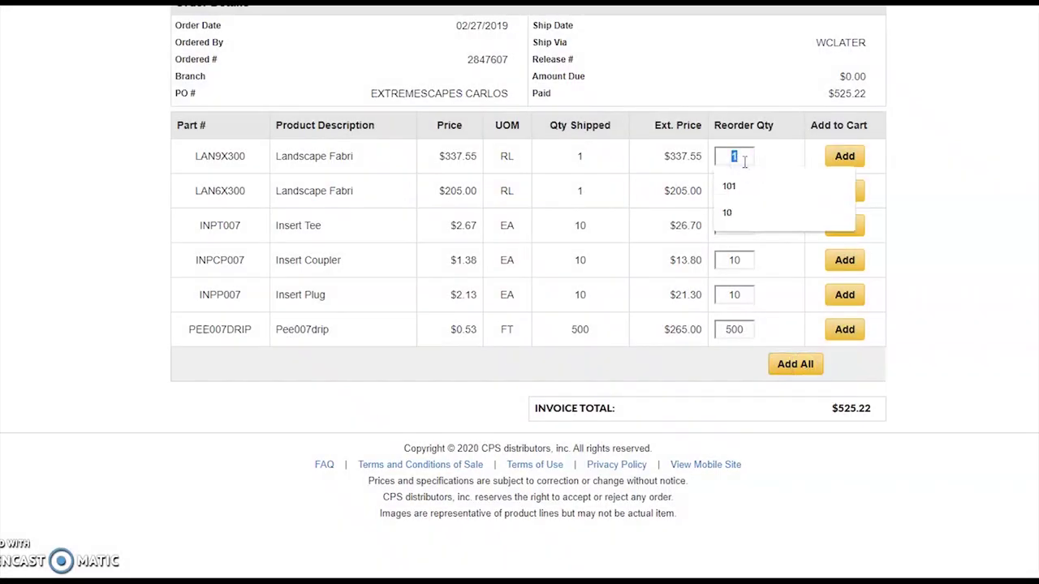
type("0")
key("Tab")
key("Tab")
type("100")
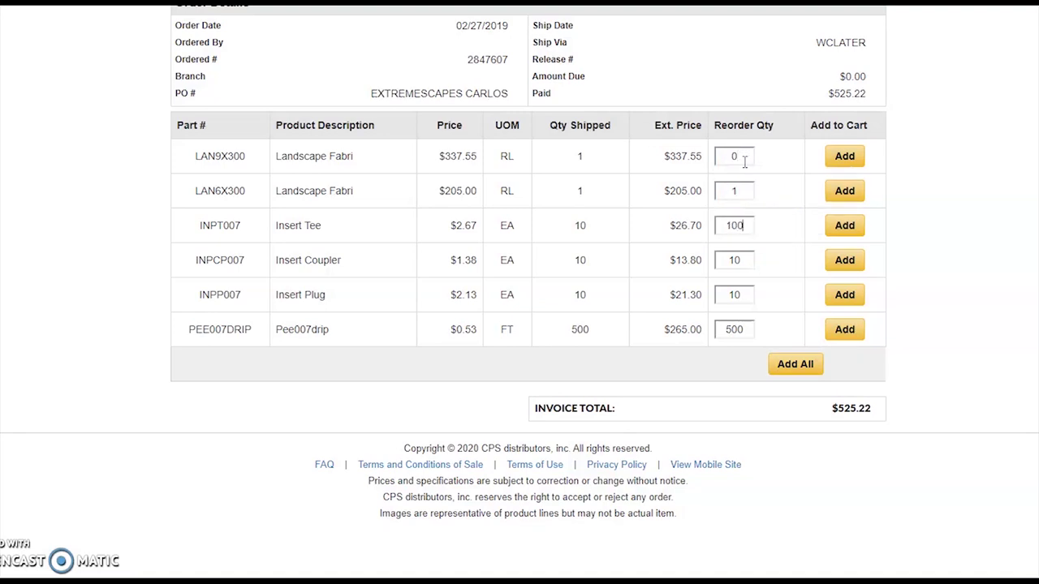
left_click(761, 266)
left_click(799, 378)
left_click(799, 366)
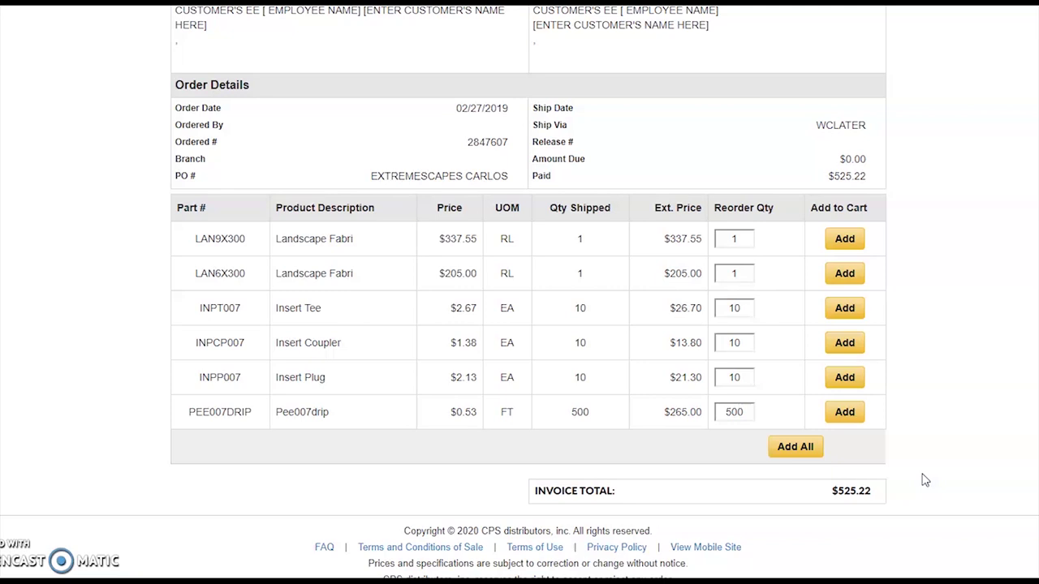
Step: Open the account statements and examine the total balance, current balance, aging amounts and listed invoices
left_click(306, 438)
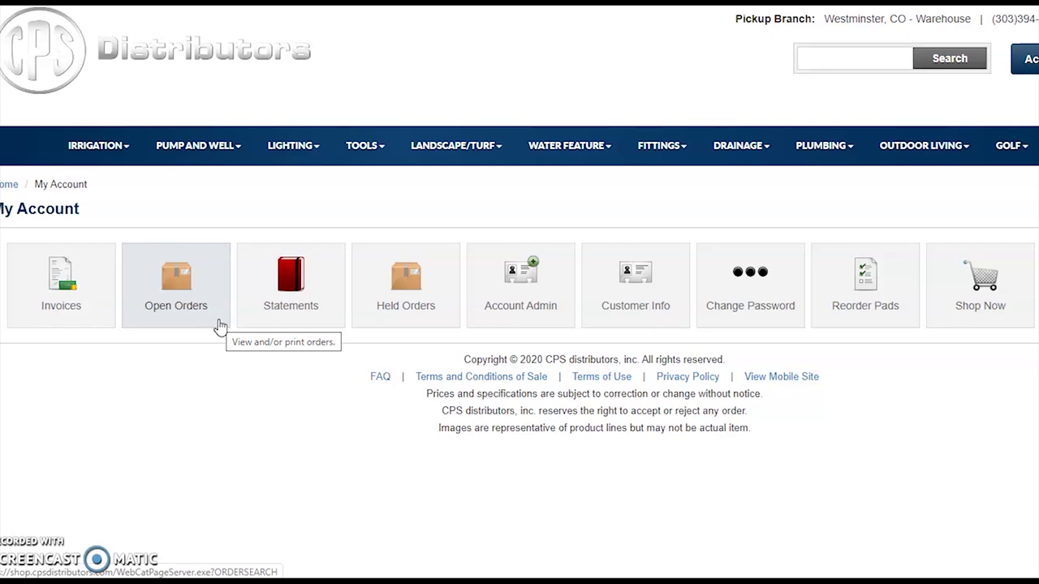
left_click(322, 325)
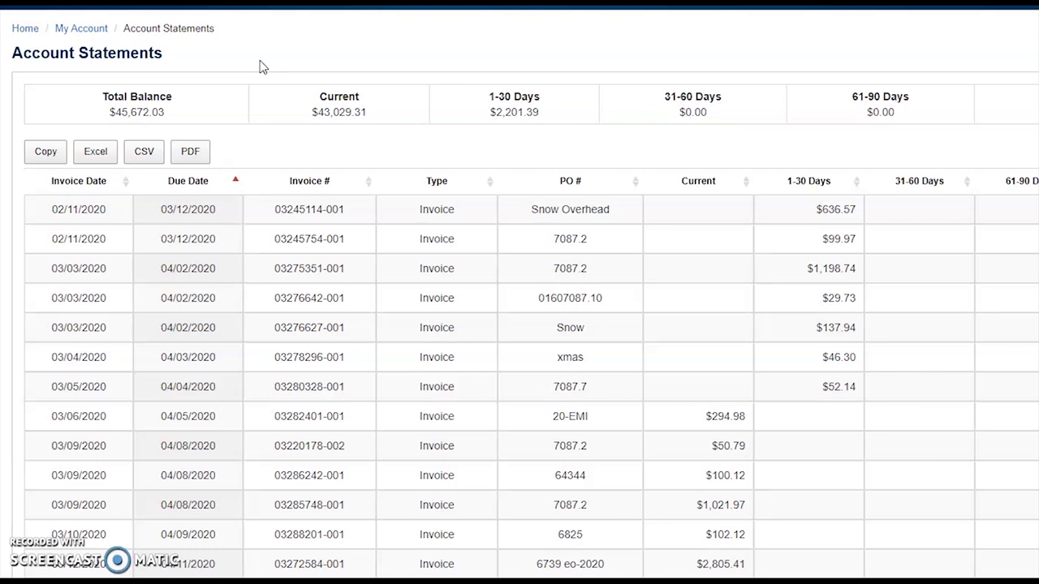
left_click_drag(168, 114, 89, 111)
left_click_drag(312, 111, 387, 111)
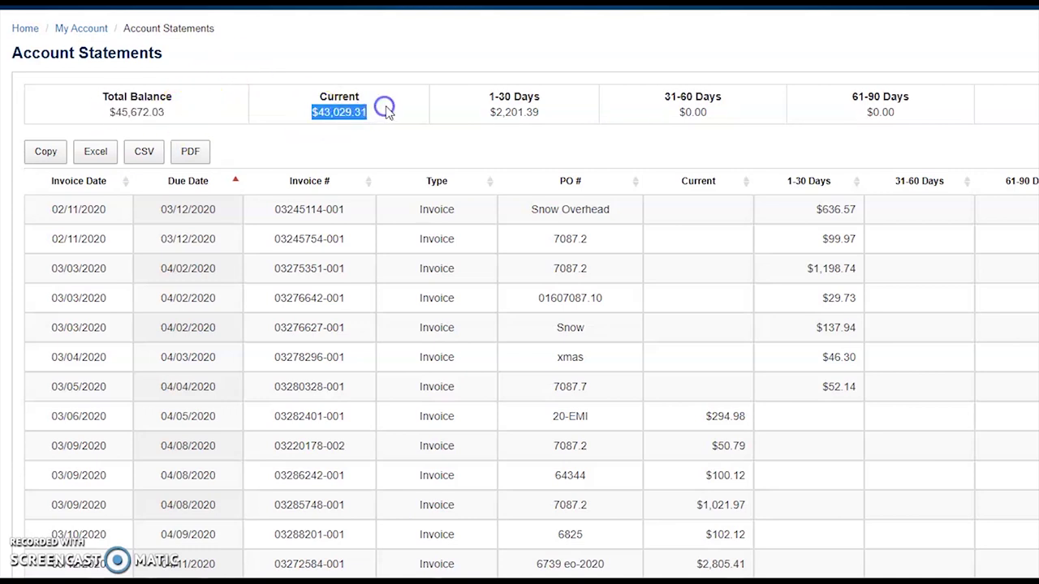
left_click(417, 109)
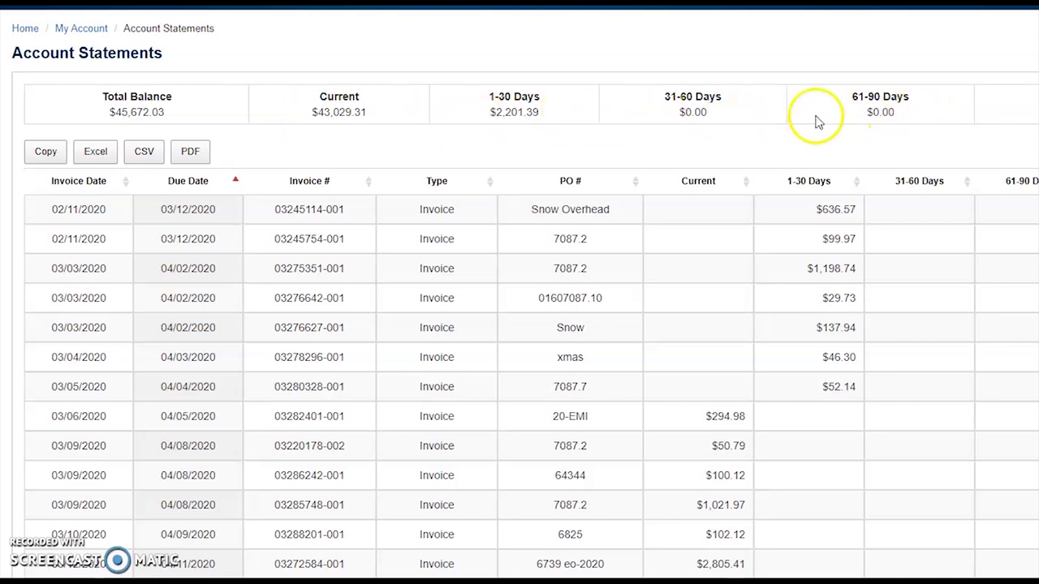
scroll(357, 229, "down", 1)
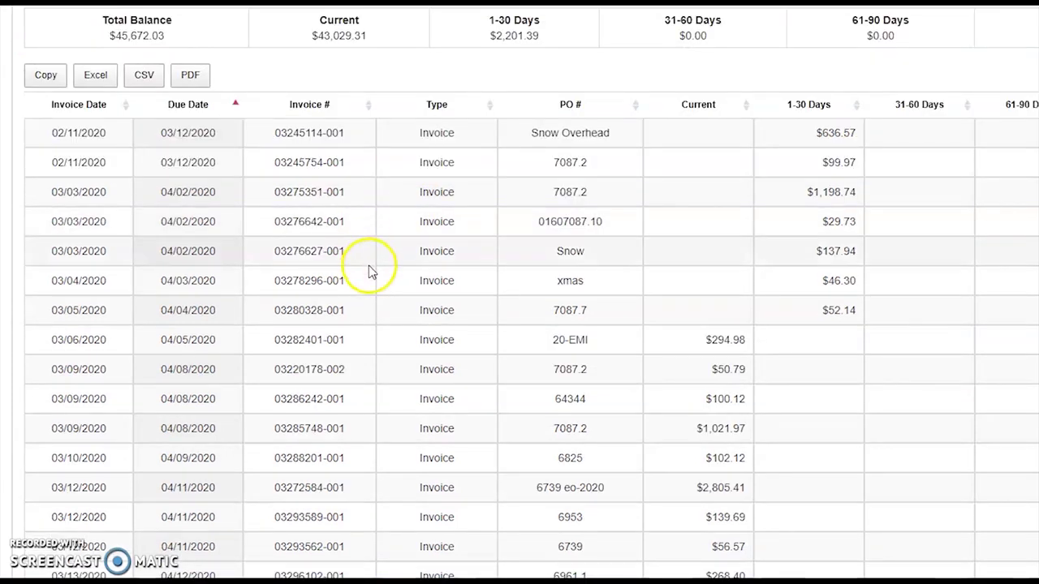
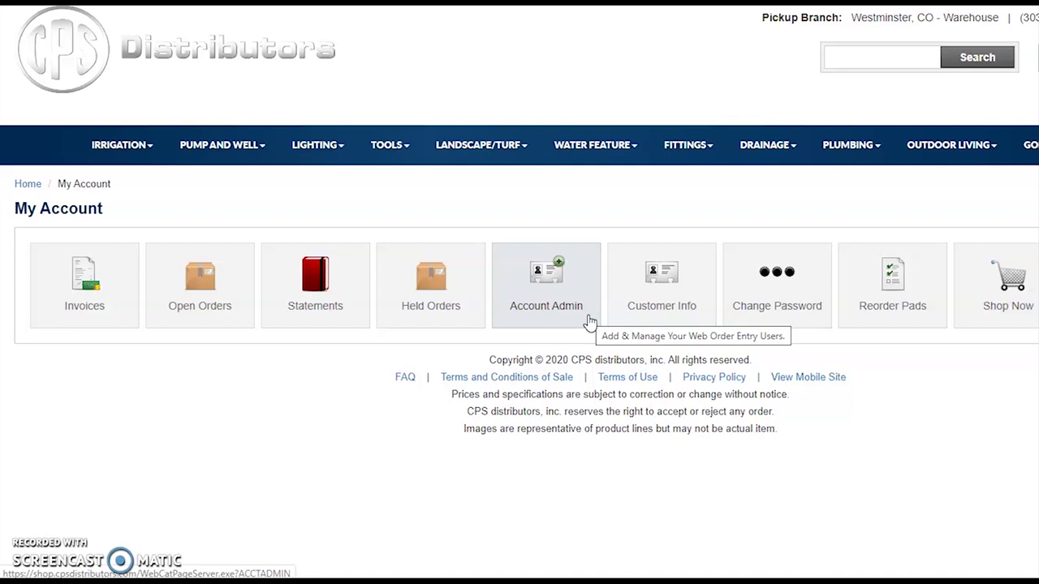
Step: Open the account administration and bring up the form for adding a user to the company account
left_click(590, 322)
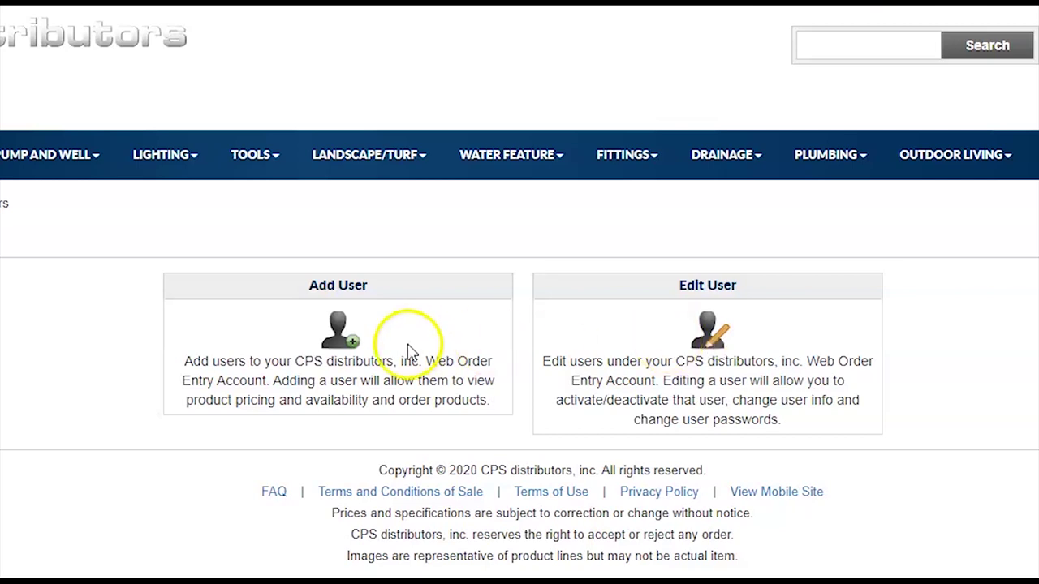
left_click(332, 348)
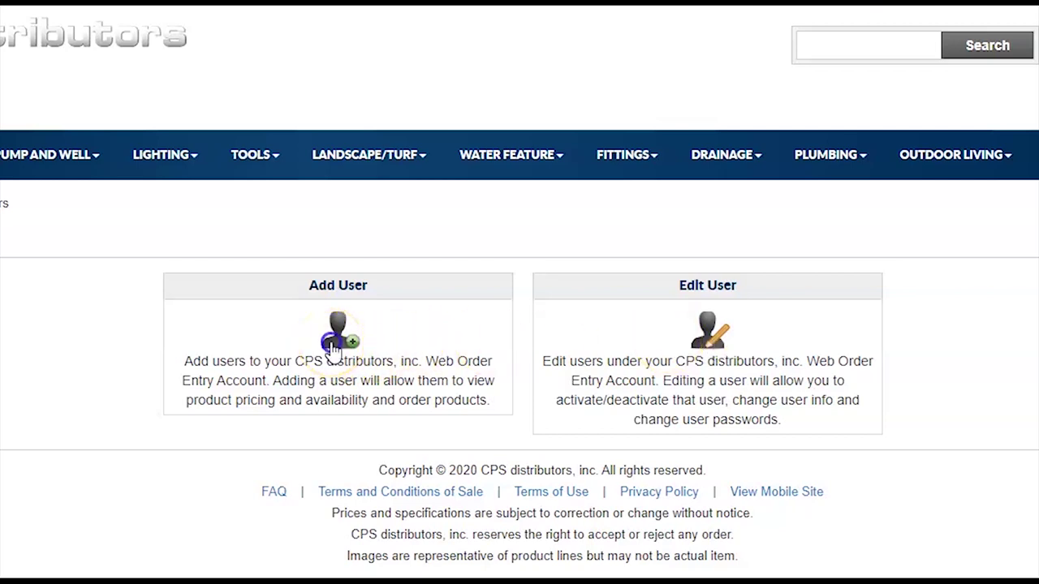
scroll(371, 352, "down", 2)
scroll(370, 350, "down", 1)
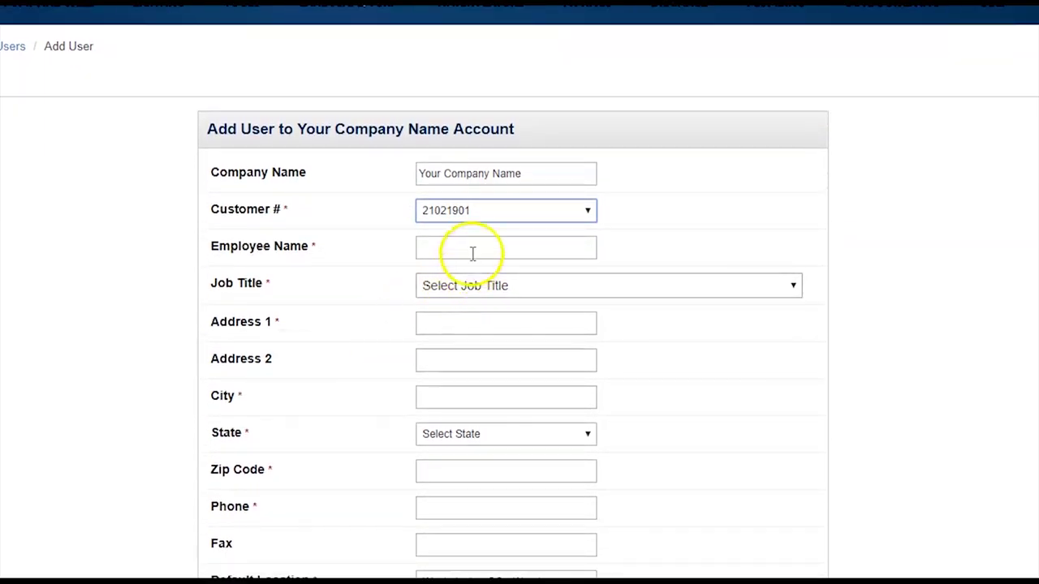
scroll(439, 276, "down", 1)
Step: Look at the Job Title options and their access rights for the new user without choosing one
left_click(295, 231)
left_click_drag(294, 231, 198, 224)
left_click(313, 222)
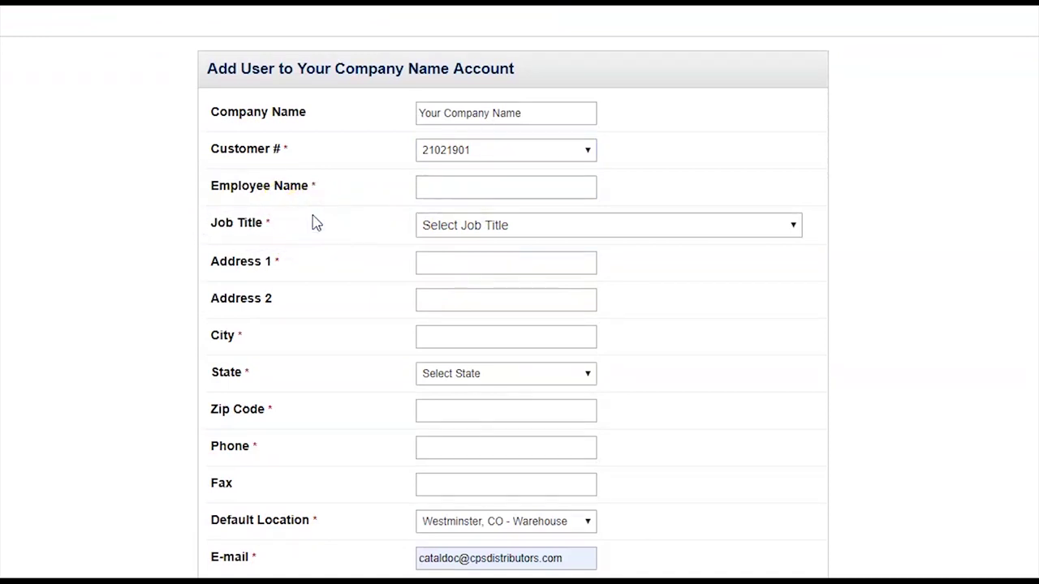
left_click(508, 228)
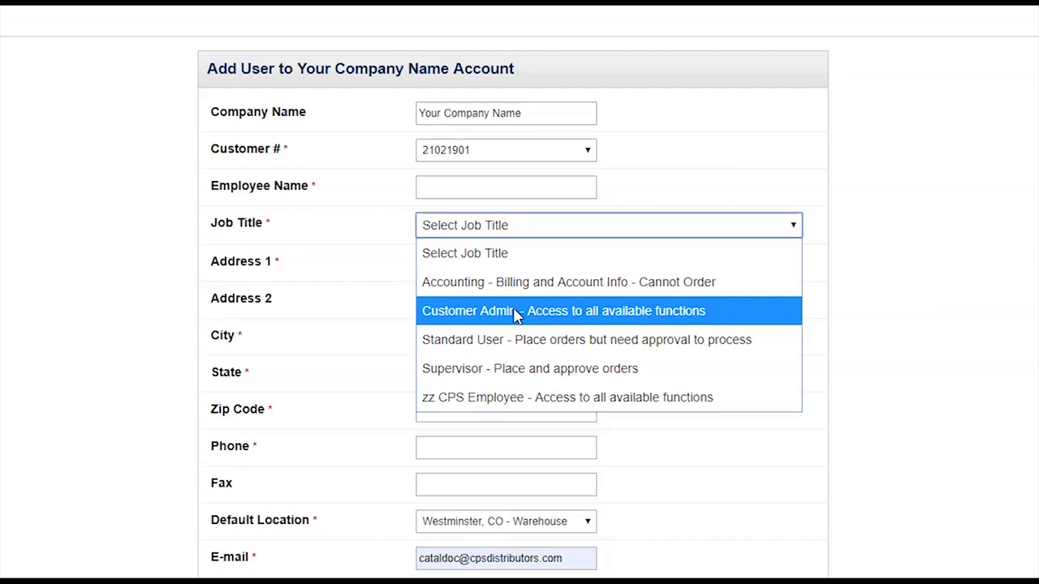
left_click(668, 366)
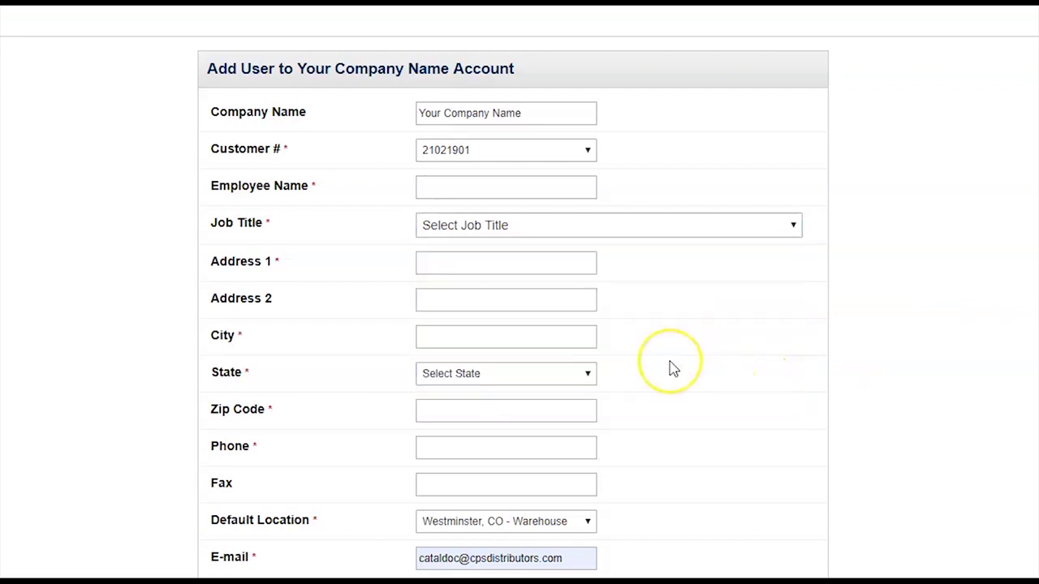
Step: Examine the new user form's contact, e-mail and password fields and its password requirements through to the Add User option
scroll(670, 368, "down", 3)
scroll(671, 368, "down", 3)
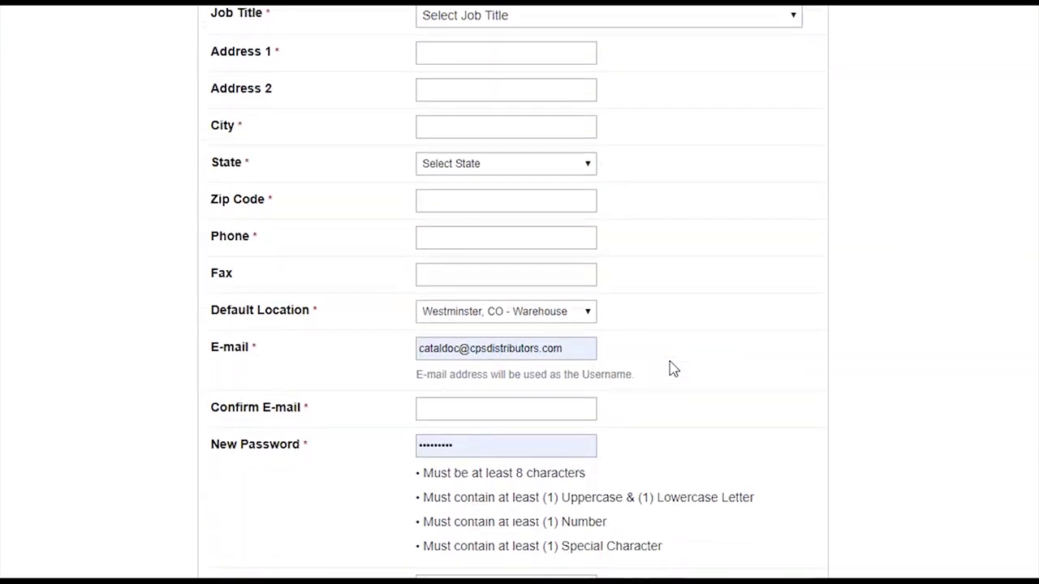
left_click(511, 265)
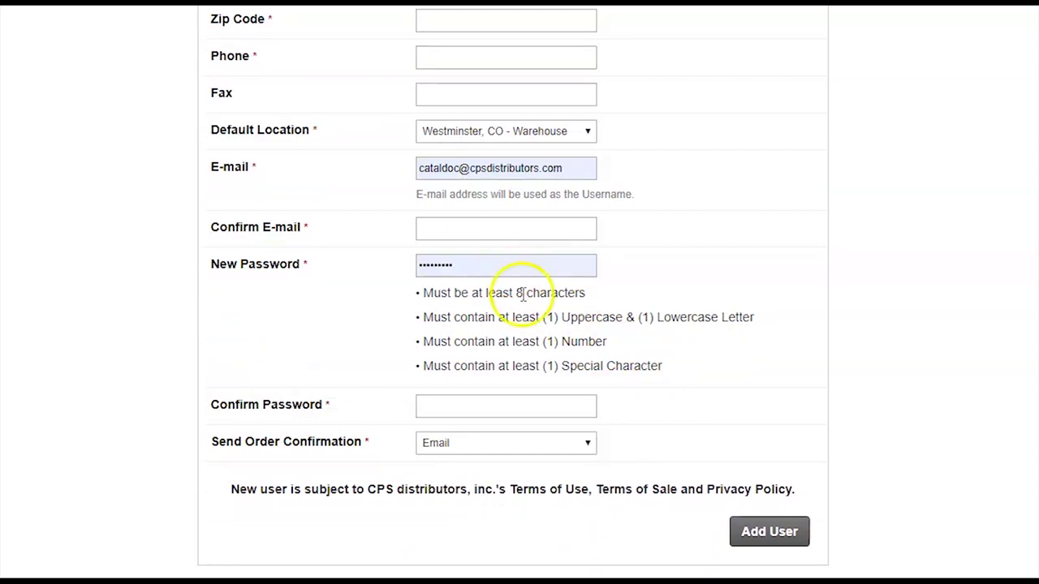
left_click(776, 542)
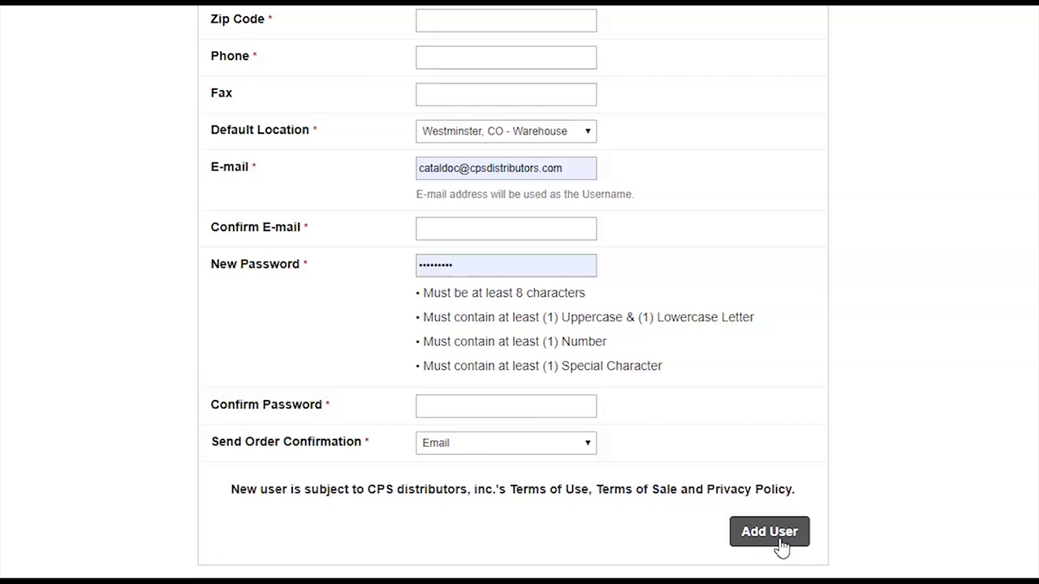
left_click(435, 336)
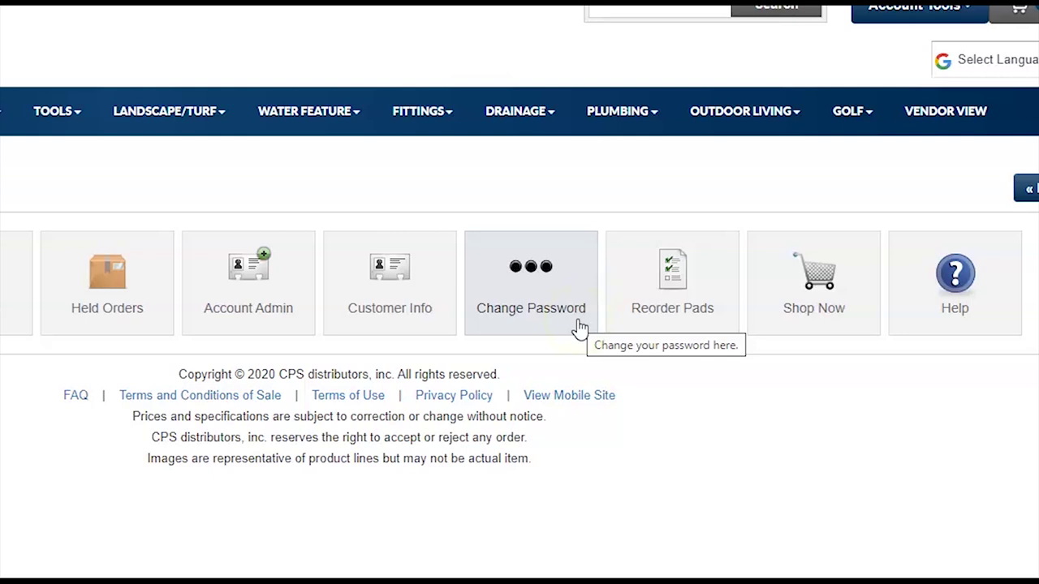
left_click(696, 333)
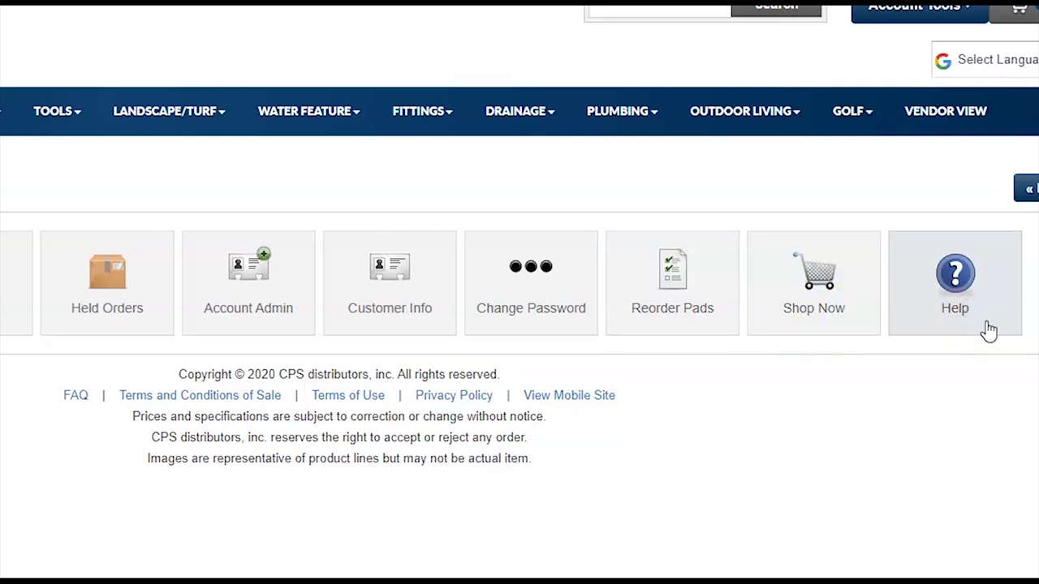
left_click(678, 421)
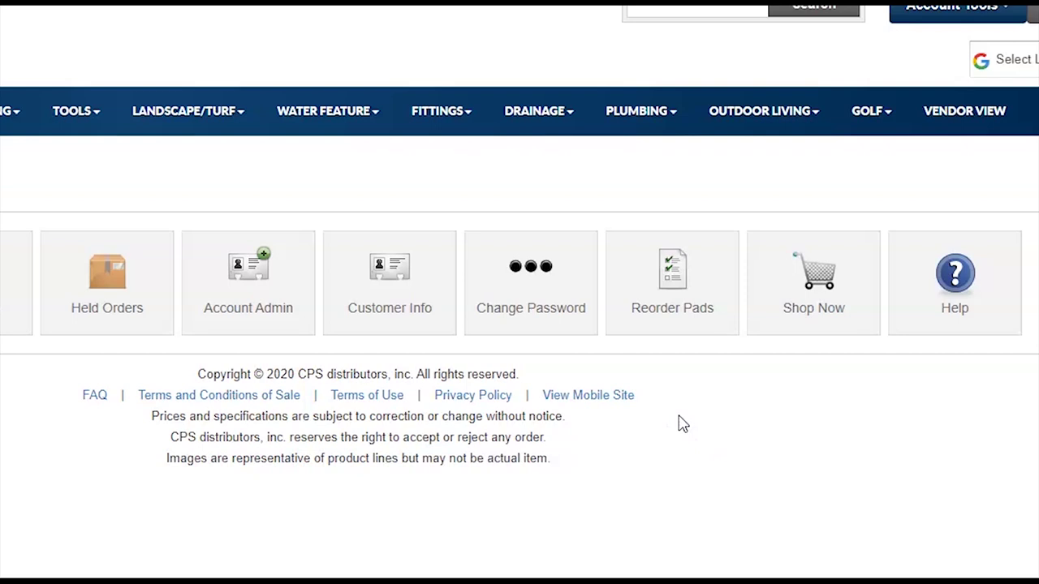